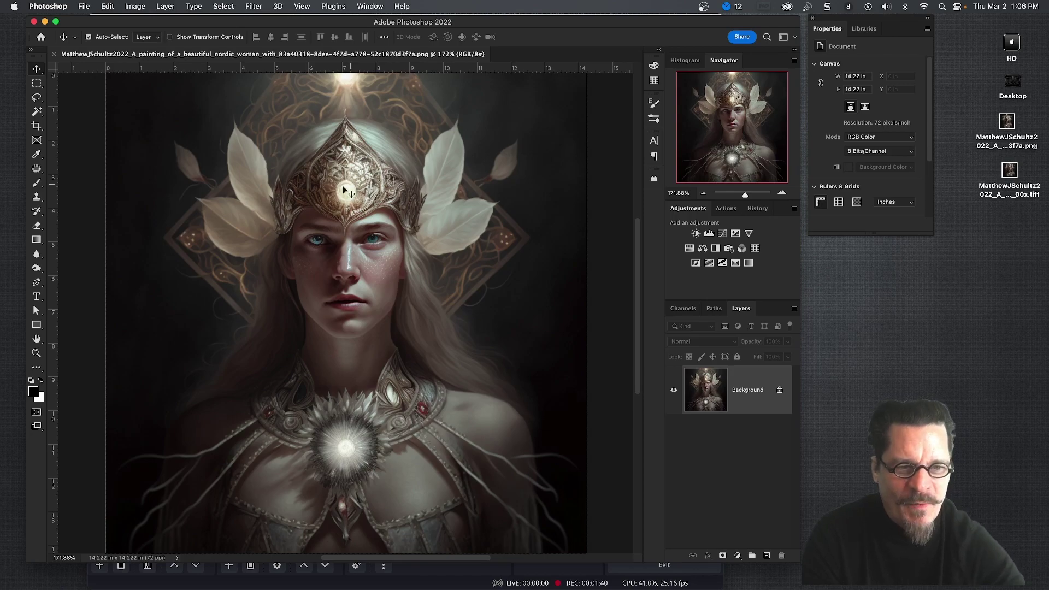
# Check in Image Size that the portrait is 1024 px square at 72 ppi, without changes.
pyautogui.moveTo(522, 20); pyautogui.dragTo(515, 23)
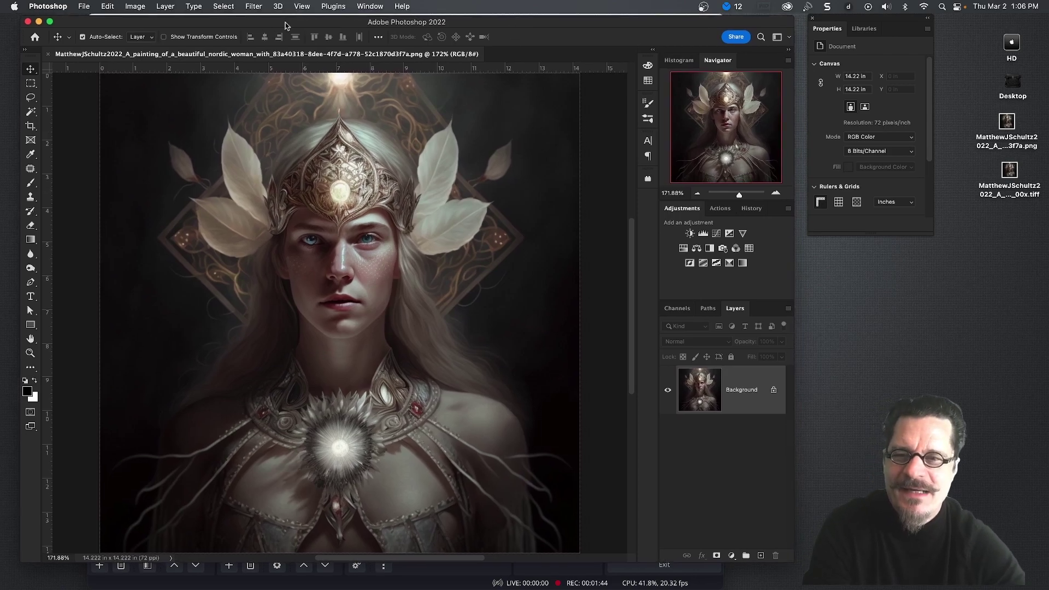
pyautogui.click(134, 7)
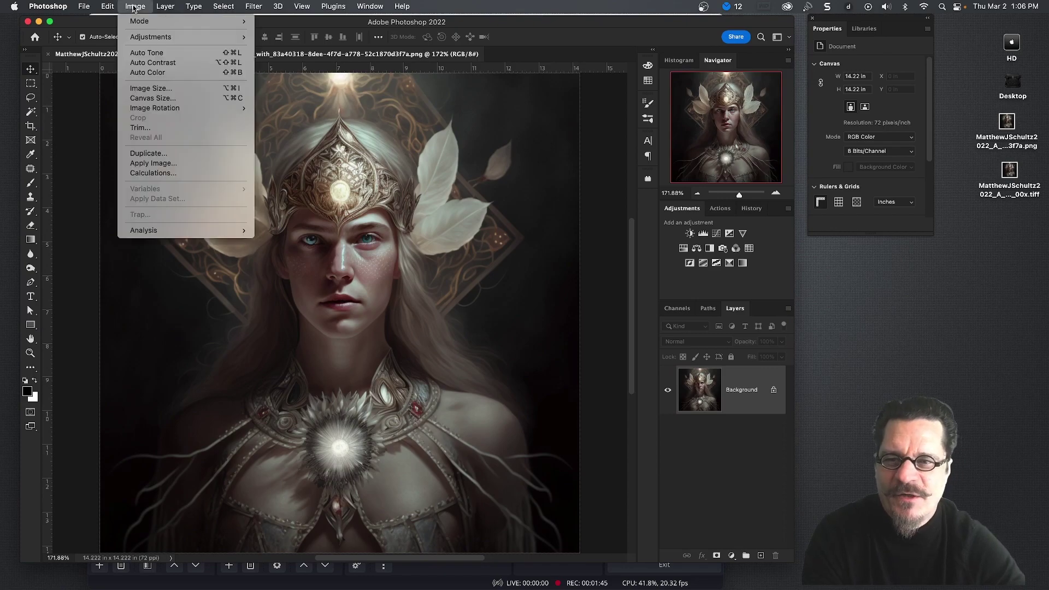
pyautogui.click(151, 88)
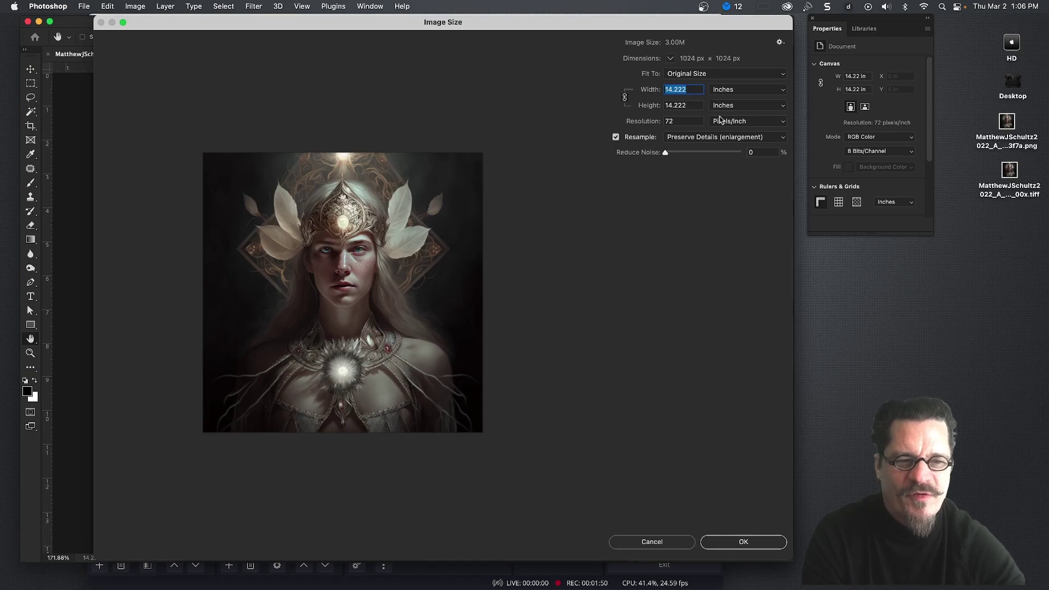
pyautogui.doubleClick(675, 118)
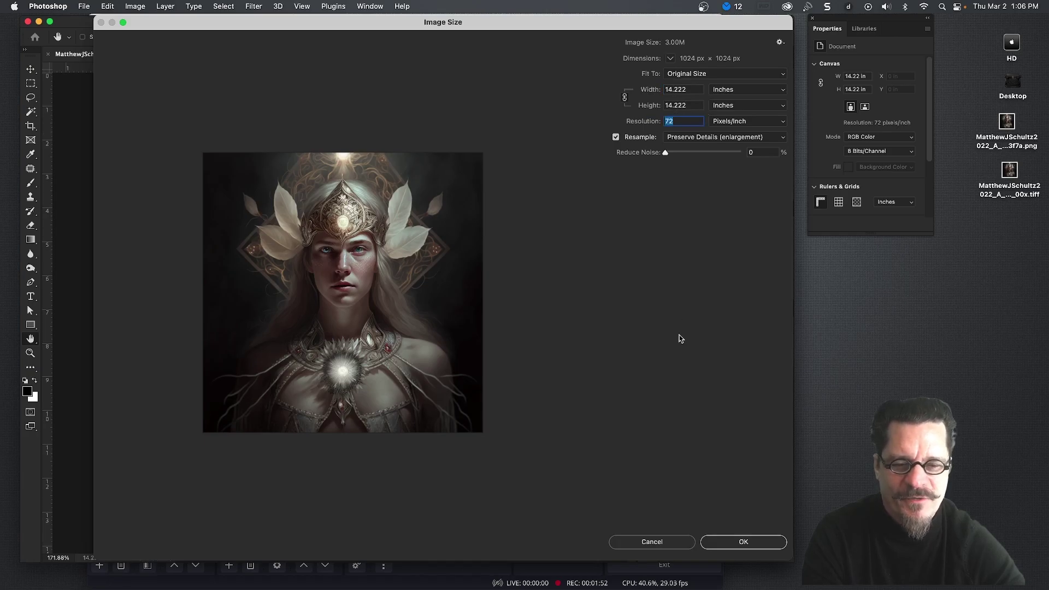
pyautogui.click(771, 546)
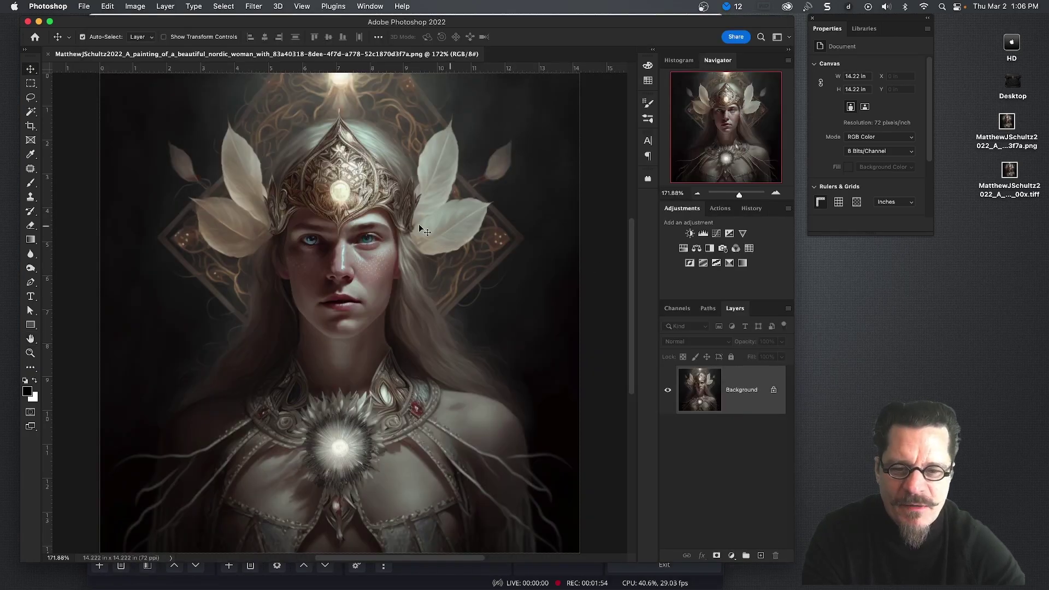
# Zoom to 400% and pan up to inspect the crown and face.
pyautogui.press('super+equal')
pyautogui.press('super+equal')
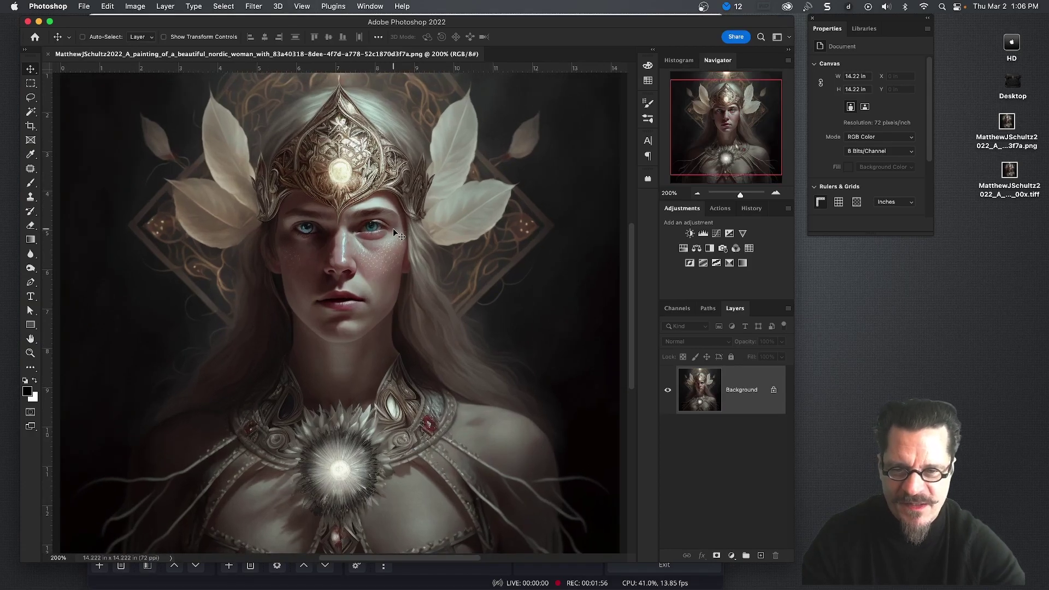
pyautogui.press('super+equal')
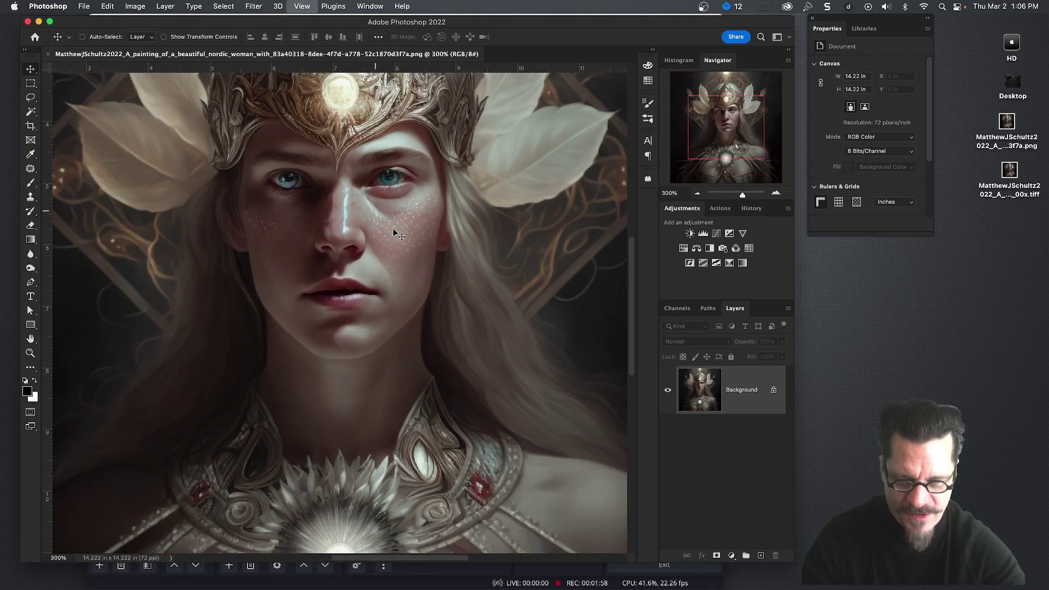
pyautogui.moveTo(435, 210); pyautogui.dragTo(405, 396)
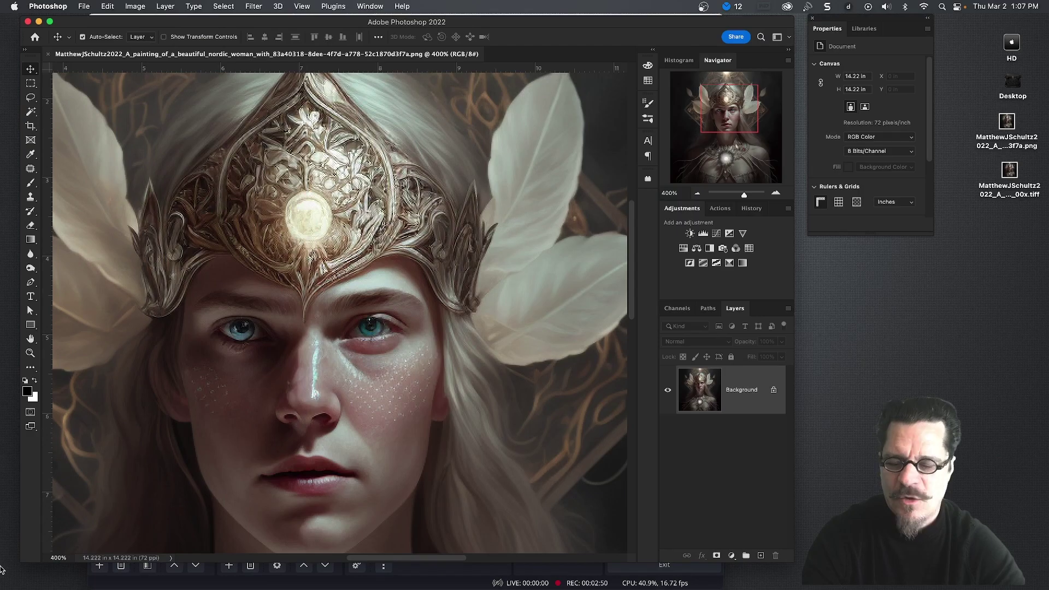
# Load the desktop portrait PNG into Gigapixel AI for a 6x upscale, then minimize it.
pyautogui.moveTo(5, 564)
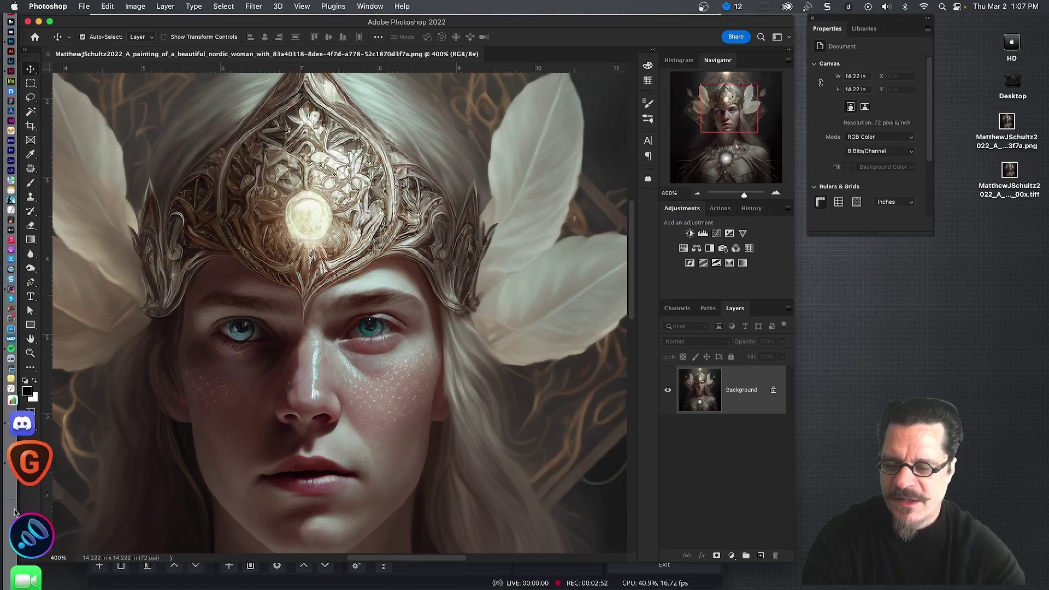
pyautogui.click(17, 502)
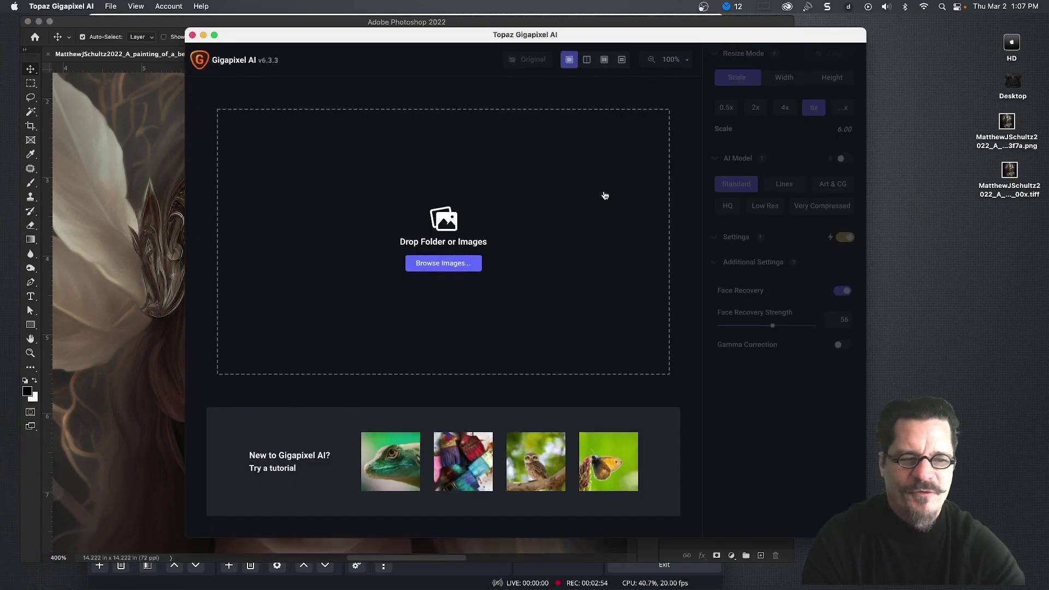
pyautogui.moveTo(1014, 120); pyautogui.dragTo(414, 283)
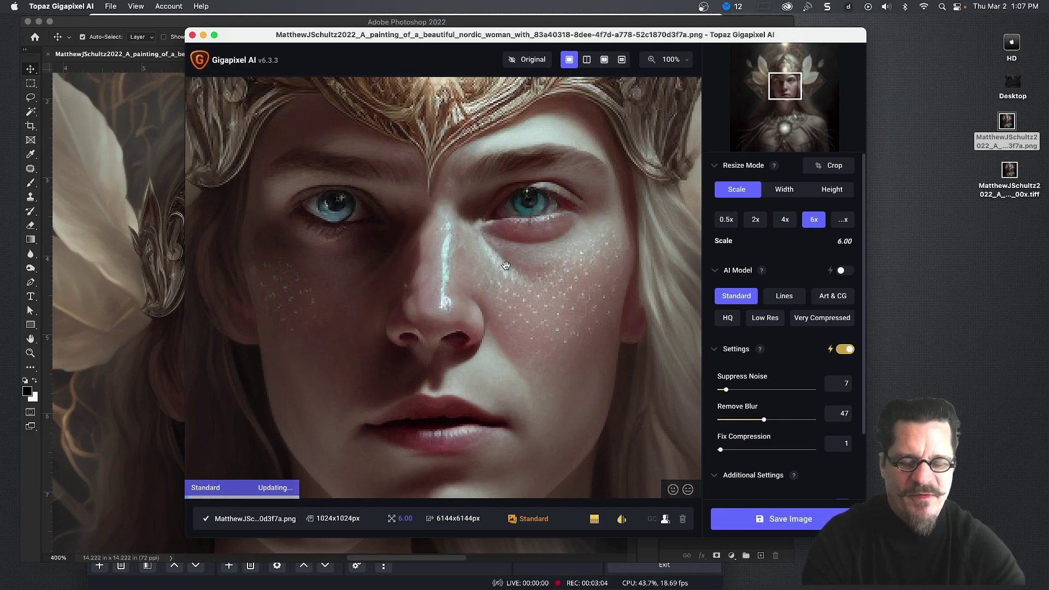
pyautogui.click(204, 35)
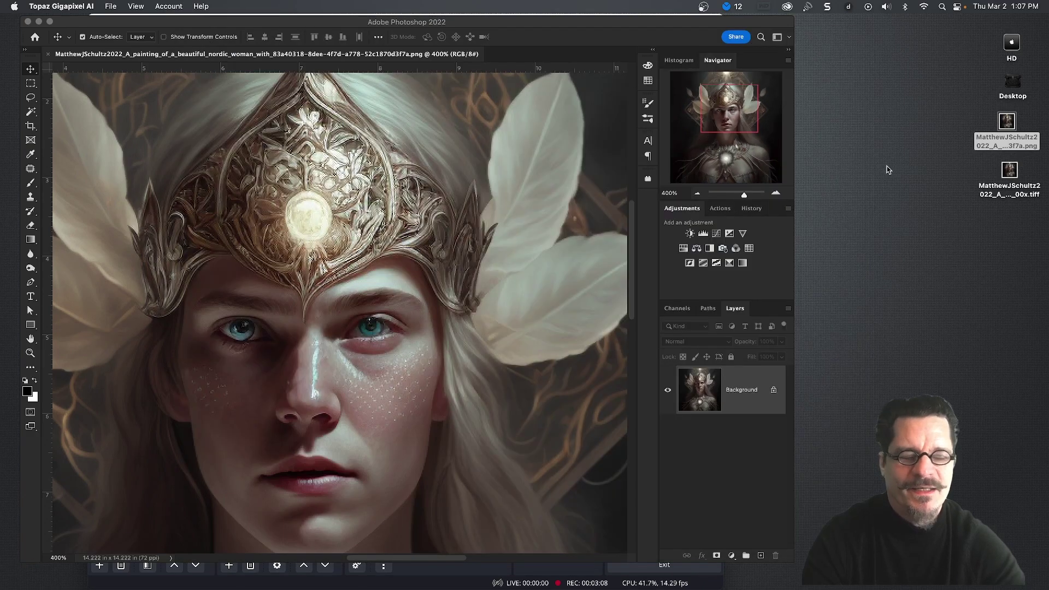
# Open the upscaled TIFF and verify 6144 × 6144 px at 300 ppi in Image Size.
pyautogui.click(1010, 172)
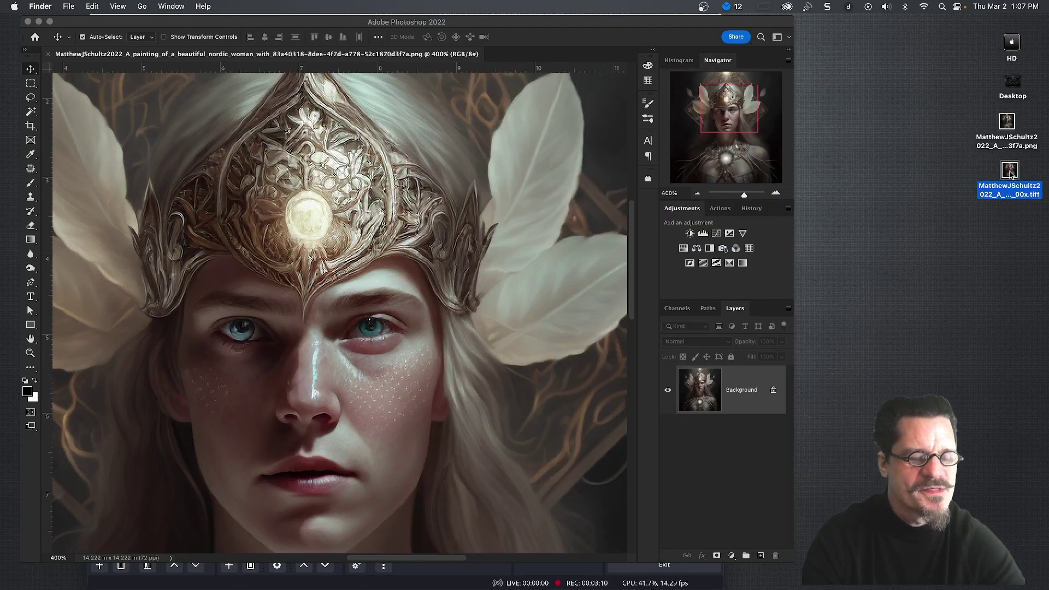
pyautogui.doubleClick(1010, 170)
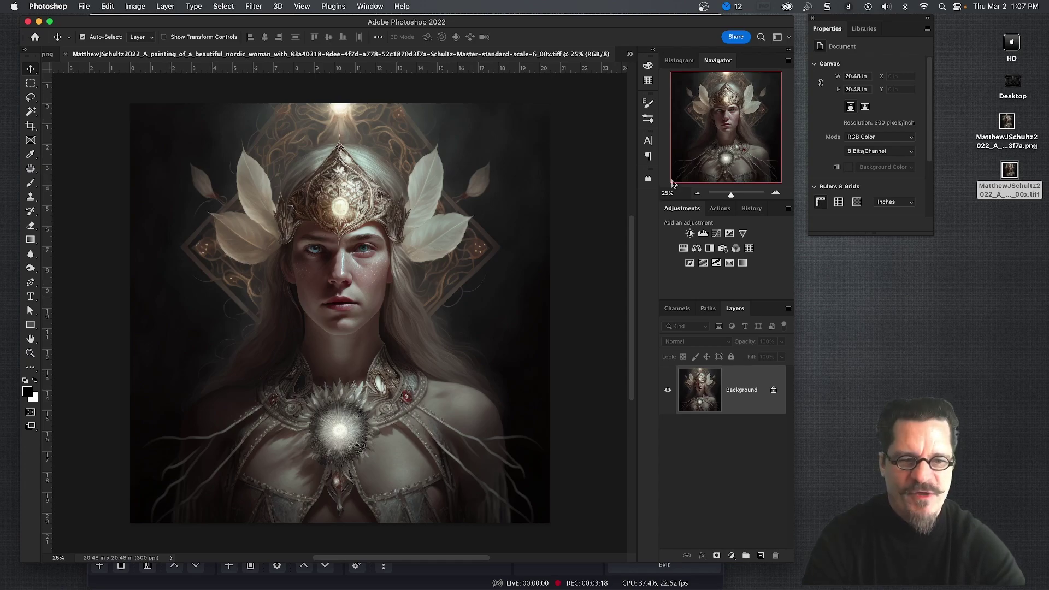
pyautogui.click(122, 6)
pyautogui.click(152, 89)
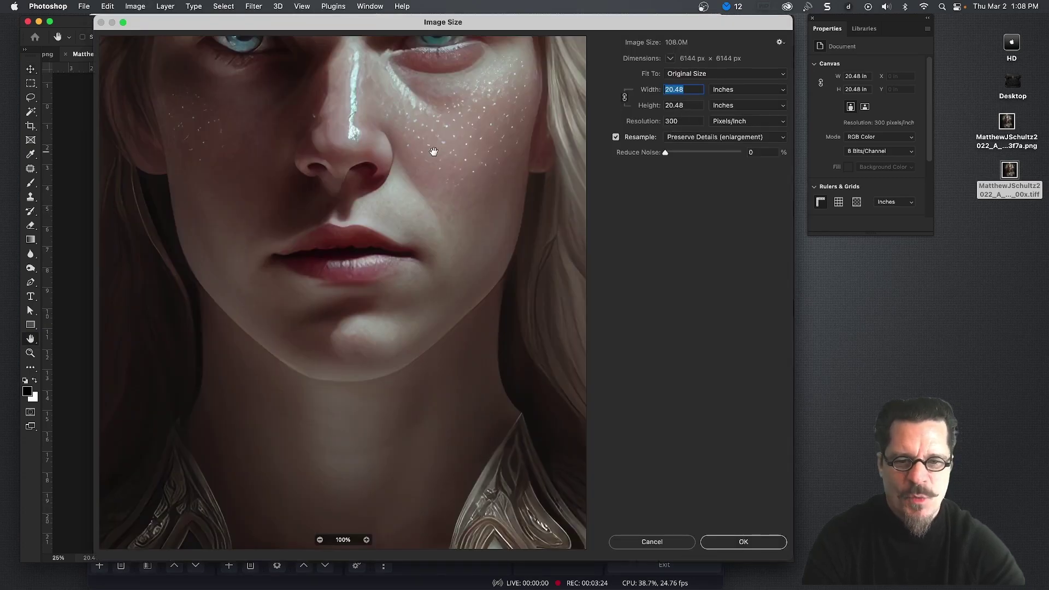
pyautogui.moveTo(431, 148); pyautogui.dragTo(438, 380)
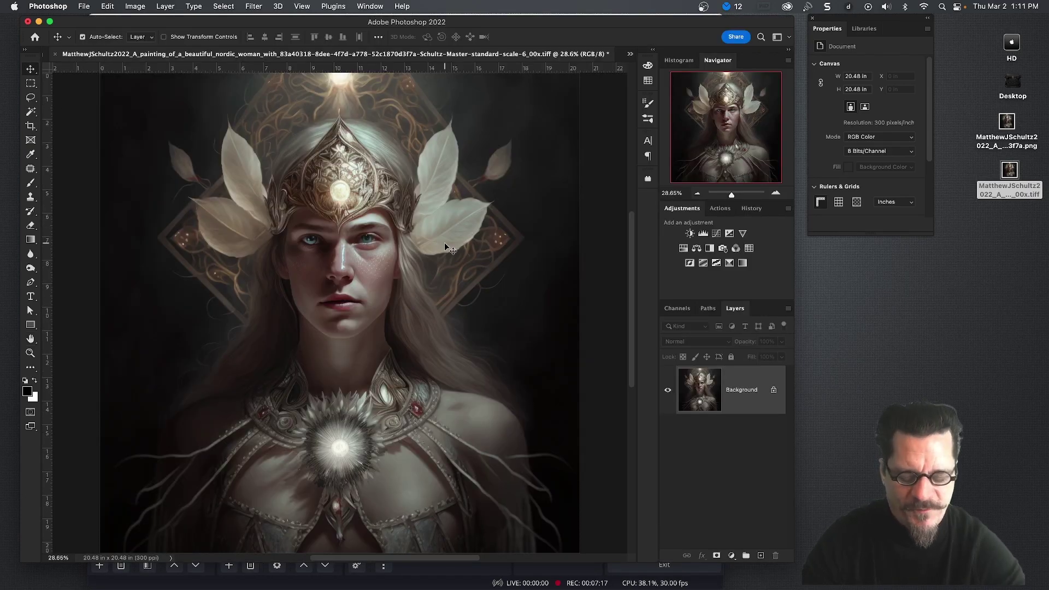
# At 100% zoom, duplicate the Background layer as 'Background copy' above the original.
pyautogui.press('super+equal')
pyautogui.press('super+equal')
pyautogui.press('super+equal')
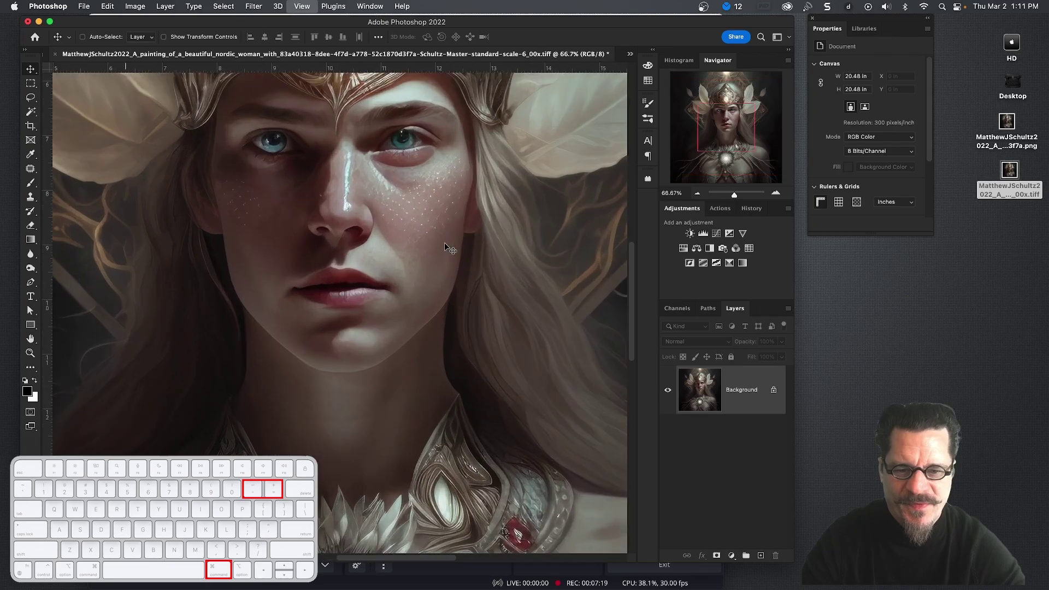
pyautogui.press('super+equal')
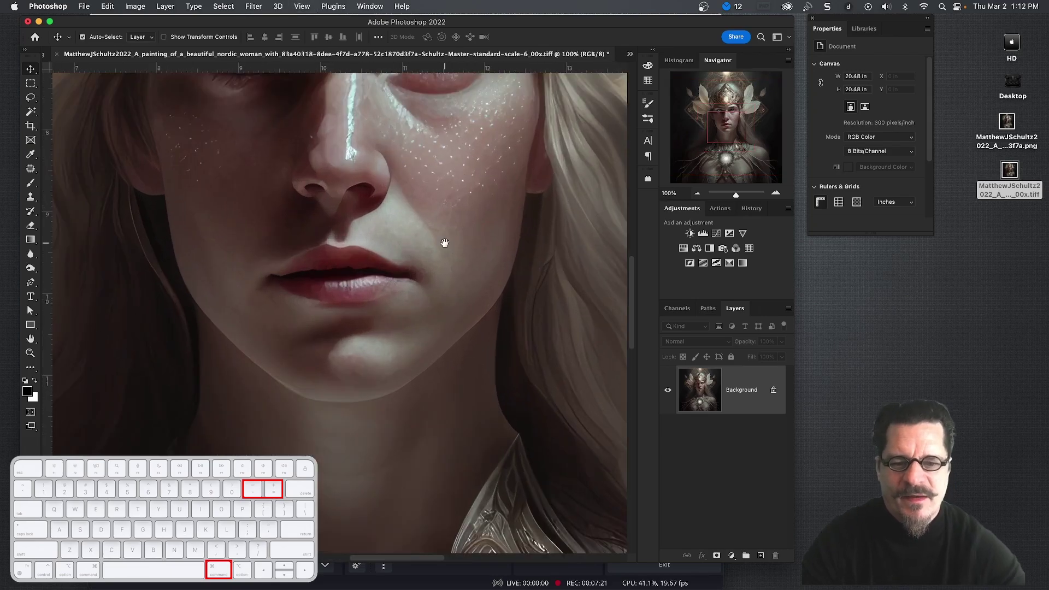
pyautogui.moveTo(437, 305); pyautogui.dragTo(436, 402)
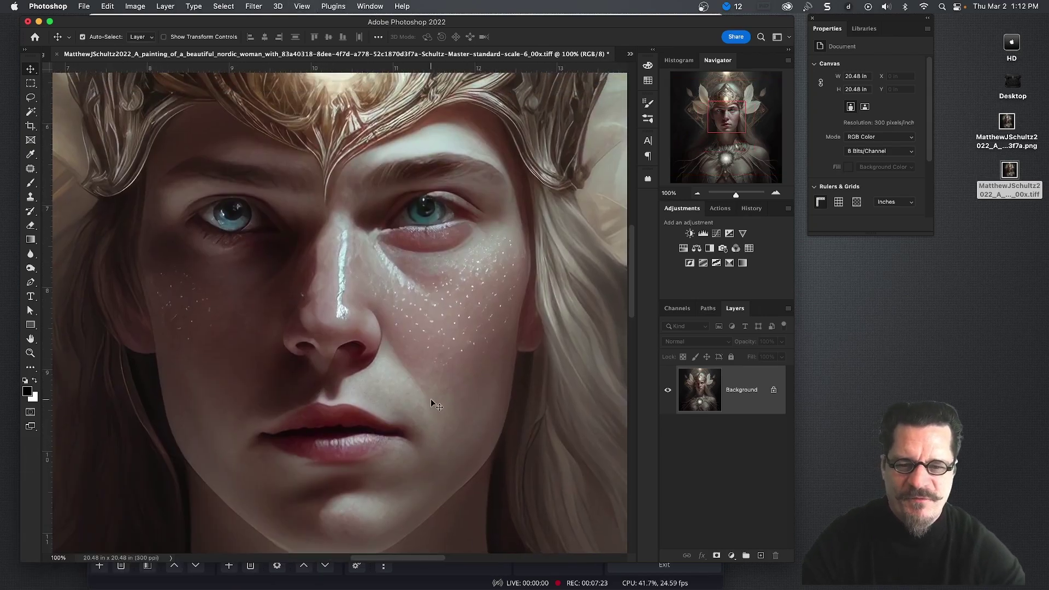
pyautogui.doubleClick(752, 388)
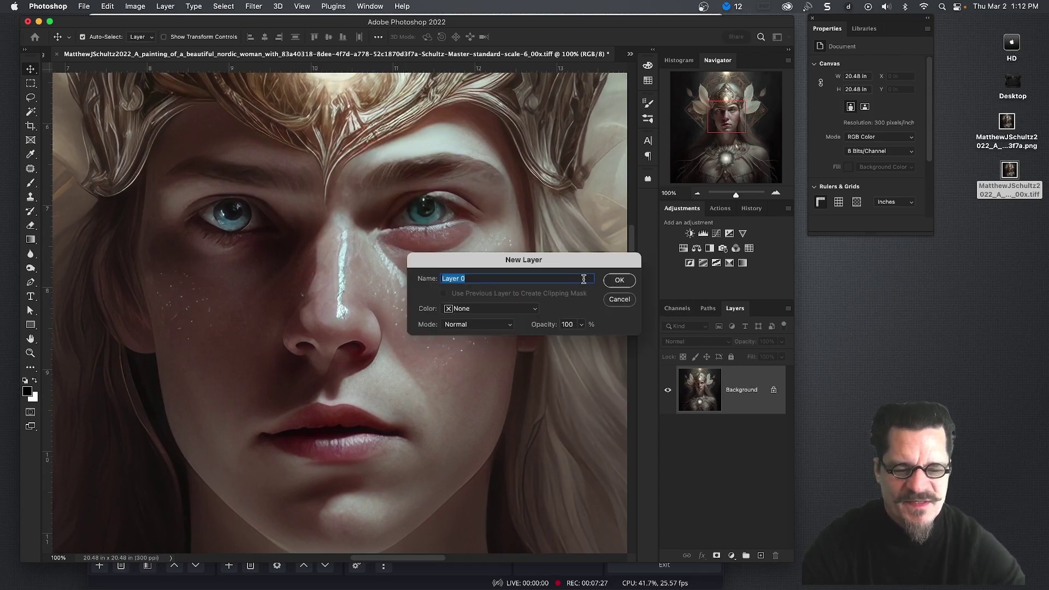
pyautogui.click(618, 281)
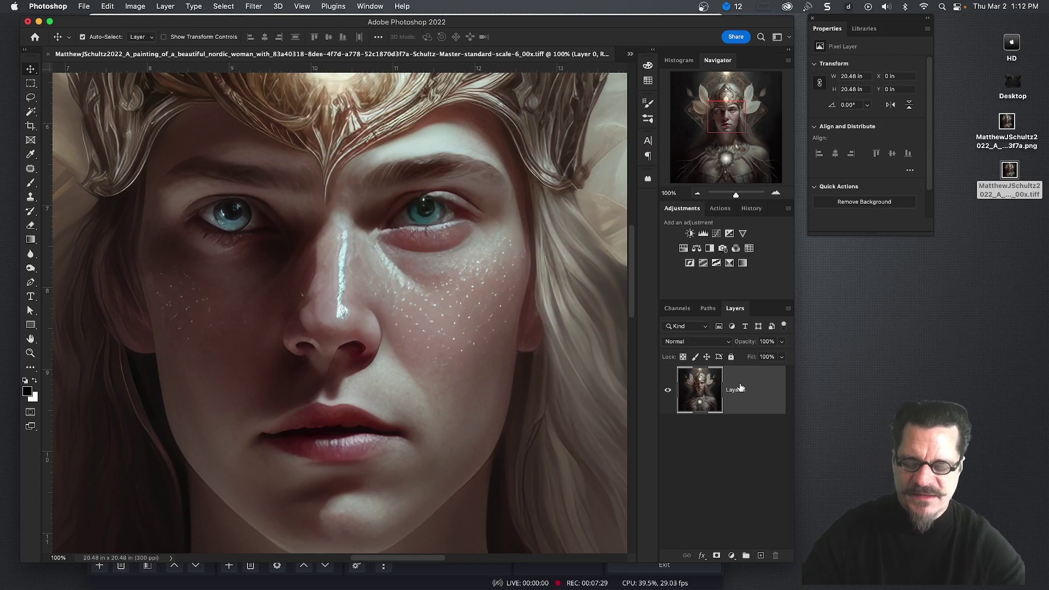
pyautogui.press('super+z')
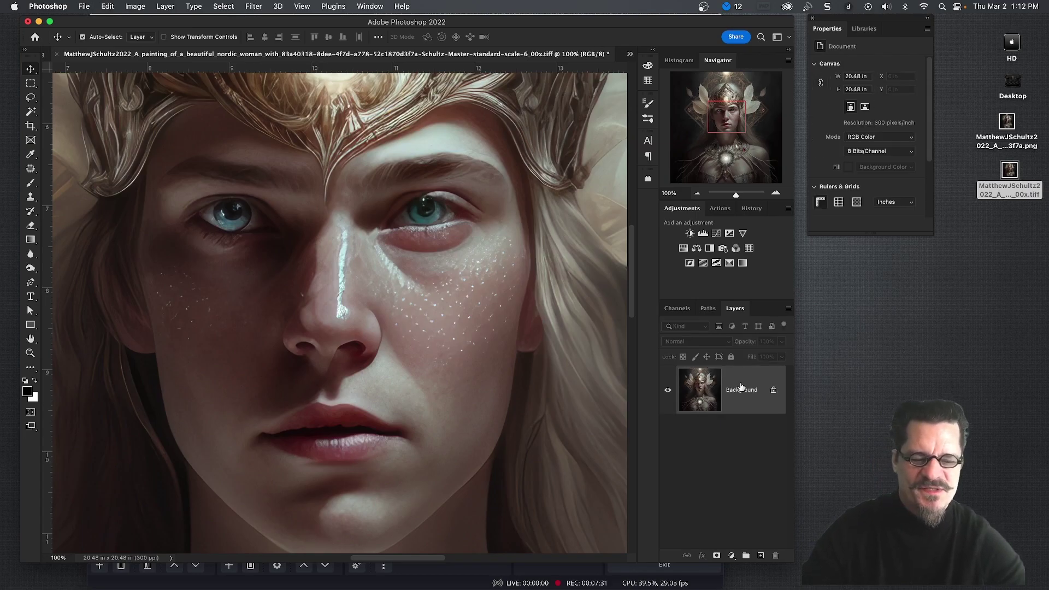
pyautogui.rightClick(742, 385)
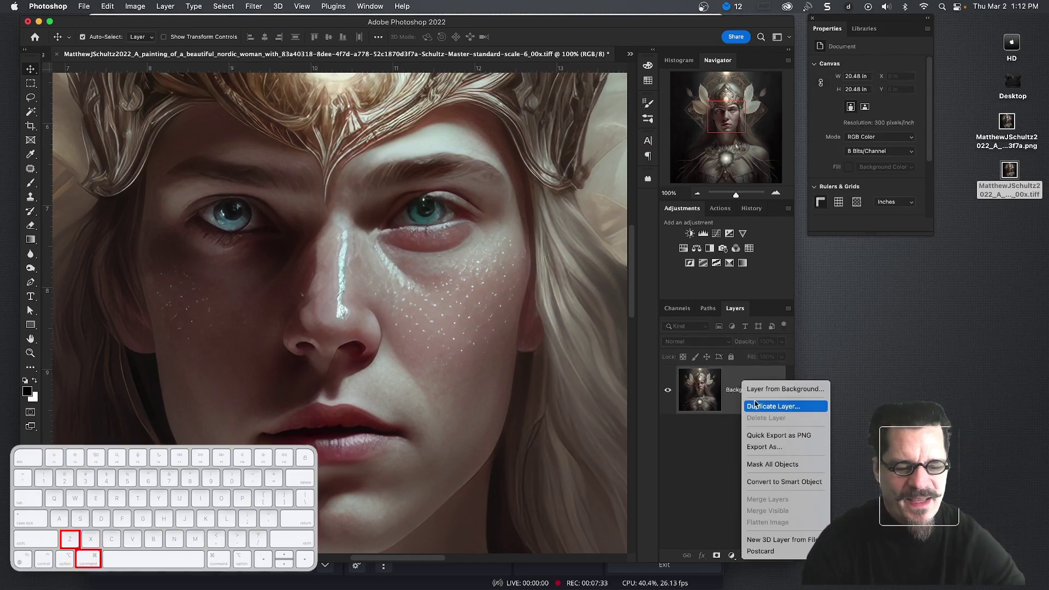
pyautogui.click(756, 406)
pyautogui.click(637, 272)
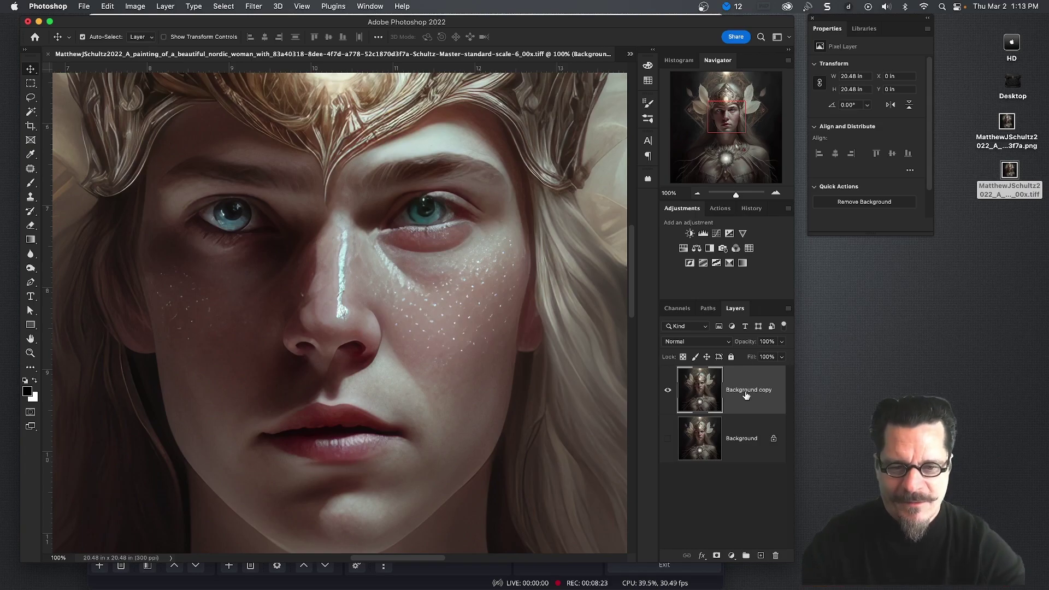
# Zoom to 300% on the eye, pick the Clone Stamp and show the Clone Source panel.
pyautogui.press('super+equal')
pyautogui.press('super+equal')
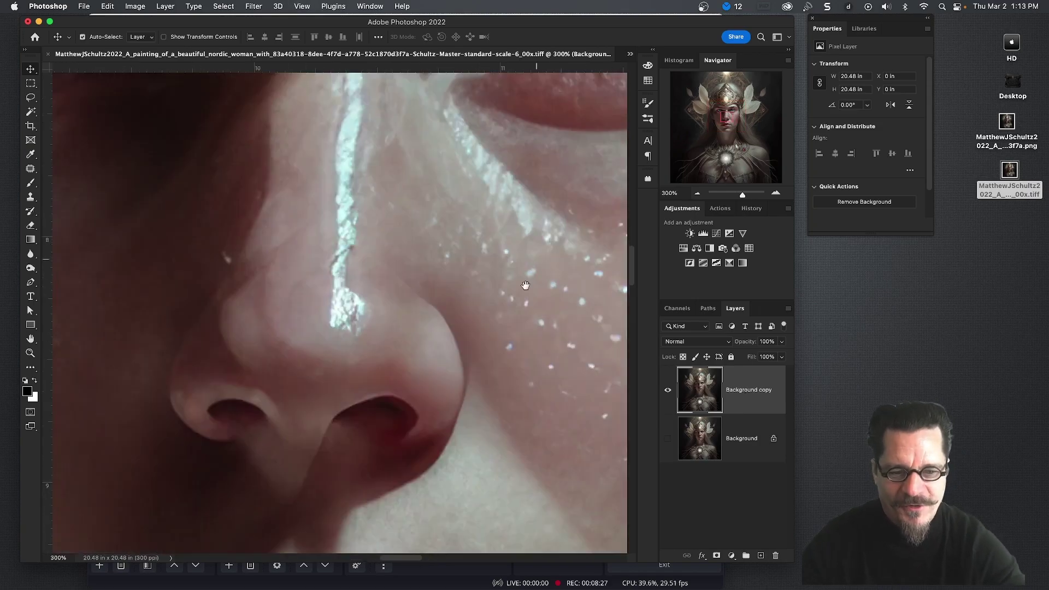
pyautogui.moveTo(525, 286); pyautogui.dragTo(434, 465)
pyautogui.moveTo(485, 338); pyautogui.dragTo(460, 398)
pyautogui.press('s')
pyautogui.press('s')
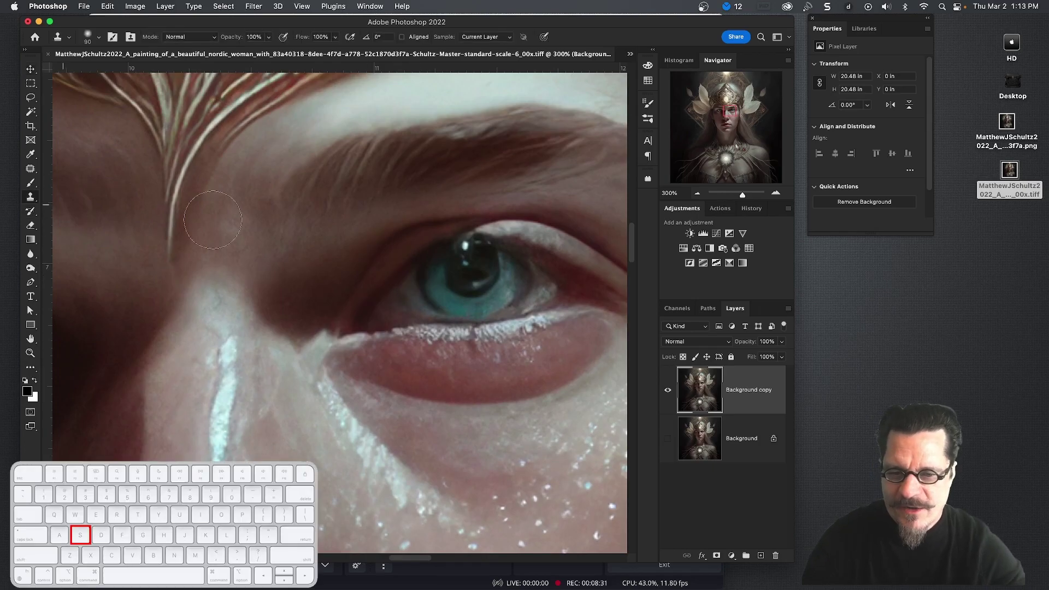
pyautogui.click(370, 7)
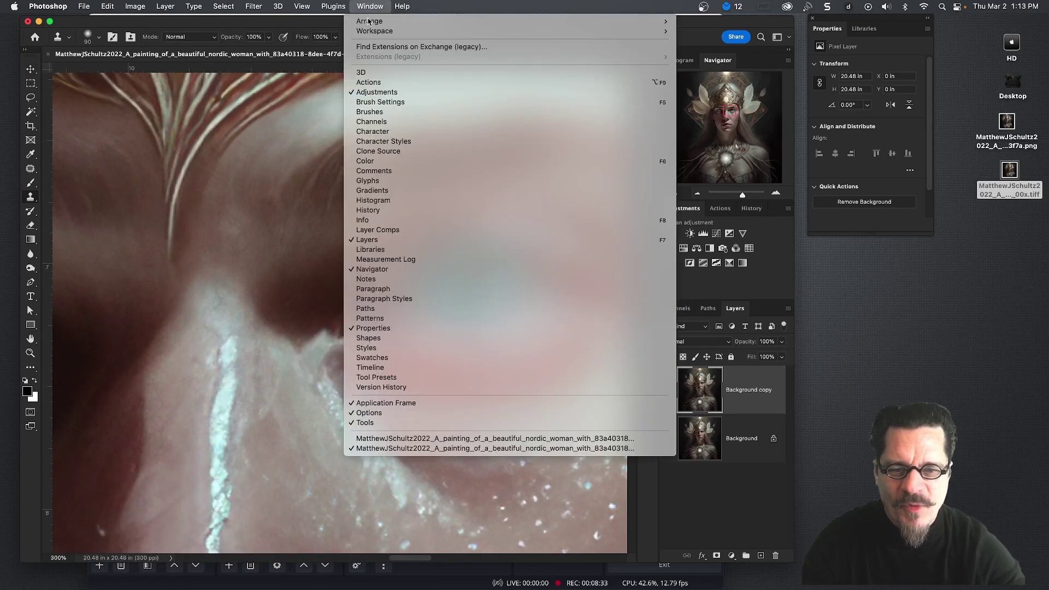
pyautogui.click(395, 153)
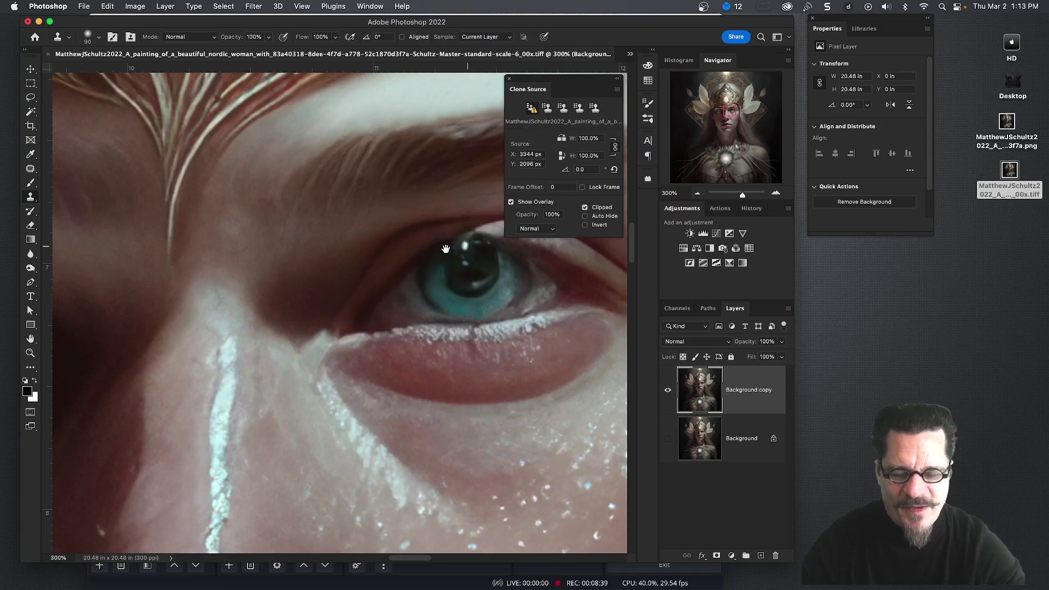
# Sample a clone source near the pupil and stamp darker tone over the catchlight.
pyautogui.moveTo(446, 249); pyautogui.dragTo(377, 260)
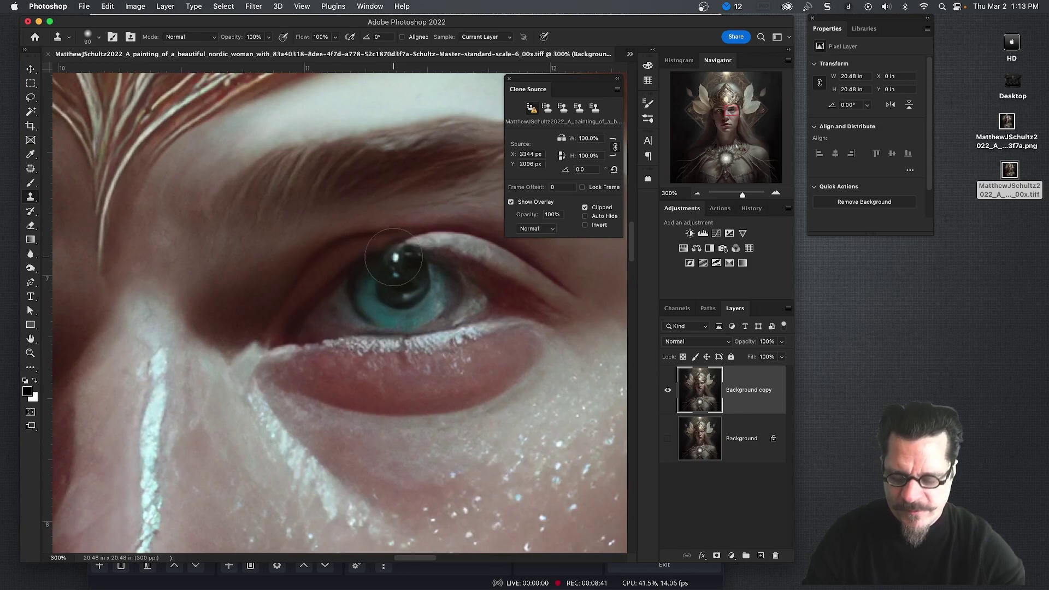
pyautogui.press('alt')
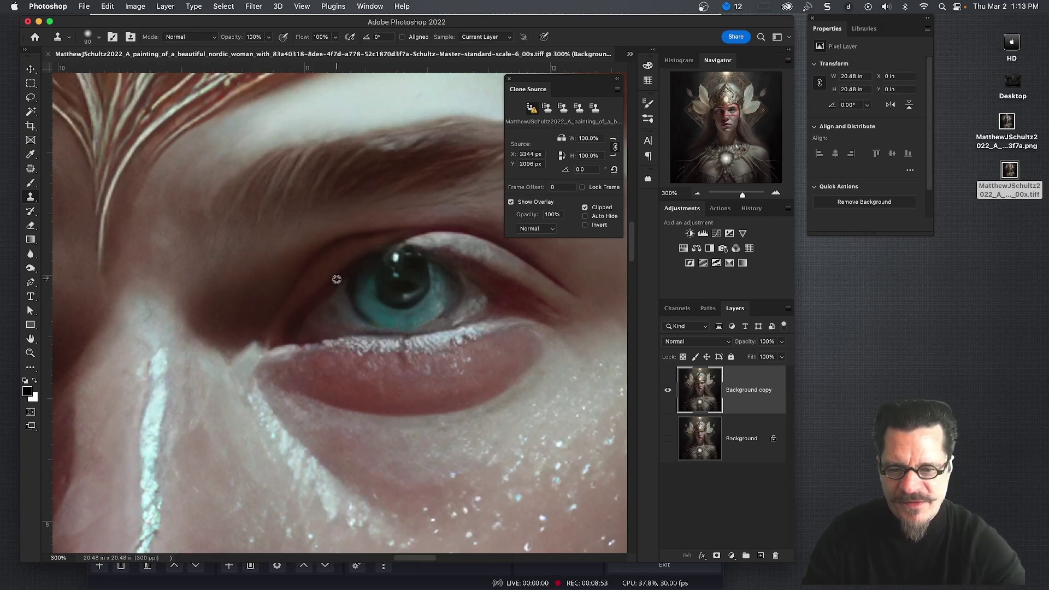
pyautogui.keyDown('alt'); pyautogui.click(337, 279); pyautogui.keyUp('alt')
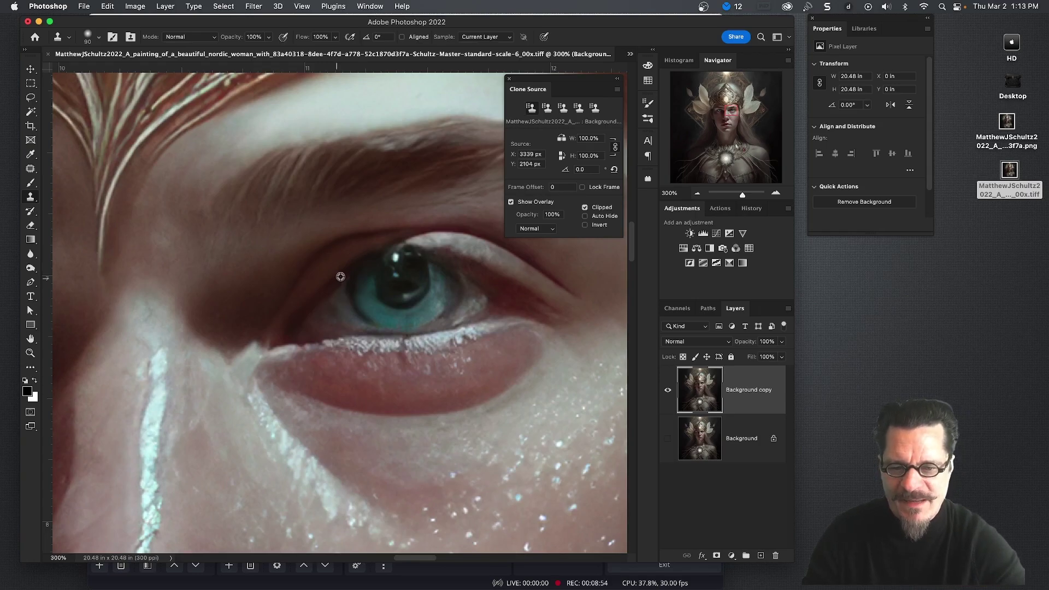
pyautogui.scroll(3, 388, 252)
pyautogui.click(388, 251)
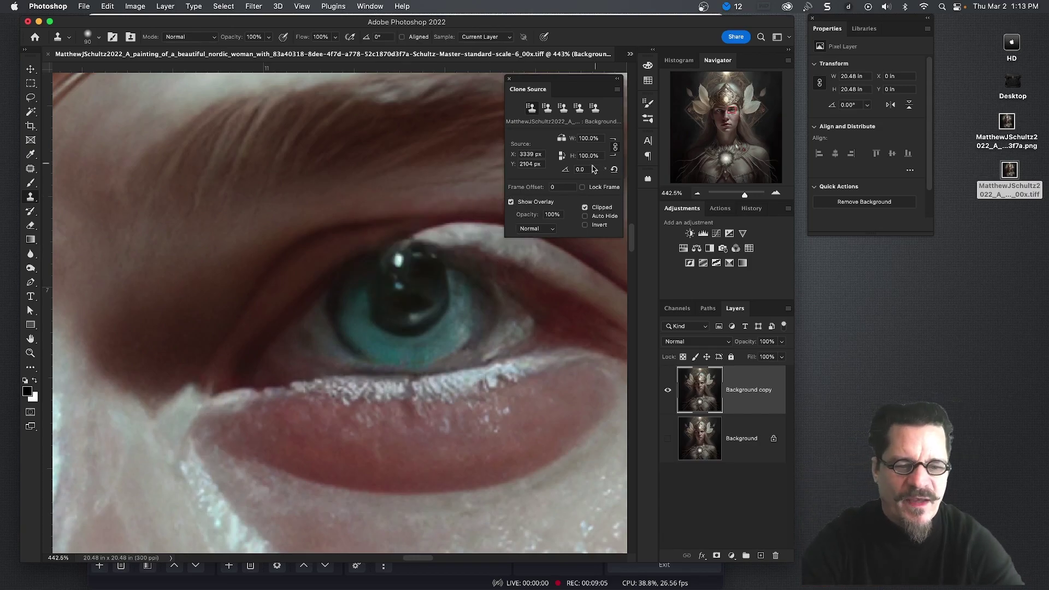
# Set the clone source angle to 30° and resample a source from the blue iris.
pyautogui.click(575, 170)
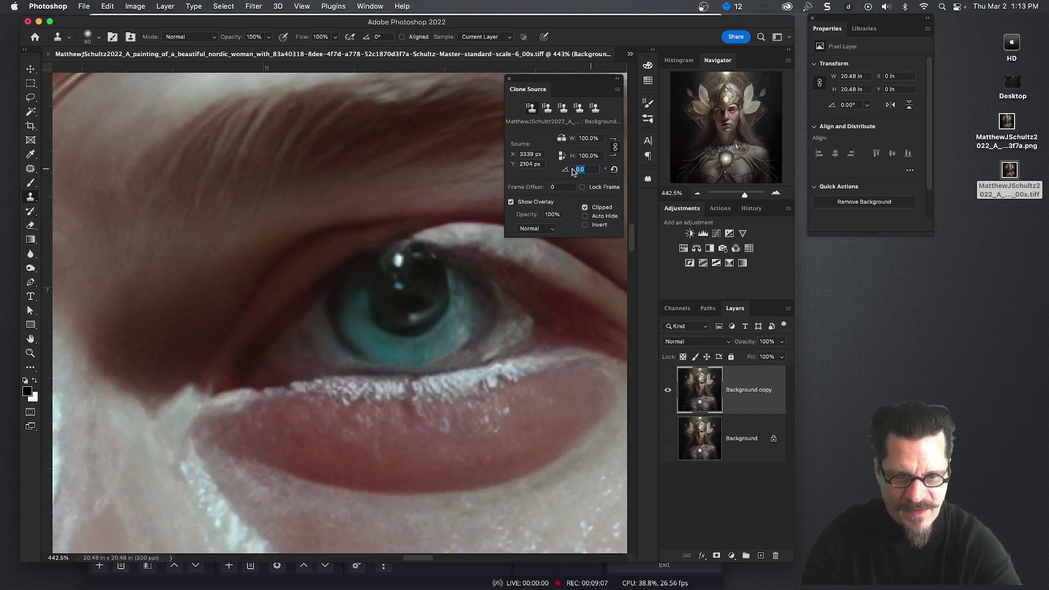
pyautogui.write('3')
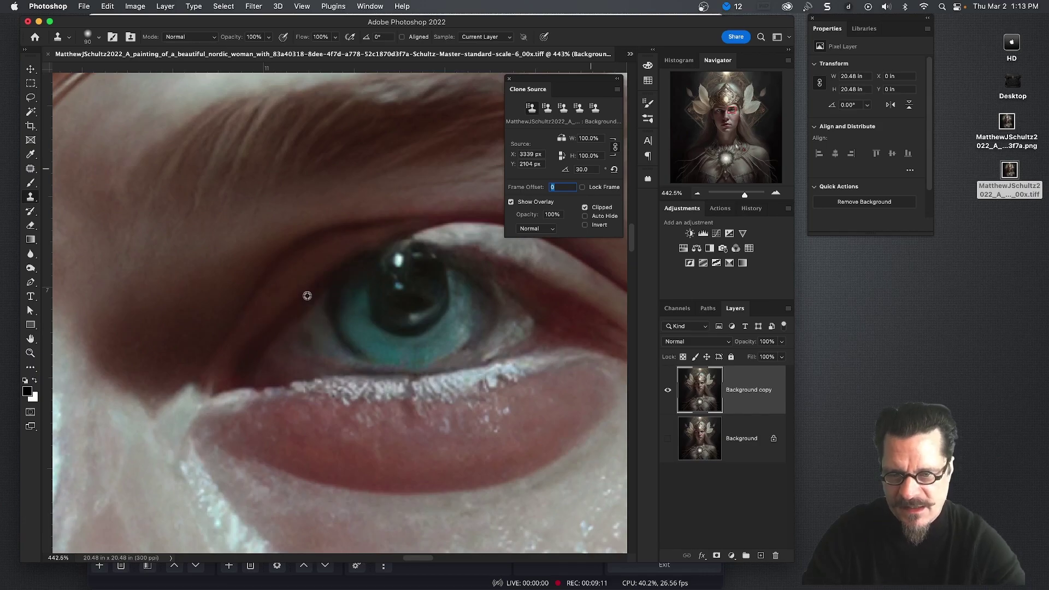
pyautogui.press('Return')
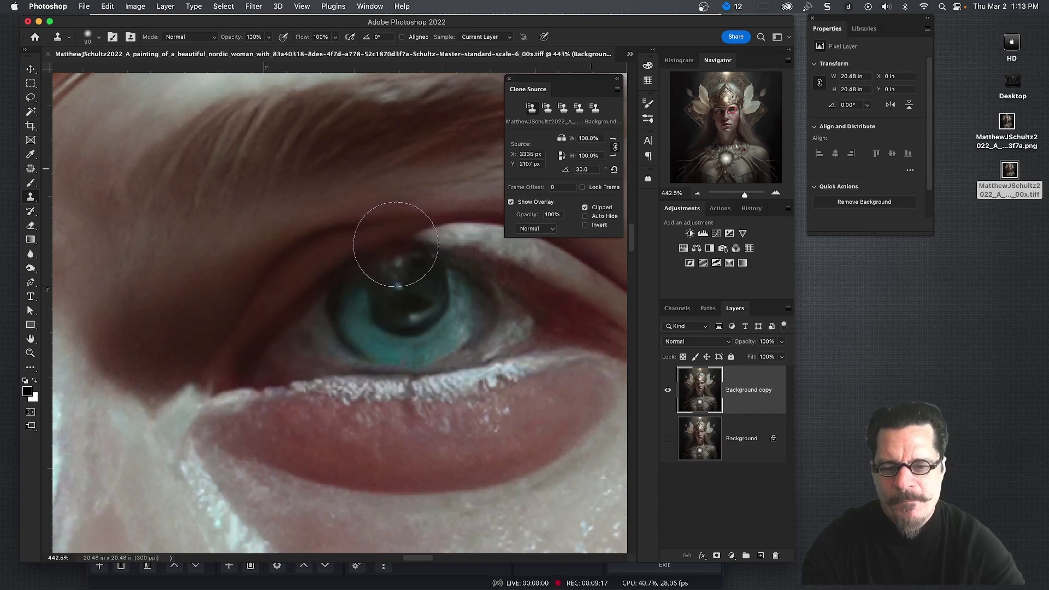
pyautogui.keyDown('alt'); pyautogui.click(334, 274); pyautogui.keyUp('alt')
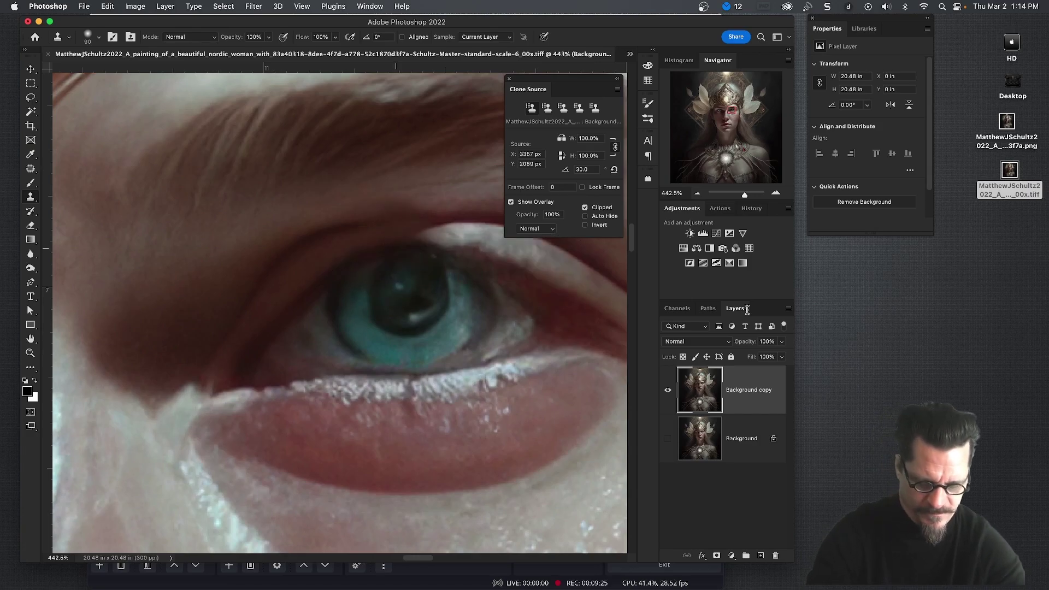
# Zoom out, stamp blue over the left eye's iris, and close the Clone Source panel.
pyautogui.press('super+minus')
pyautogui.press('super+minus')
pyautogui.press('super+minus')
pyautogui.press('super+minus')
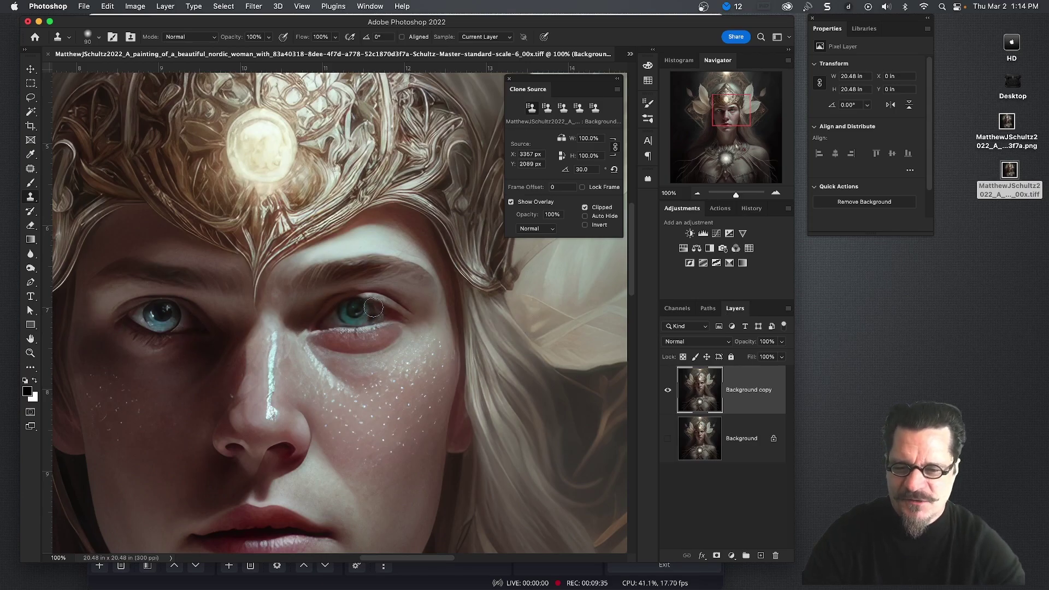
pyautogui.click(162, 321)
pyautogui.moveTo(167, 321); pyautogui.dragTo(213, 286)
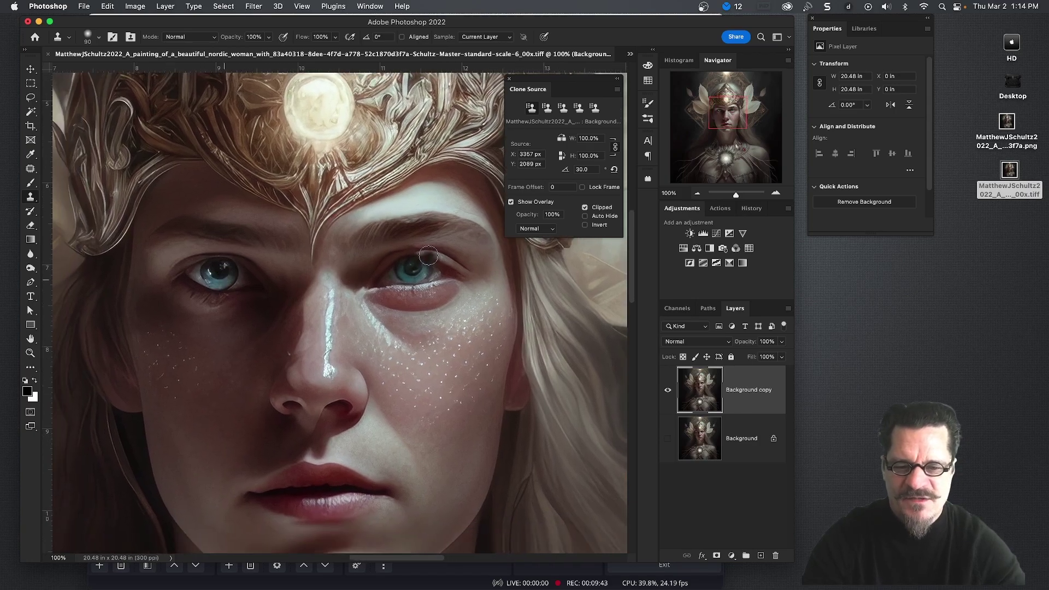
pyautogui.click(510, 81)
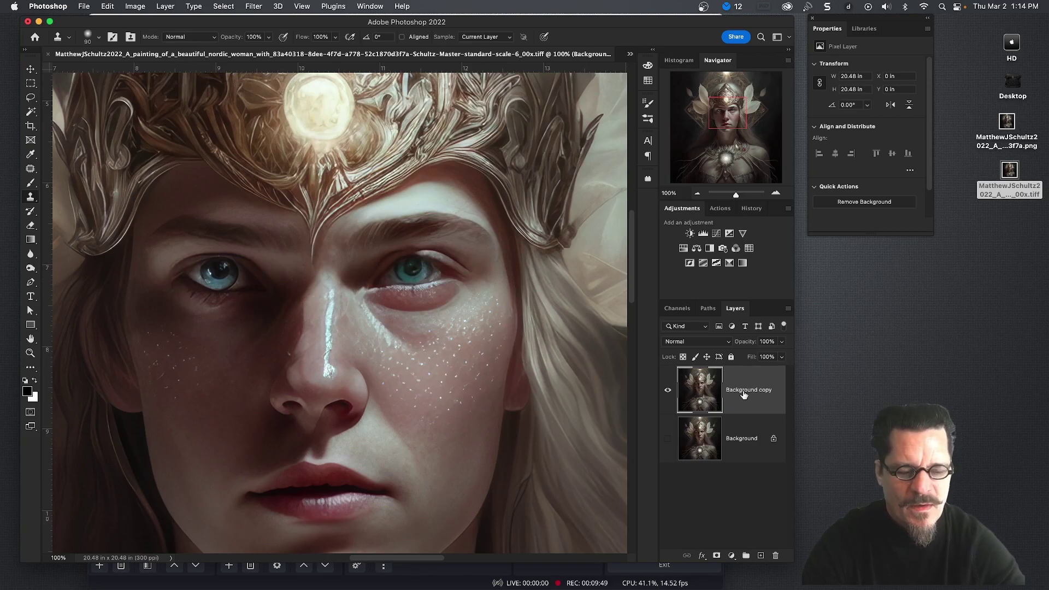
# Open Filter > Liquify and select the Face tool on the portrait.
pyautogui.click(254, 7)
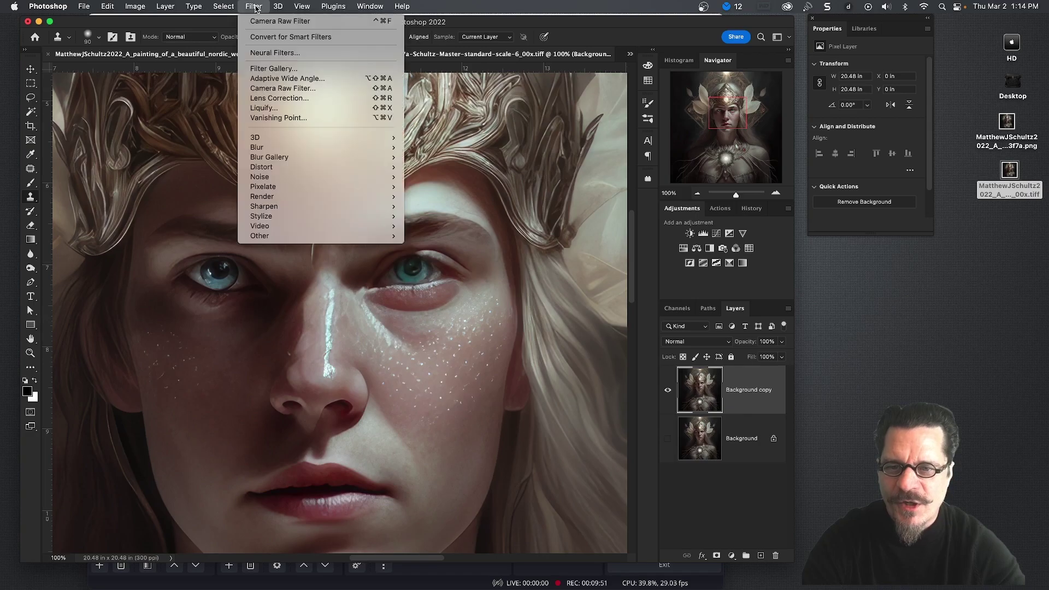
pyautogui.click(282, 109)
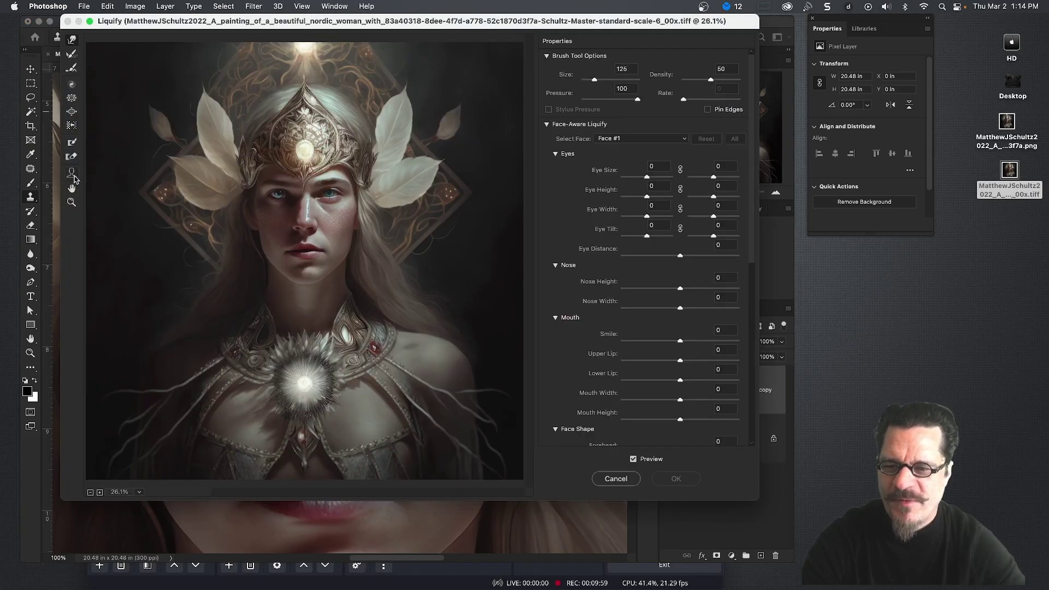
pyautogui.click(72, 175)
pyautogui.moveTo(289, 202)
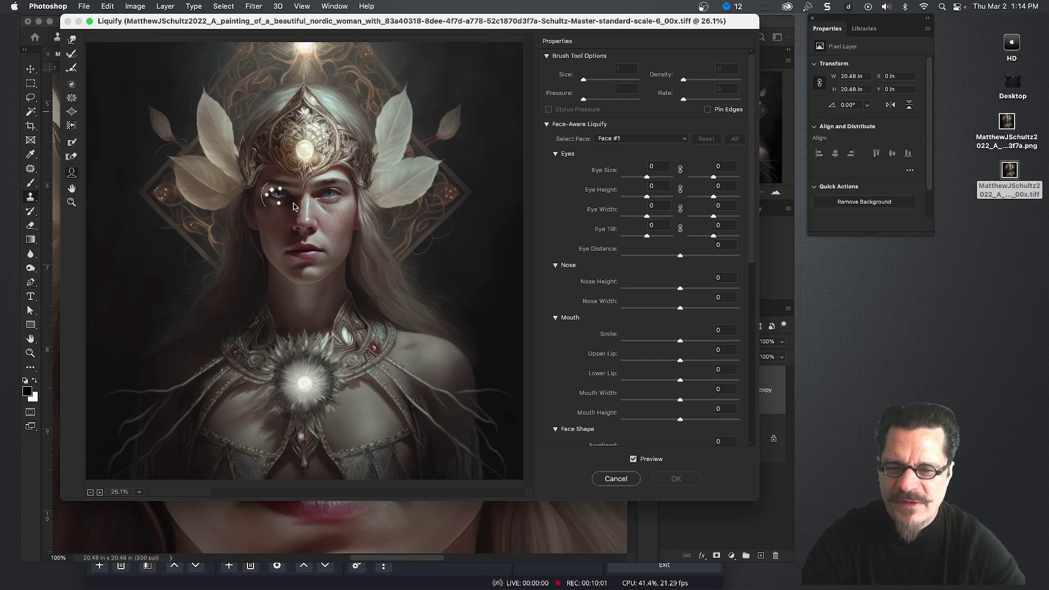
pyautogui.moveTo(337, 195)
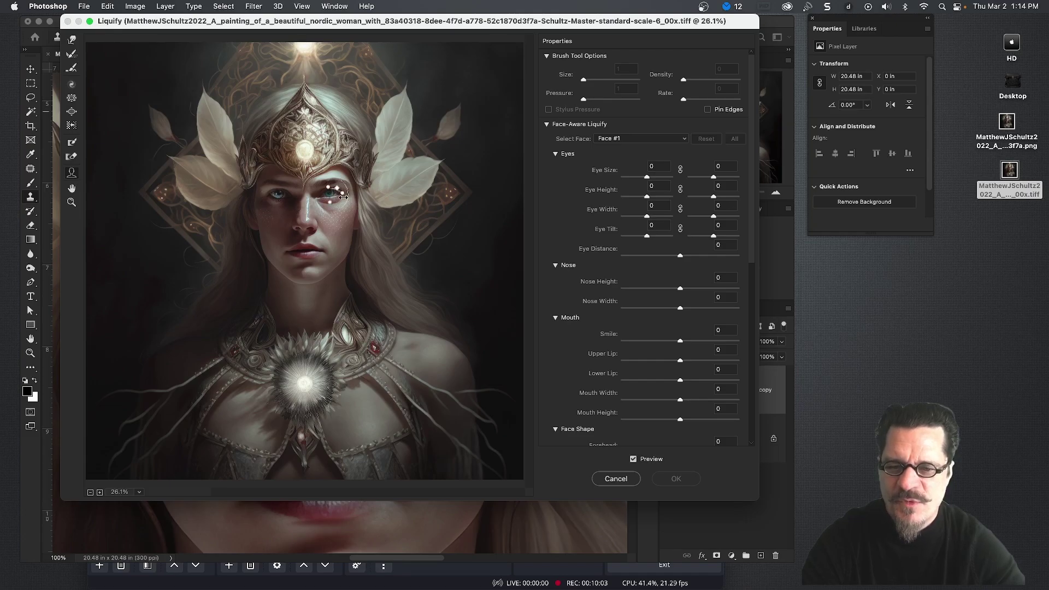
pyautogui.moveTo(345, 255)
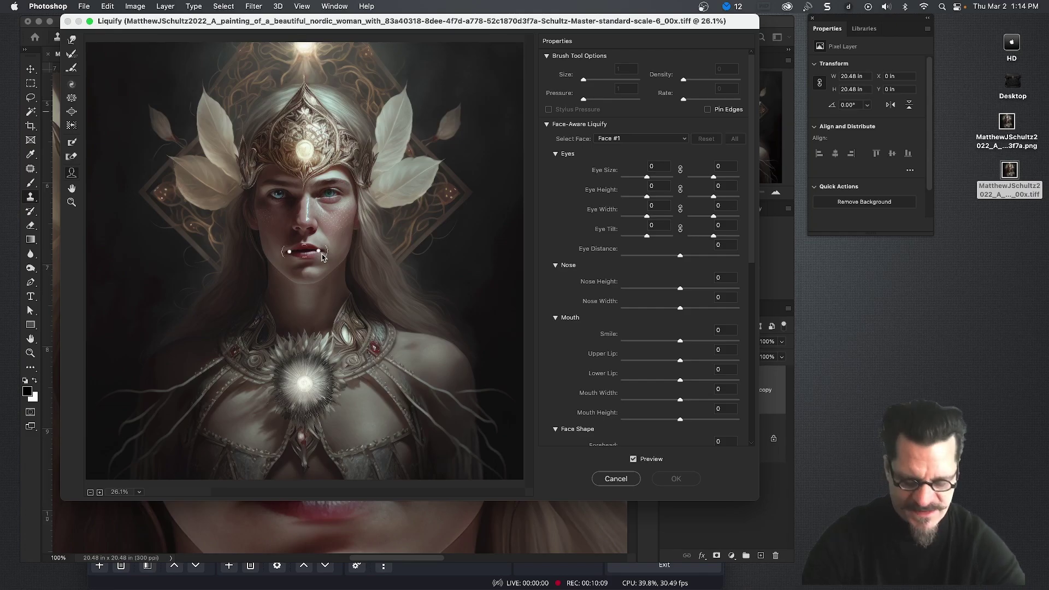
# Zoom in to frame the face and test the Jawline slider under Face Shape.
pyautogui.scroll(1, 322, 258)
pyautogui.scroll(2, 323, 258)
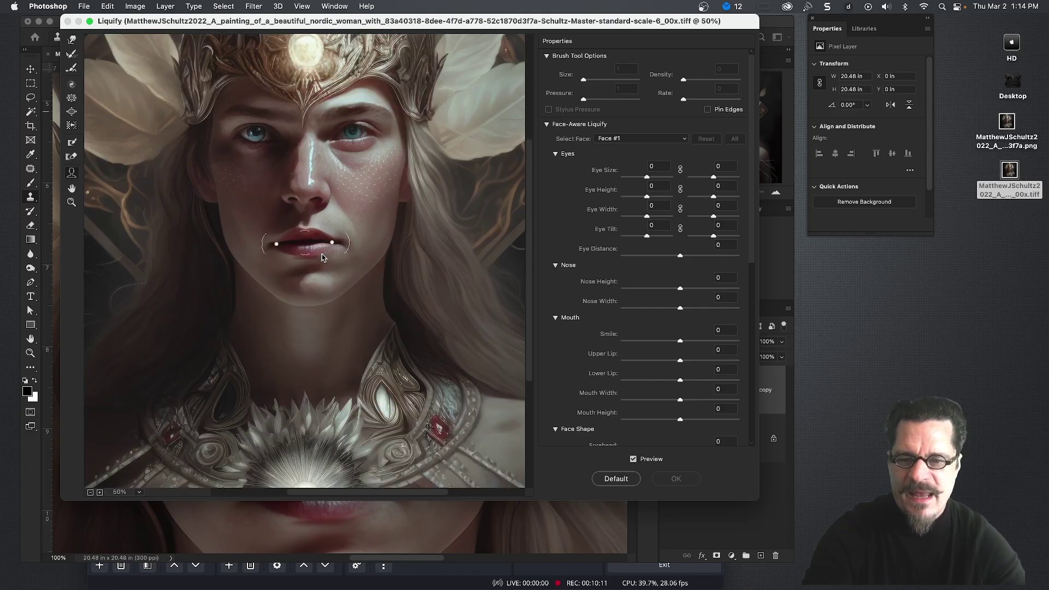
pyautogui.moveTo(353, 160); pyautogui.dragTo(381, 257)
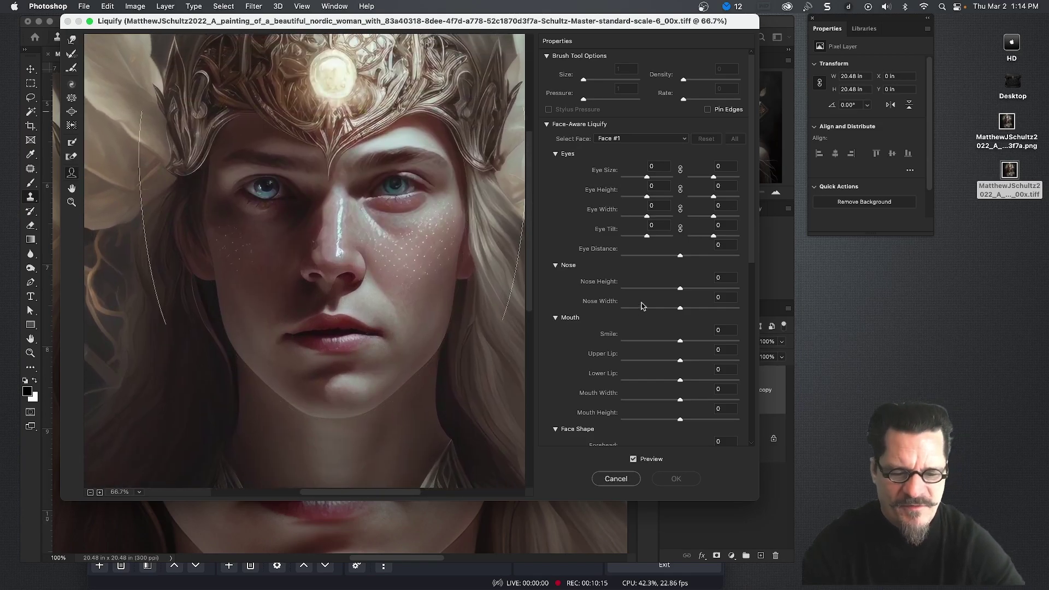
pyautogui.scroll(-8, 643, 308)
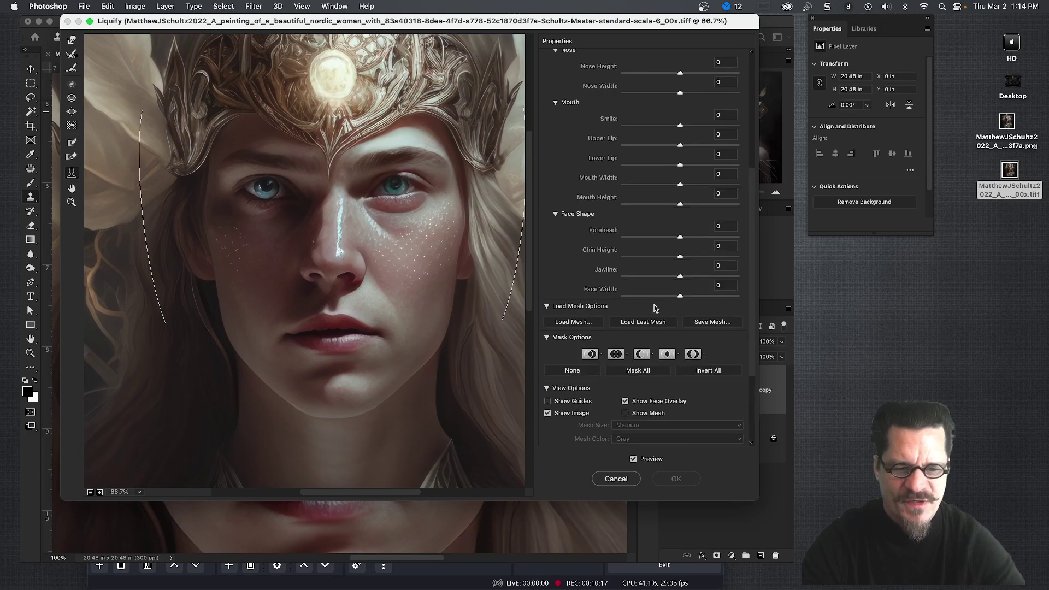
pyautogui.moveTo(680, 279)
pyautogui.mouseDown()
pyautogui.moveTo(684, 257)
pyautogui.moveTo(680, 265)
pyautogui.mouseUp()
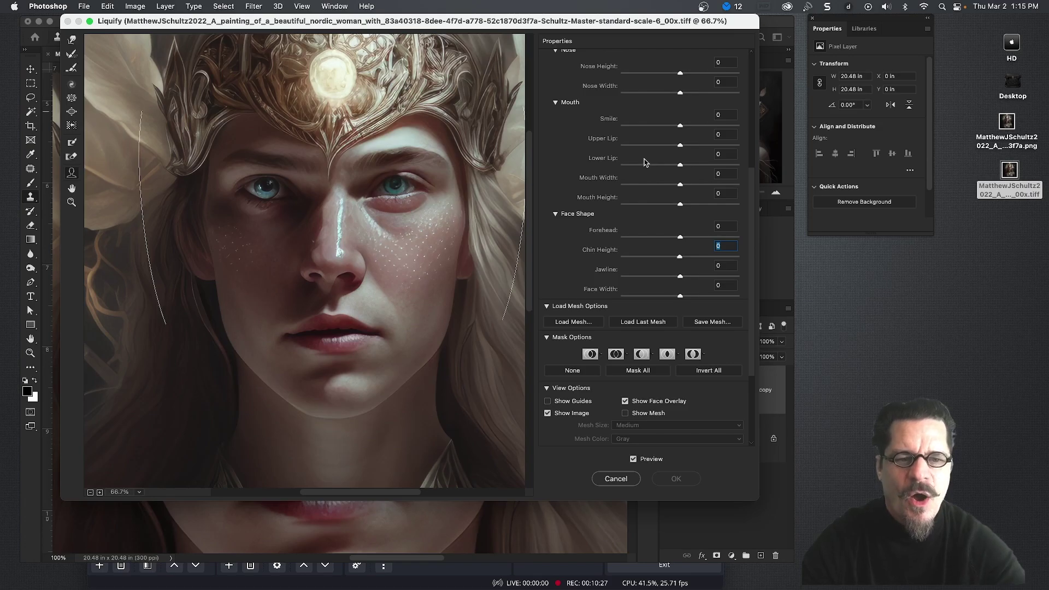
# Set the left eye's Eye Size slider to -100 in face-aware Liquify.
pyautogui.scroll(5, 645, 163)
pyautogui.moveTo(276, 184)
pyautogui.moveTo(421, 188)
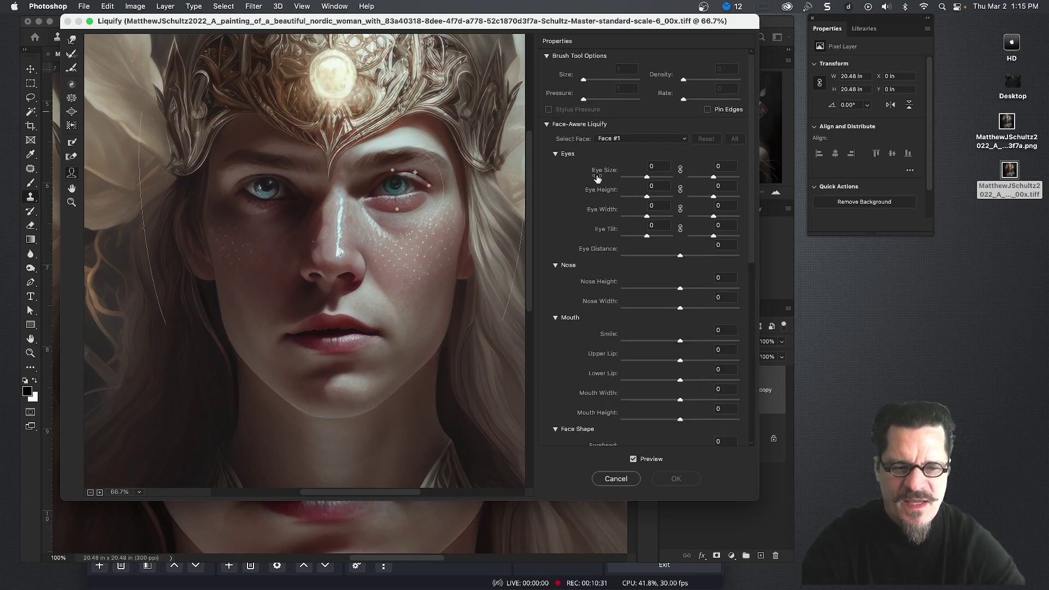
pyautogui.moveTo(644, 178); pyautogui.dragTo(618, 183)
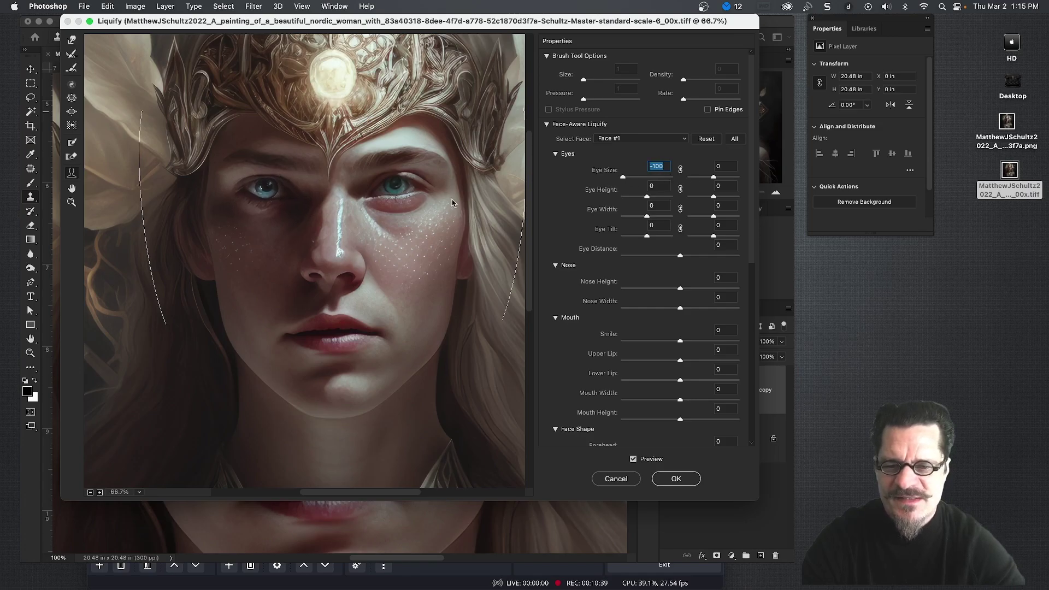
# Select Forward Warp, size the brush to 100, and apply the Liquify changes.
pyautogui.moveTo(398, 196)
pyautogui.moveTo(268, 199)
pyautogui.moveTo(164, 125)
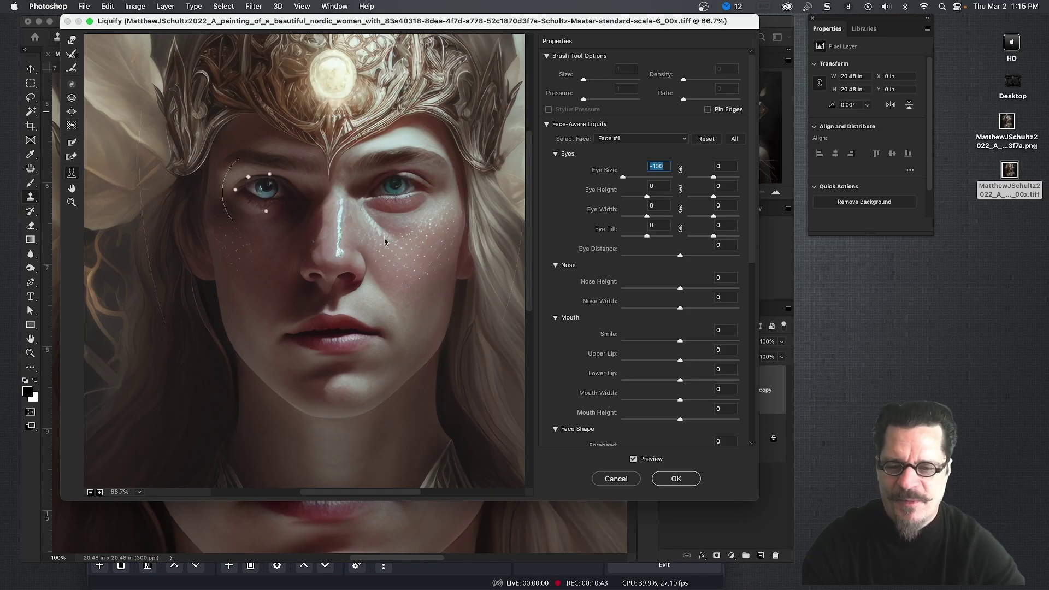
pyautogui.click(72, 41)
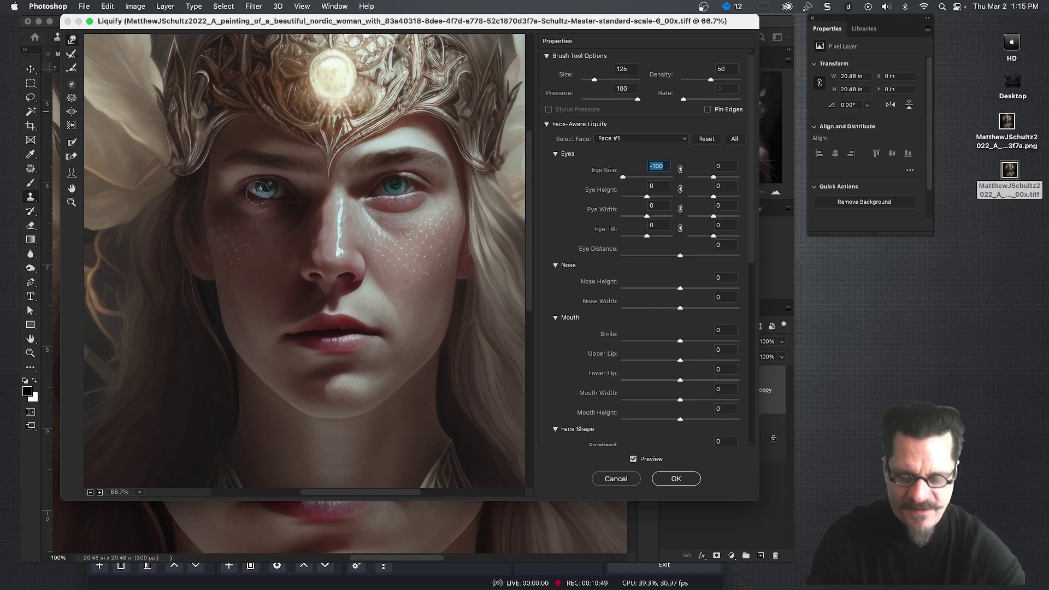
pyautogui.press('[')
pyautogui.press('[')
pyautogui.press(']')
pyautogui.press(']')
pyautogui.press(']')
pyautogui.press(']')
pyautogui.press(']')
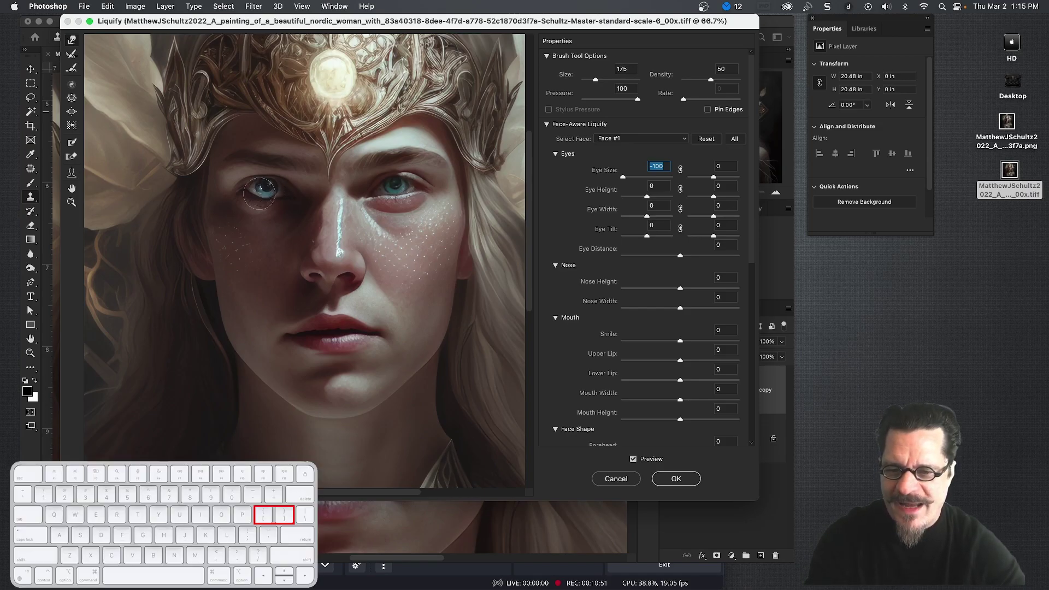
pyautogui.press('[')
pyautogui.press('[')
pyautogui.press('[')
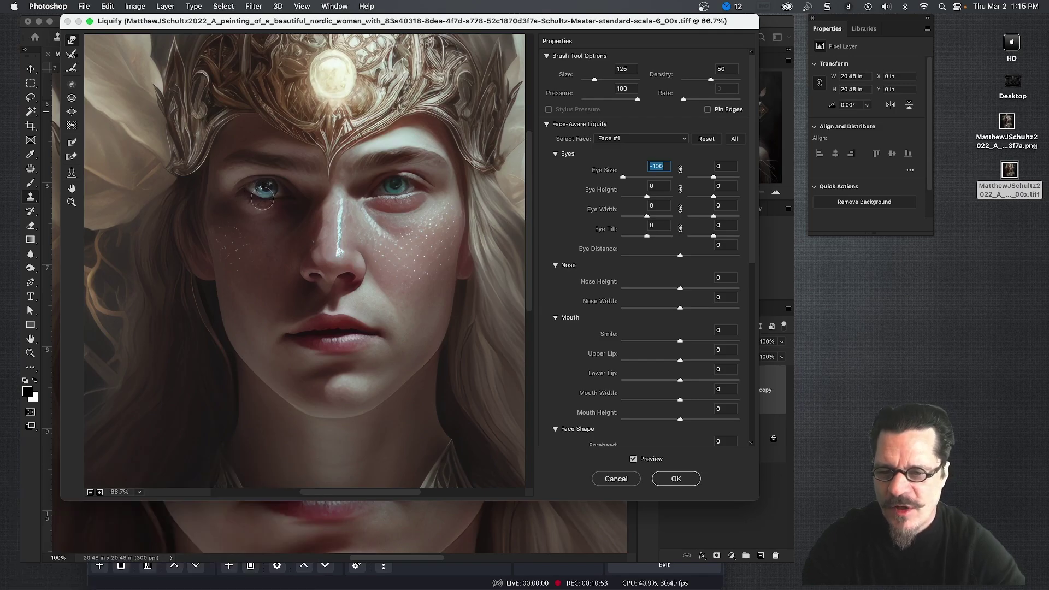
pyautogui.press('[')
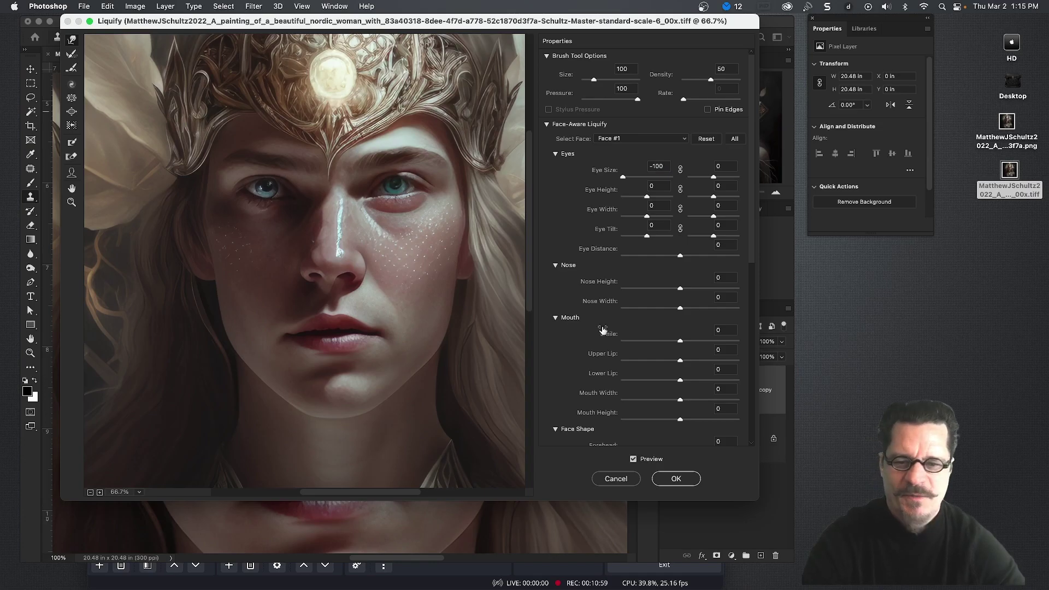
pyautogui.click(697, 483)
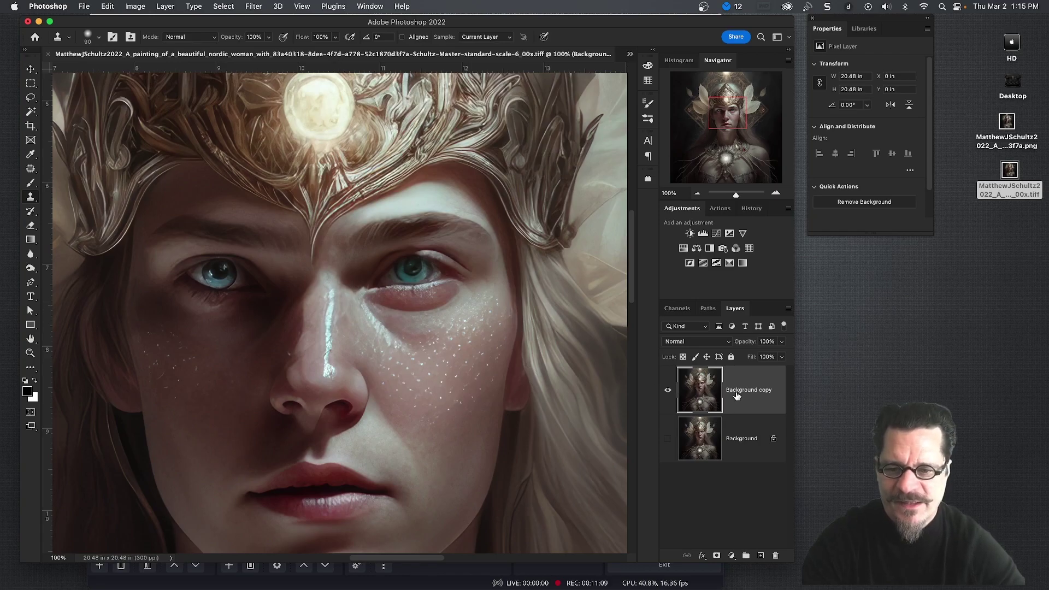
# Lasso the left eye area, paste it in place as Layer 1, and drag it toward the right eye.
pyautogui.press('l')
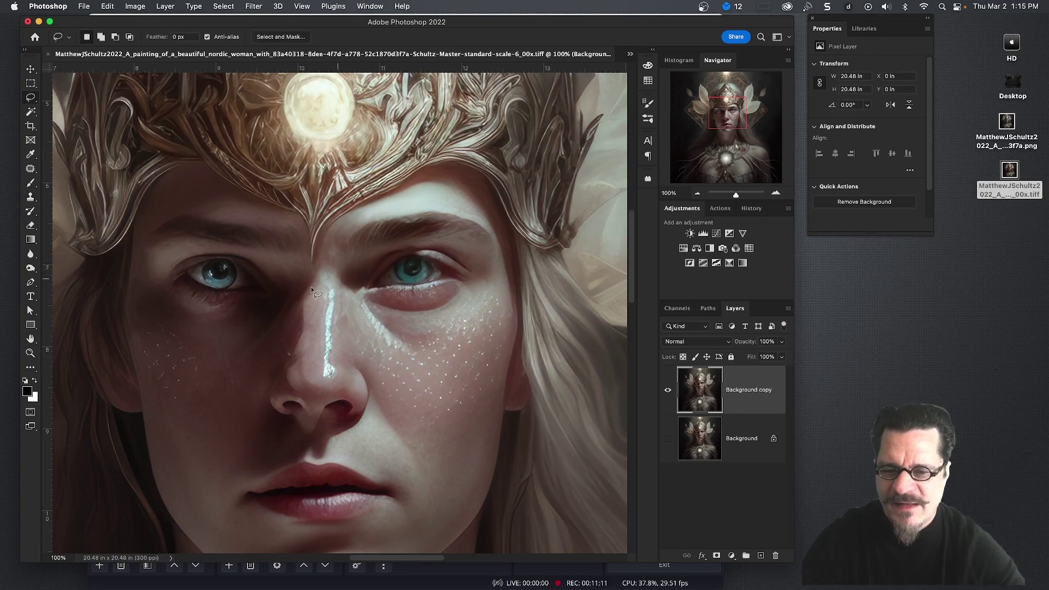
pyautogui.press('l')
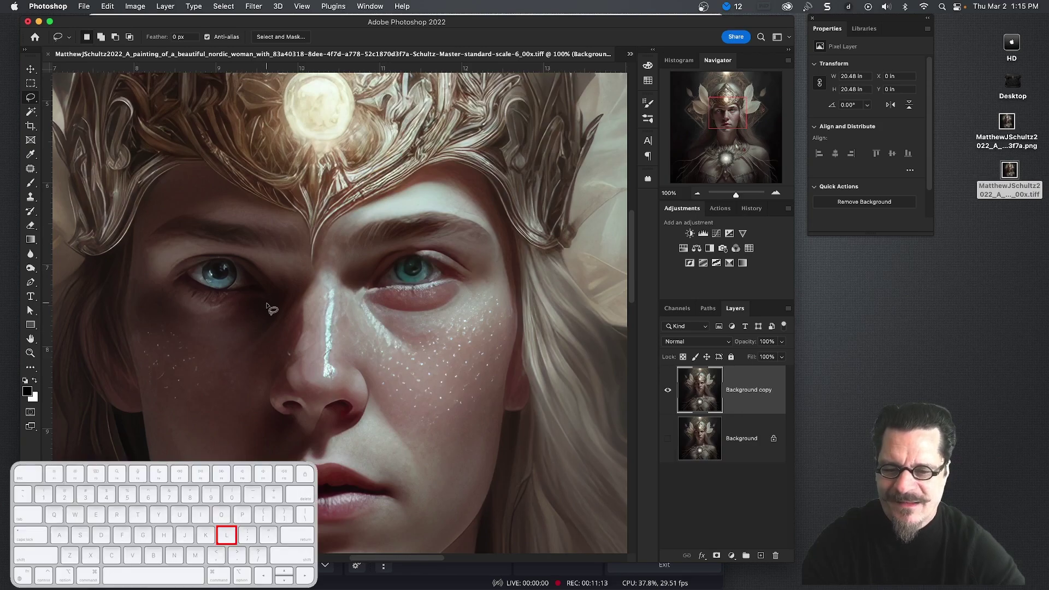
pyautogui.moveTo(267, 304)
pyautogui.mouseDown()
pyautogui.moveTo(286, 280)
pyautogui.moveTo(281, 259)
pyautogui.moveTo(245, 251)
pyautogui.moveTo(164, 247)
pyautogui.moveTo(144, 279)
pyautogui.moveTo(145, 300)
pyautogui.moveTo(188, 327)
pyautogui.moveTo(287, 313)
pyautogui.mouseUp()
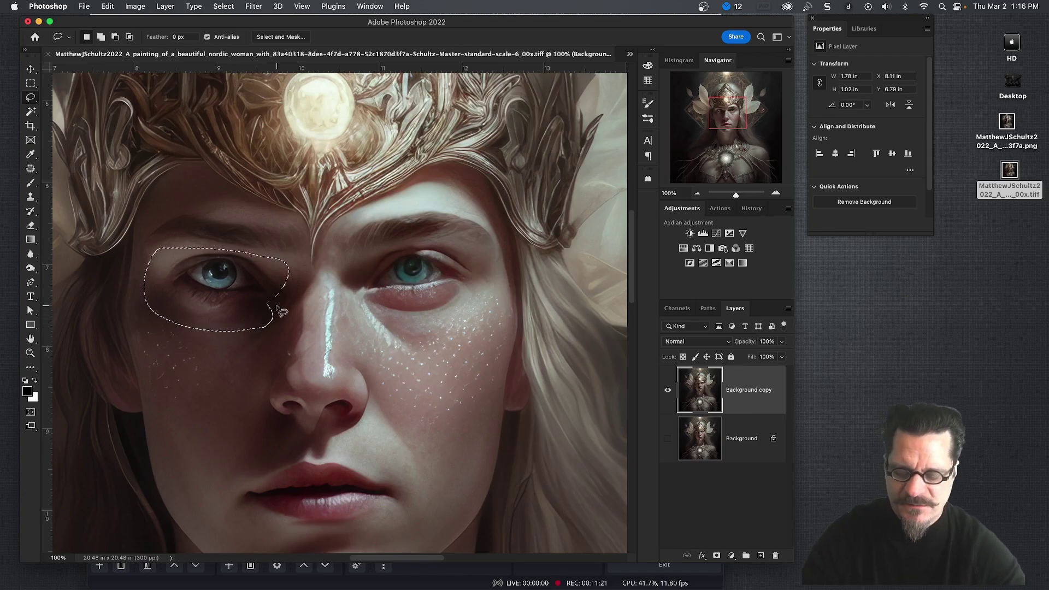
pyautogui.press('super+c')
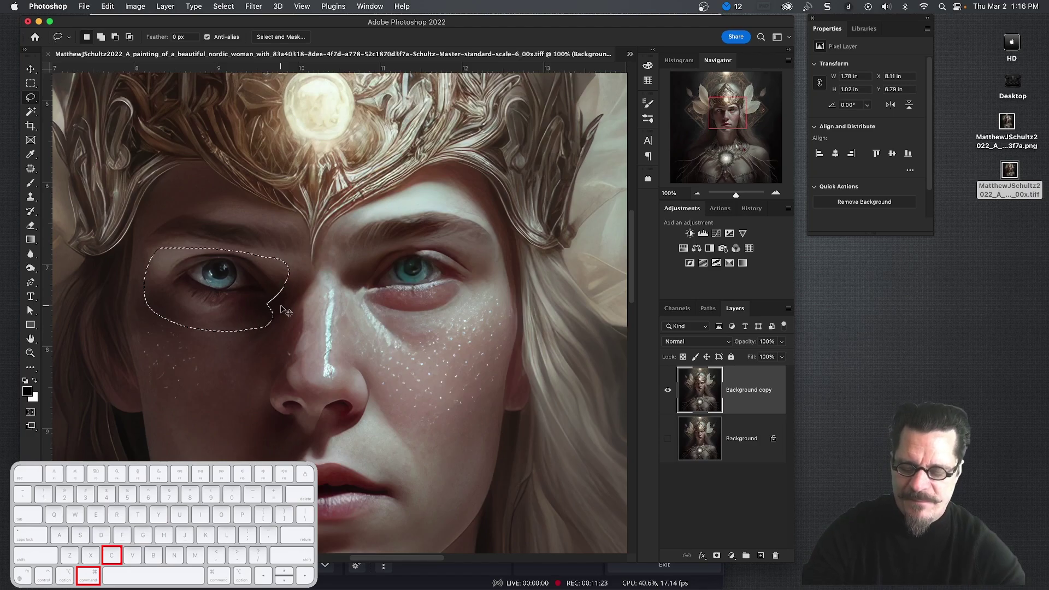
pyautogui.press('super+shift+v')
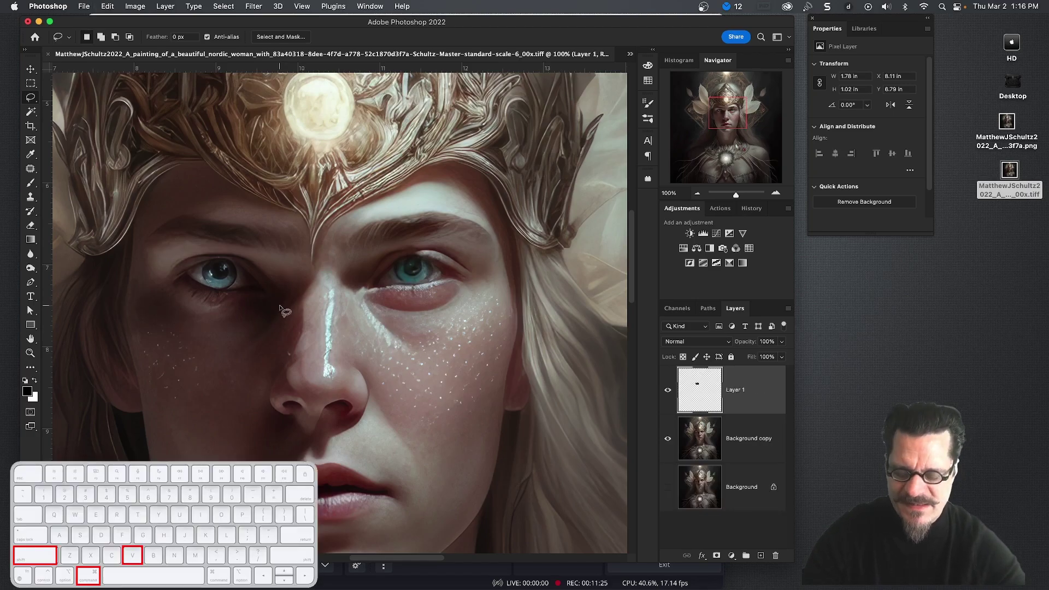
pyautogui.press('v')
pyautogui.moveTo(251, 283); pyautogui.dragTo(440, 294)
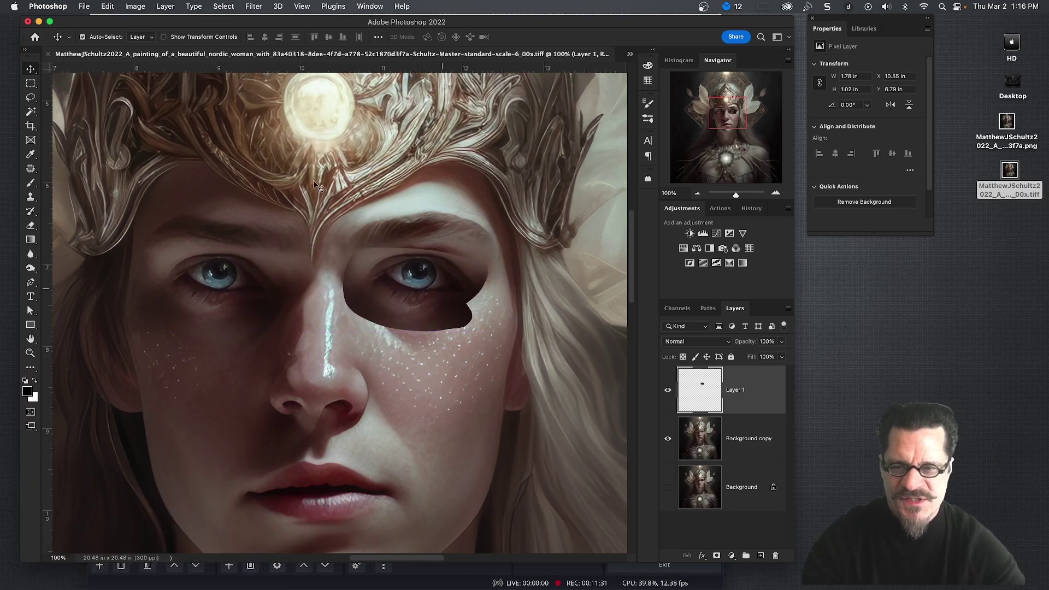
# Flip the Layer 1 eye patch horizontally and shift it slightly right.
pyautogui.click(135, 7)
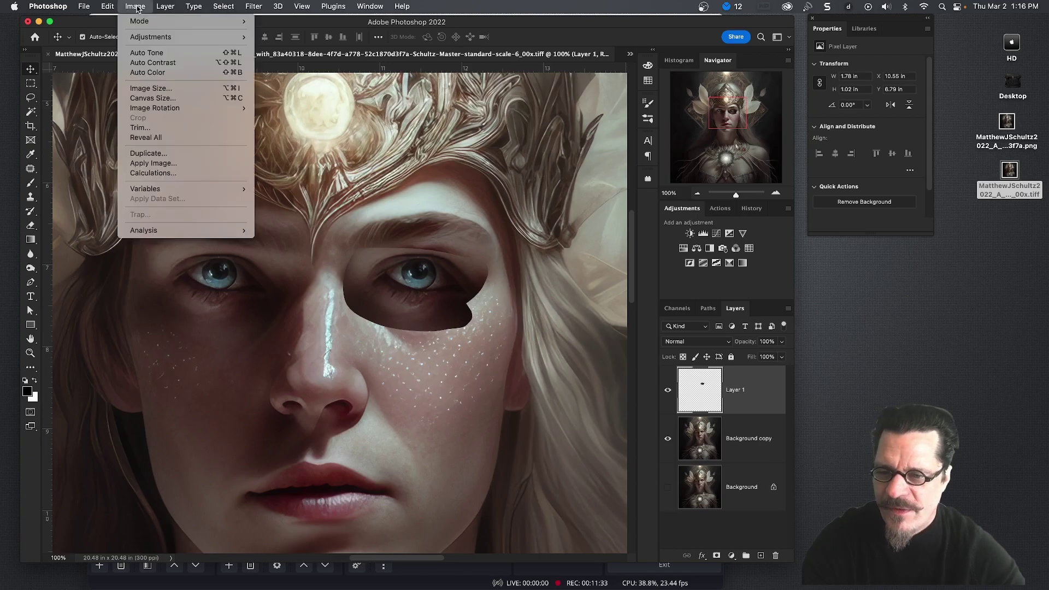
pyautogui.moveTo(107, 7)
pyautogui.moveTo(241, 247)
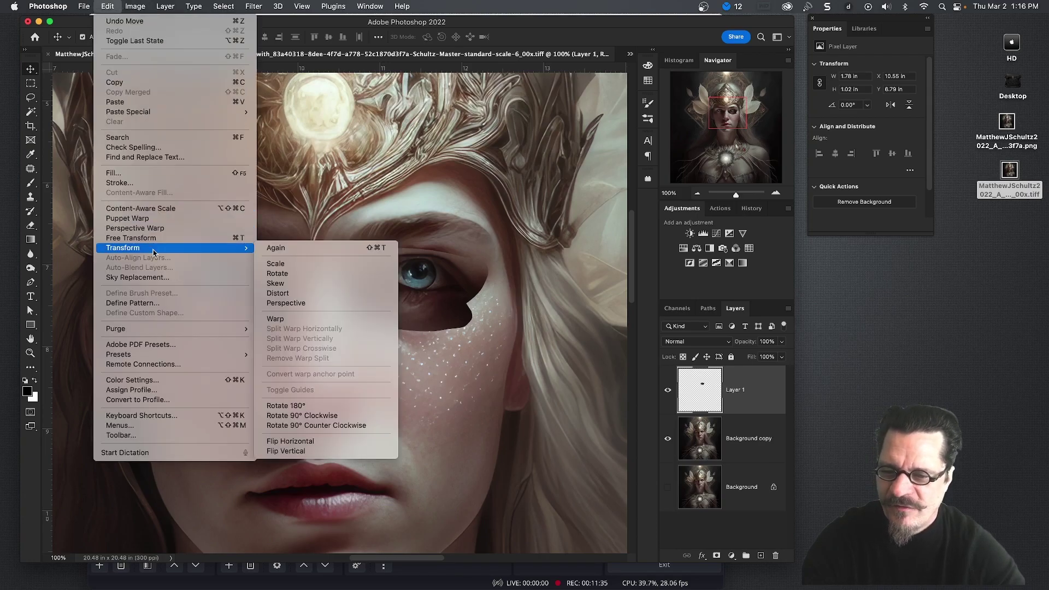
pyautogui.click(322, 448)
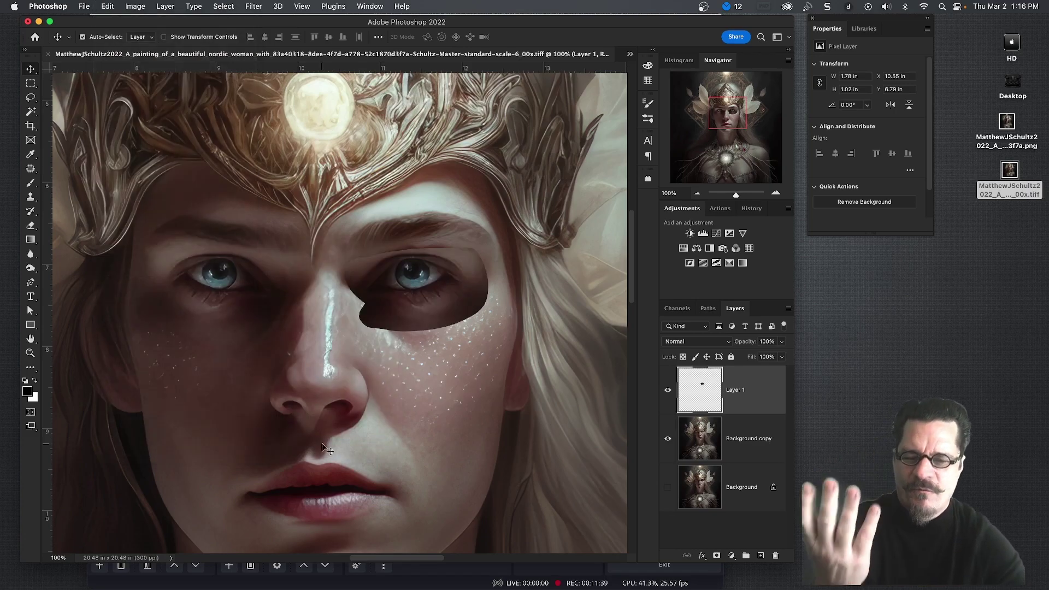
pyautogui.moveTo(435, 284); pyautogui.dragTo(445, 282)
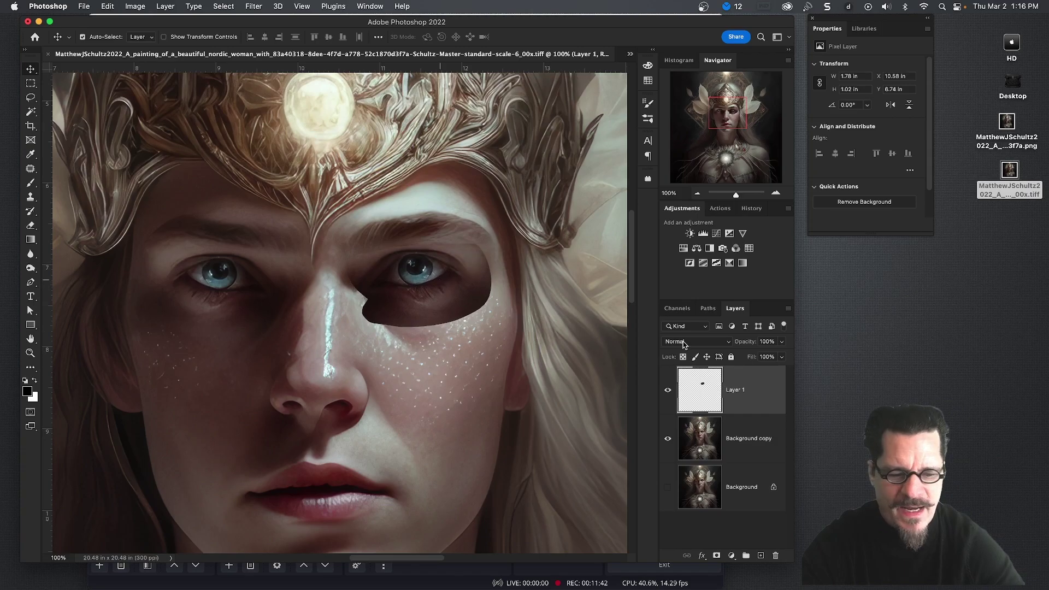
# Align the patch over the right eye at 54% opacity, then restore opacity to 100%.
pyautogui.click(781, 343)
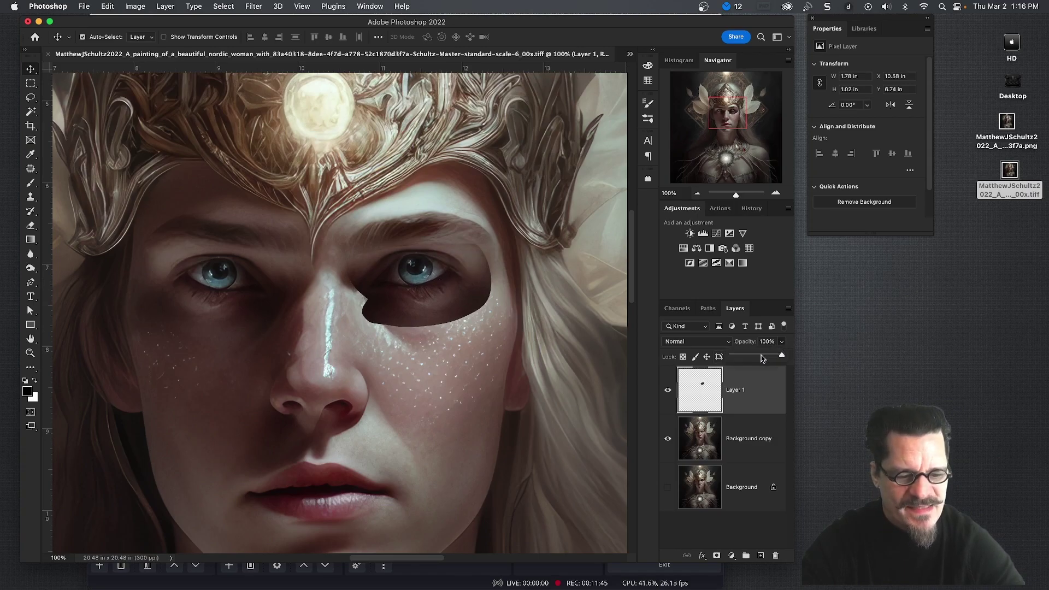
pyautogui.click(759, 356)
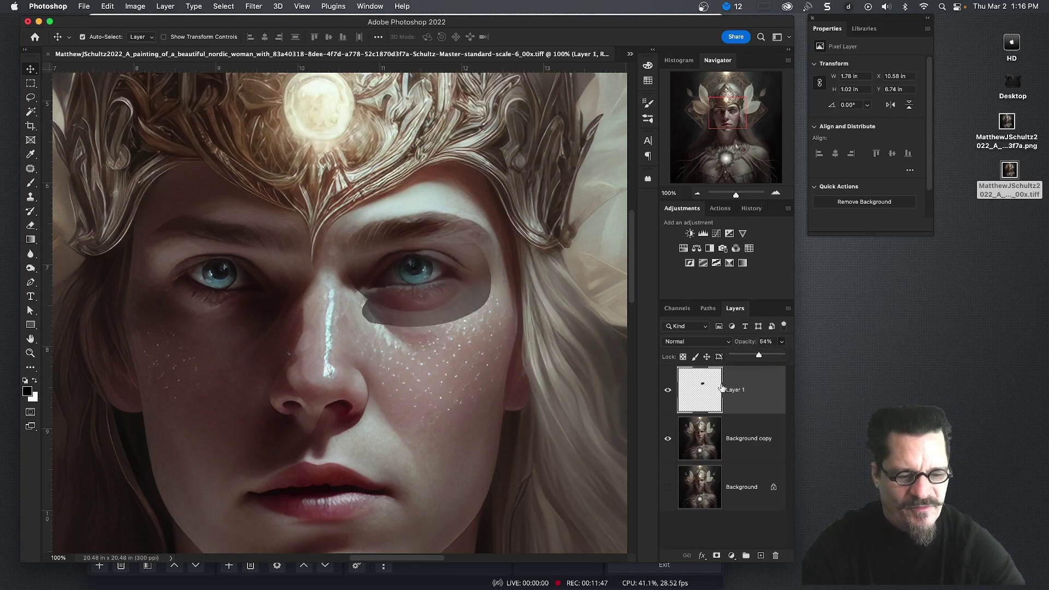
pyautogui.click(421, 277)
pyautogui.moveTo(421, 277); pyautogui.dragTo(417, 279)
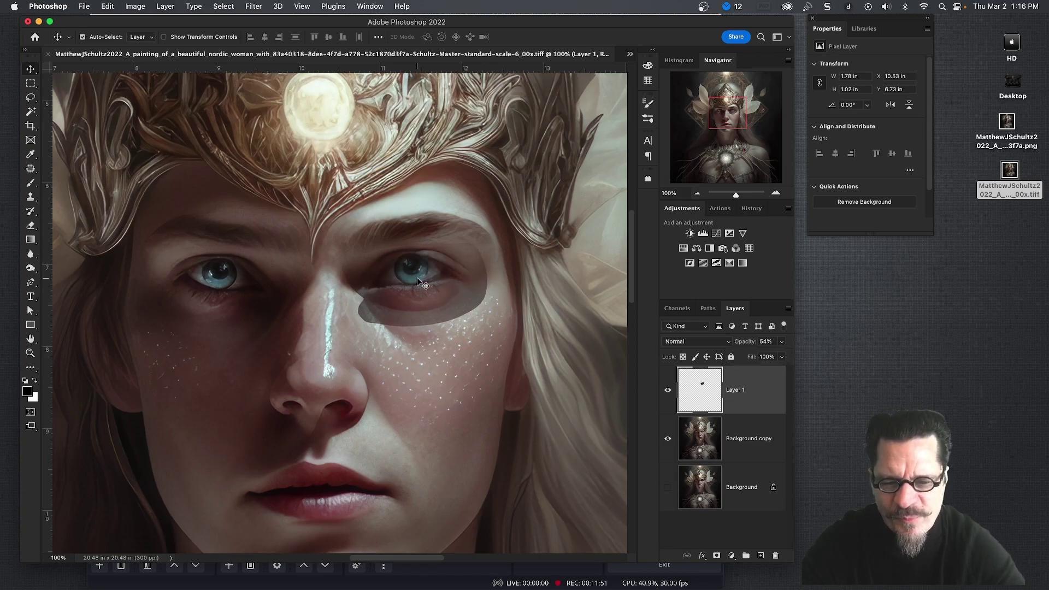
pyautogui.click(782, 342)
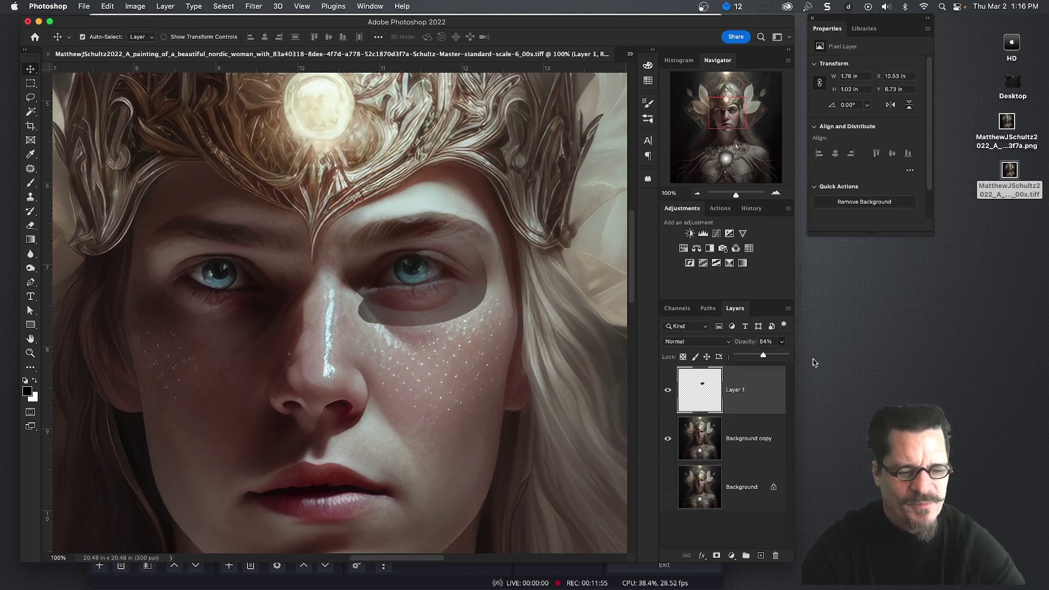
pyautogui.moveTo(785, 358); pyautogui.dragTo(797, 358)
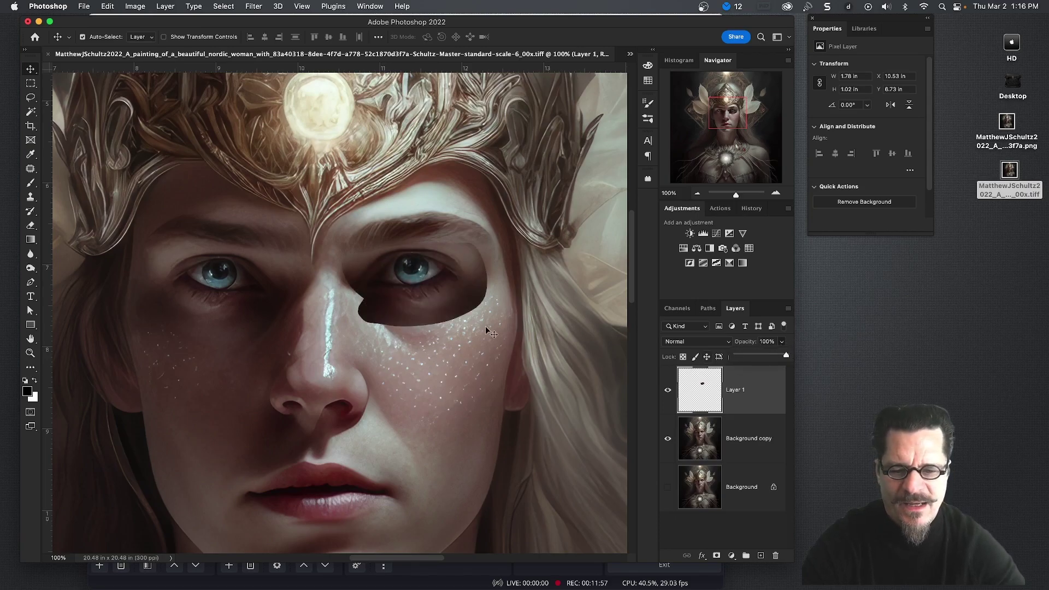
# Erase the dark patch's hard edges with a soft 51%-opacity eraser at about 150 px.
pyautogui.press('e')
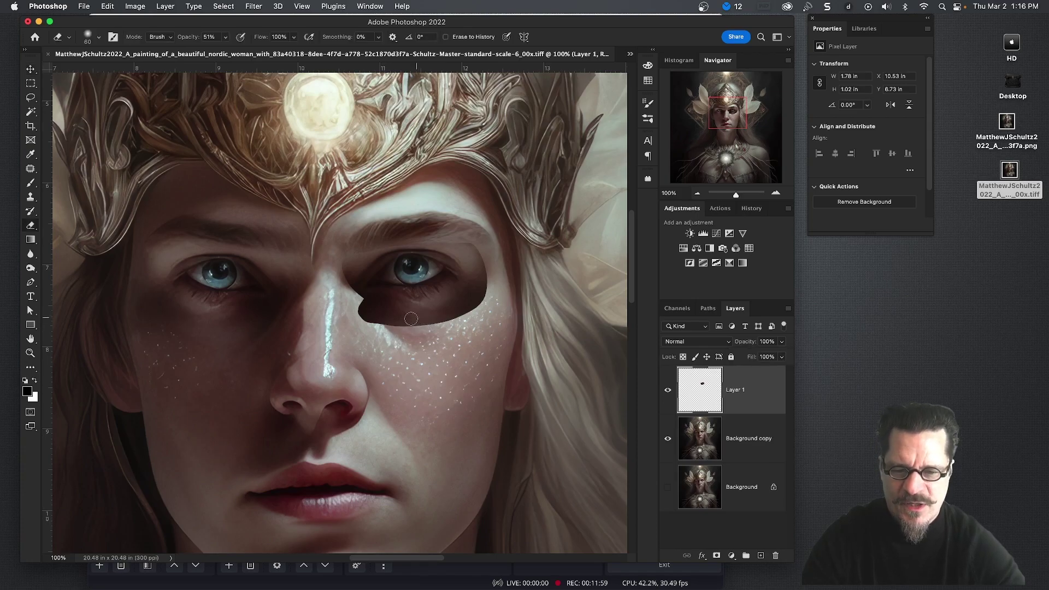
pyautogui.press('e')
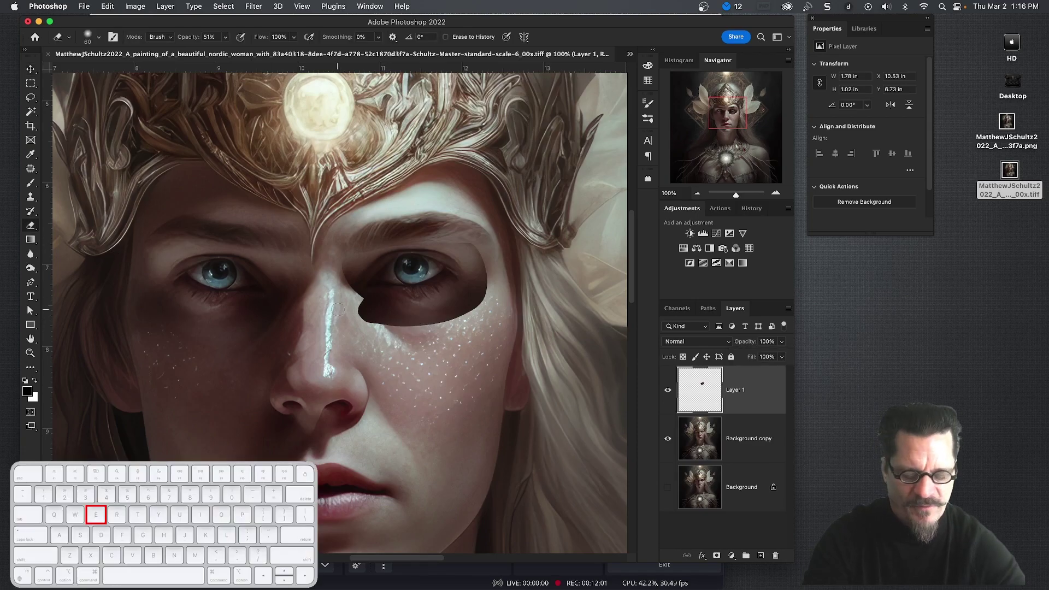
pyautogui.press(']')
pyautogui.press(']')
pyautogui.press(']')
pyautogui.press(']')
pyautogui.press(']')
pyautogui.press(']')
pyautogui.press(']')
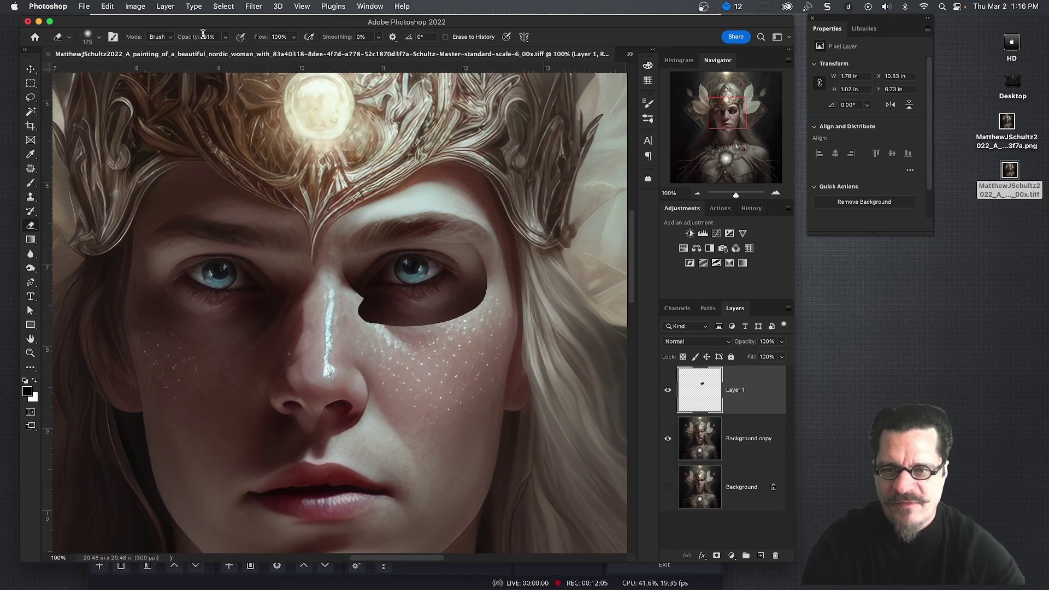
pyautogui.moveTo(358, 292)
pyautogui.mouseDown()
pyautogui.moveTo(370, 329)
pyautogui.moveTo(391, 339)
pyautogui.moveTo(356, 310)
pyautogui.moveTo(389, 339)
pyautogui.moveTo(422, 340)
pyautogui.moveTo(442, 328)
pyautogui.moveTo(386, 332)
pyautogui.moveTo(353, 324)
pyautogui.moveTo(396, 327)
pyautogui.moveTo(348, 317)
pyautogui.moveTo(459, 325)
pyautogui.moveTo(487, 306)
pyautogui.moveTo(498, 276)
pyautogui.moveTo(459, 319)
pyautogui.moveTo(435, 321)
pyautogui.moveTo(475, 300)
pyautogui.moveTo(425, 320)
pyautogui.moveTo(476, 311)
pyautogui.moveTo(459, 325)
pyautogui.moveTo(420, 332)
pyautogui.moveTo(386, 330)
pyautogui.moveTo(349, 289)
pyautogui.mouseUp()
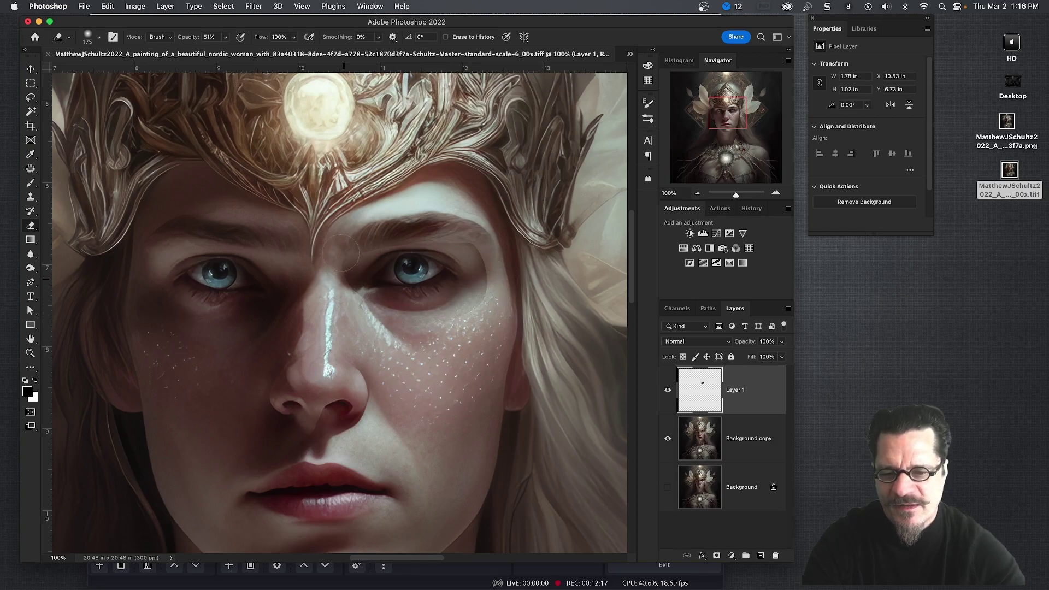
pyautogui.moveTo(340, 252)
pyautogui.mouseDown()
pyautogui.moveTo(355, 276)
pyautogui.moveTo(340, 272)
pyautogui.moveTo(368, 237)
pyautogui.mouseUp()
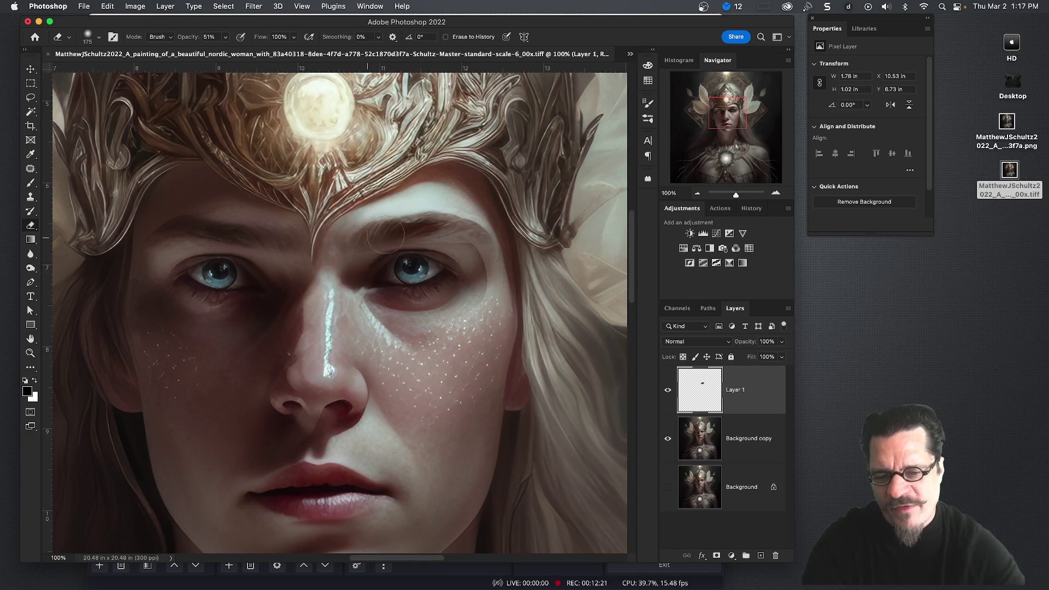
pyautogui.press('[')
pyautogui.press('[')
pyautogui.press('[')
pyautogui.press('[')
pyautogui.press('[')
pyautogui.press('[')
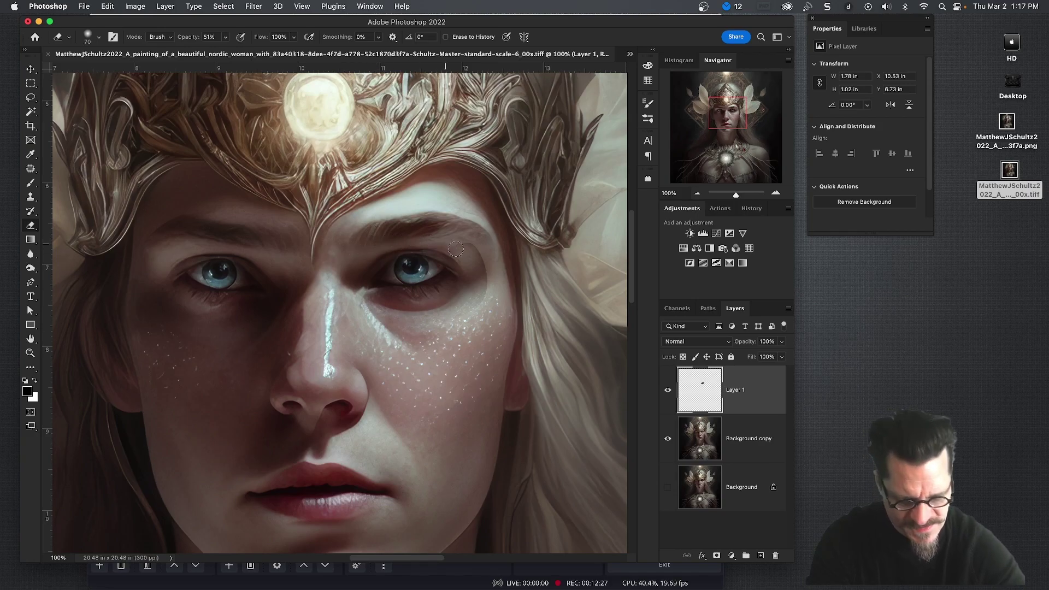
pyautogui.press(']')
pyautogui.press(']')
pyautogui.press(']')
pyautogui.press(']')
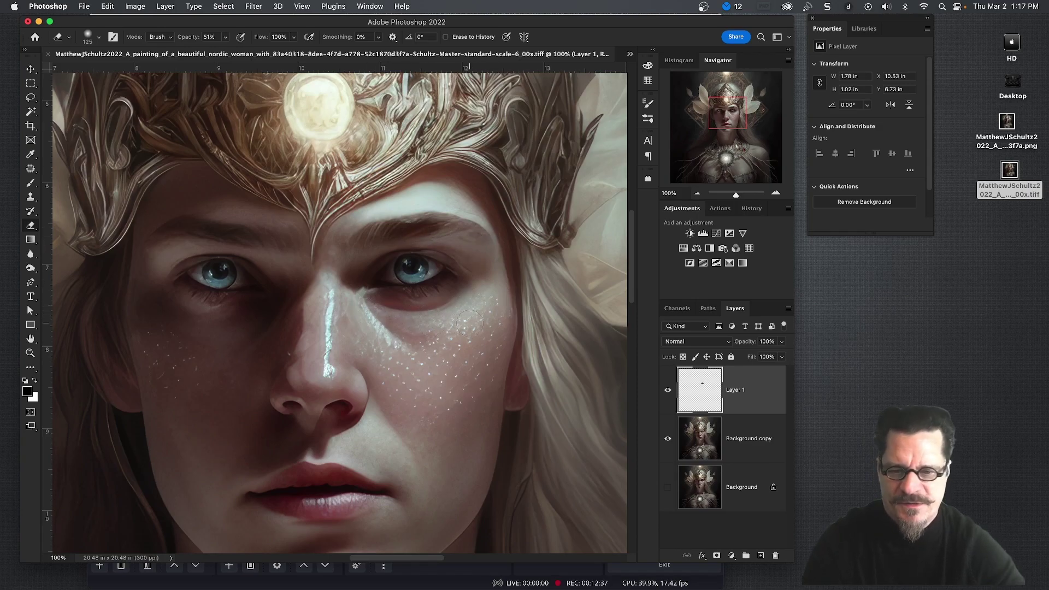
# Zoom out and toggle the eye-shadow layer off and on to compare the blend.
pyautogui.press('v')
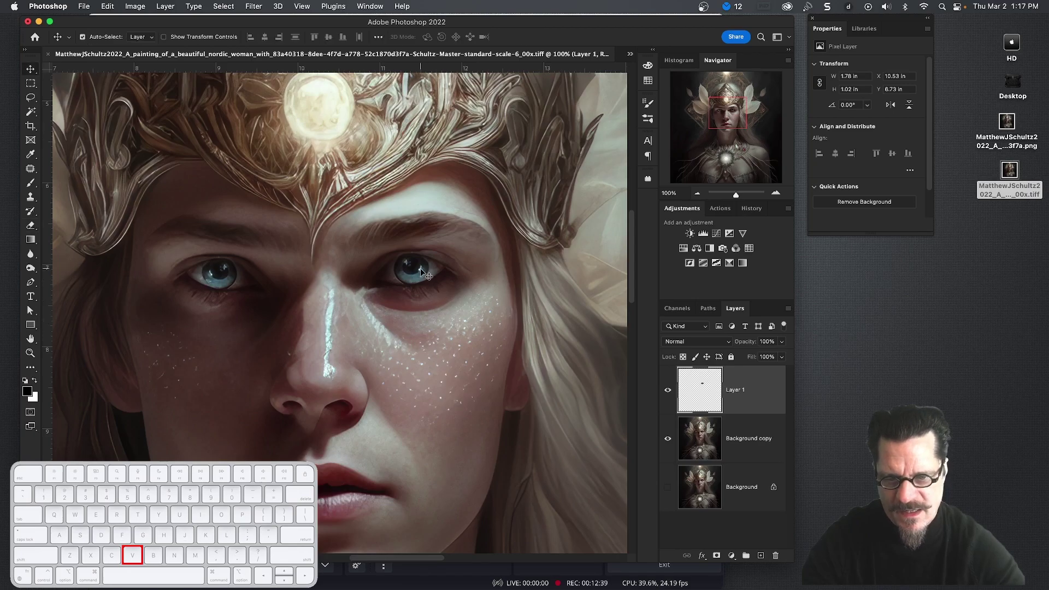
pyautogui.moveTo(420, 267); pyautogui.dragTo(421, 269)
pyautogui.press('super+z')
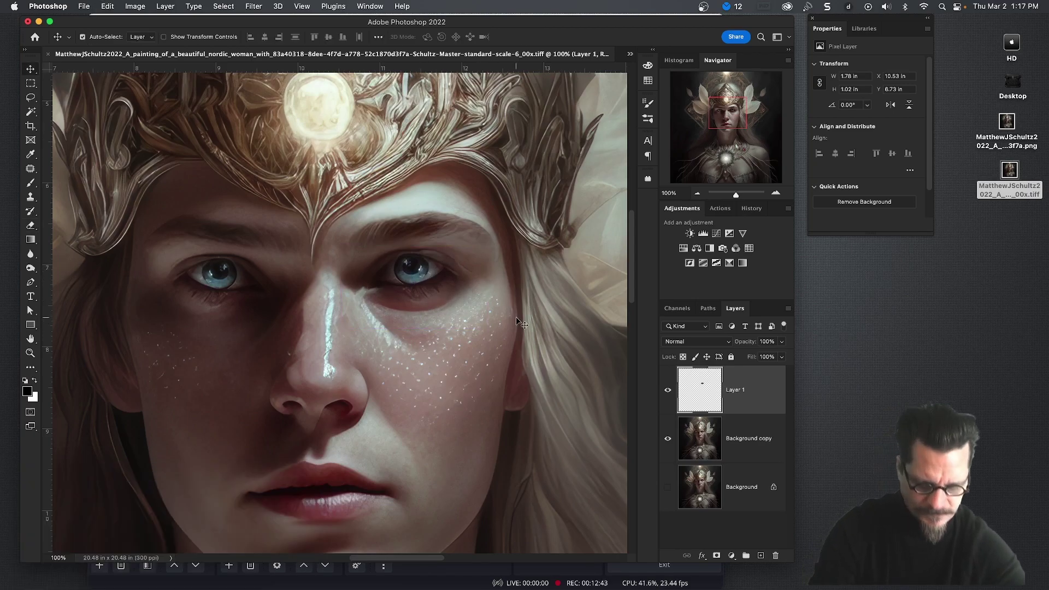
pyautogui.press('super+minus')
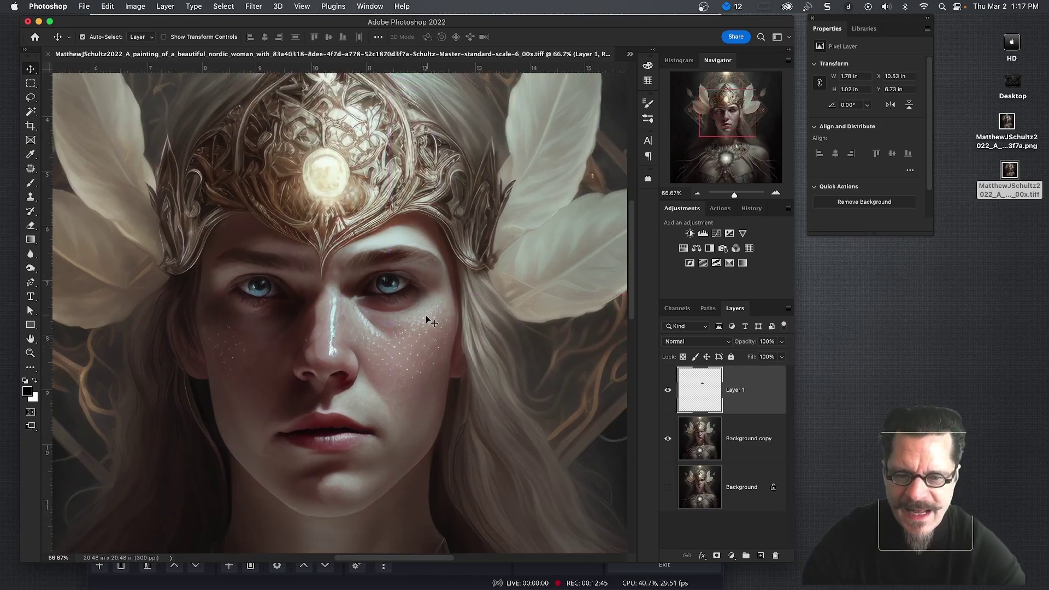
pyautogui.click(668, 391)
pyautogui.click(667, 391)
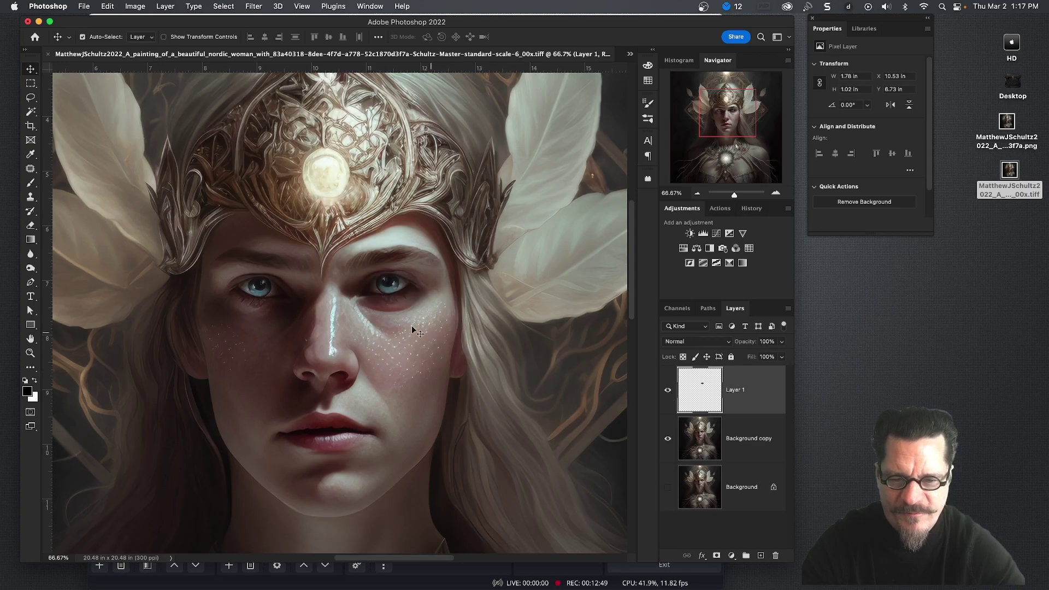
# Add a Brightness/Contrast layer clipped to Layer 1 with Brightness 58 and Contrast 0.
pyautogui.click(689, 235)
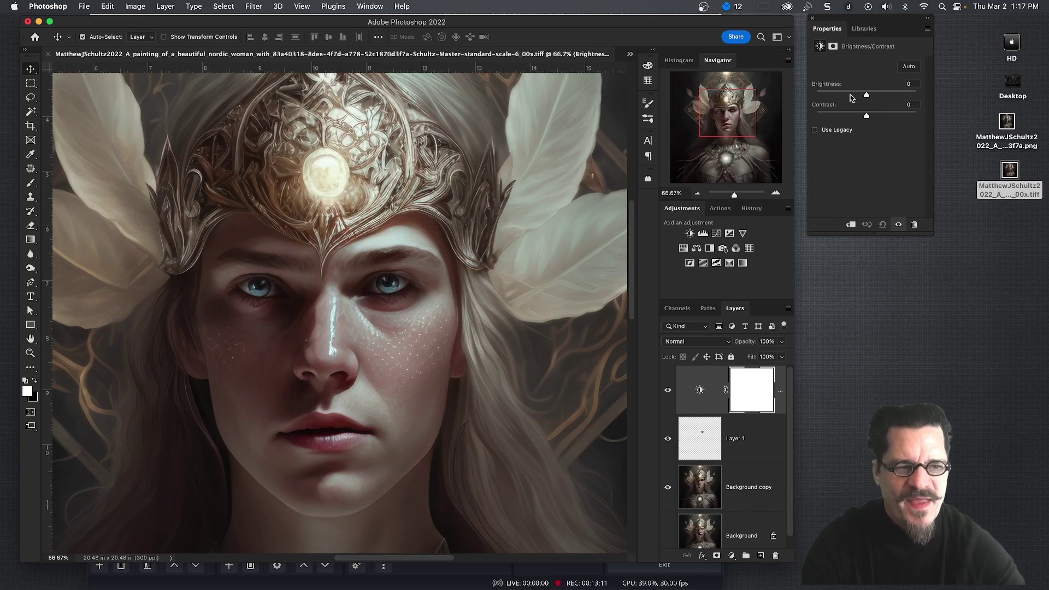
pyautogui.moveTo(862, 18); pyautogui.dragTo(561, 81)
pyautogui.click(537, 159)
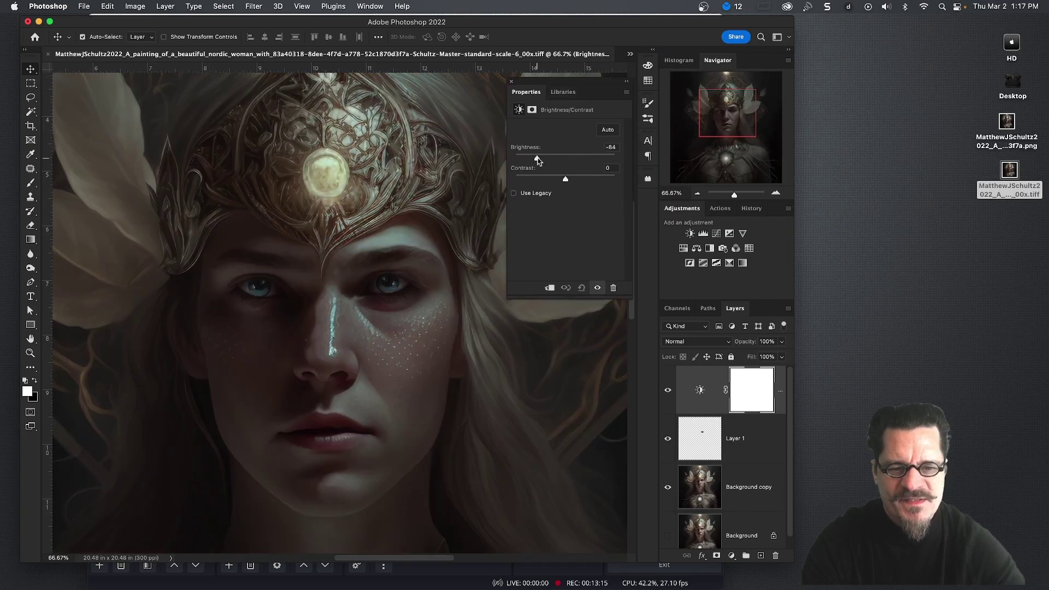
pyautogui.click(567, 159)
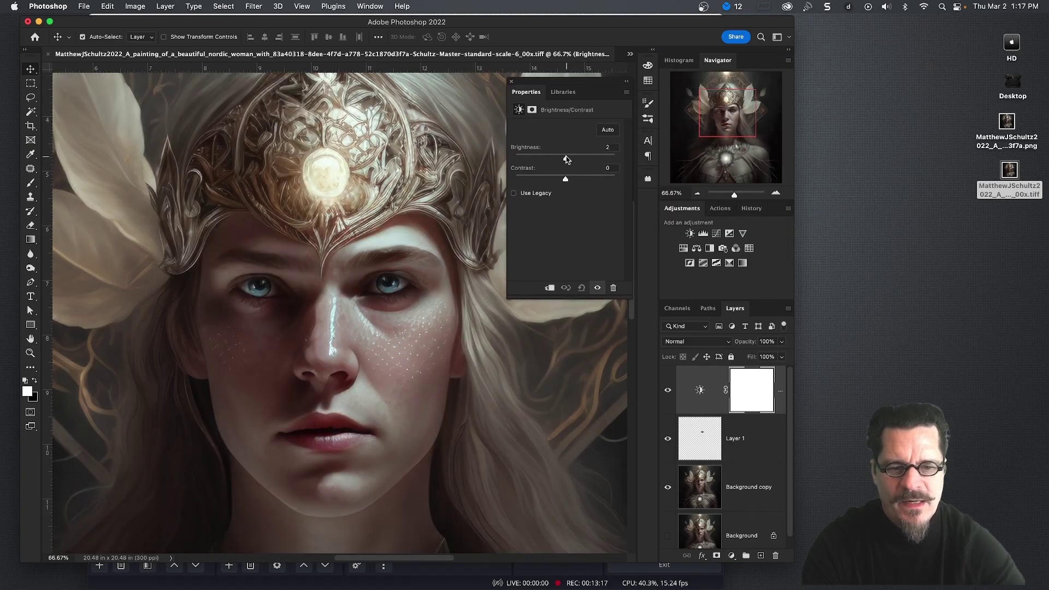
pyautogui.click(549, 289)
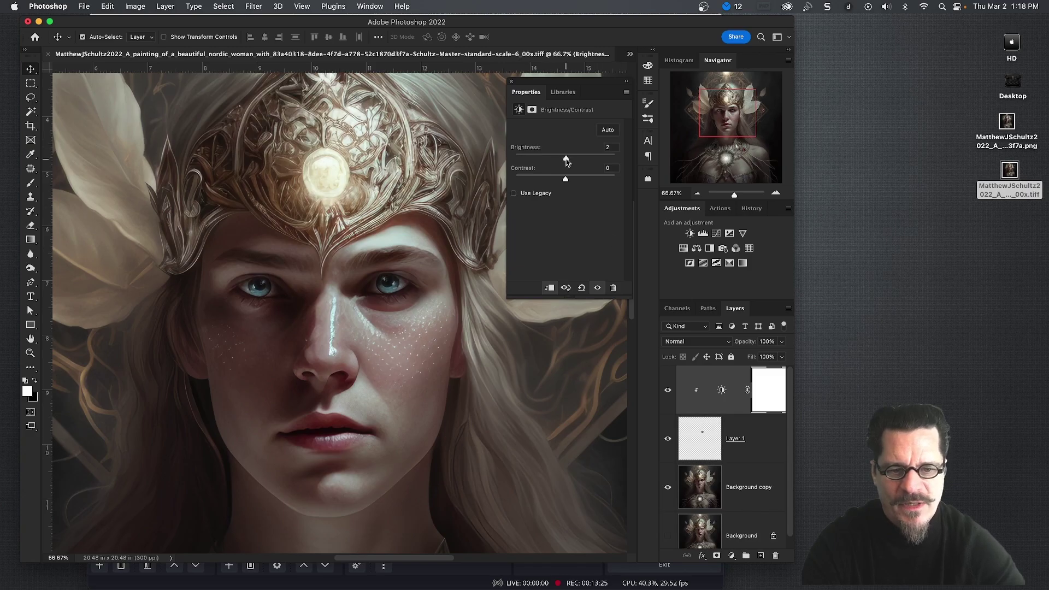
pyautogui.moveTo(566, 161); pyautogui.dragTo(589, 162)
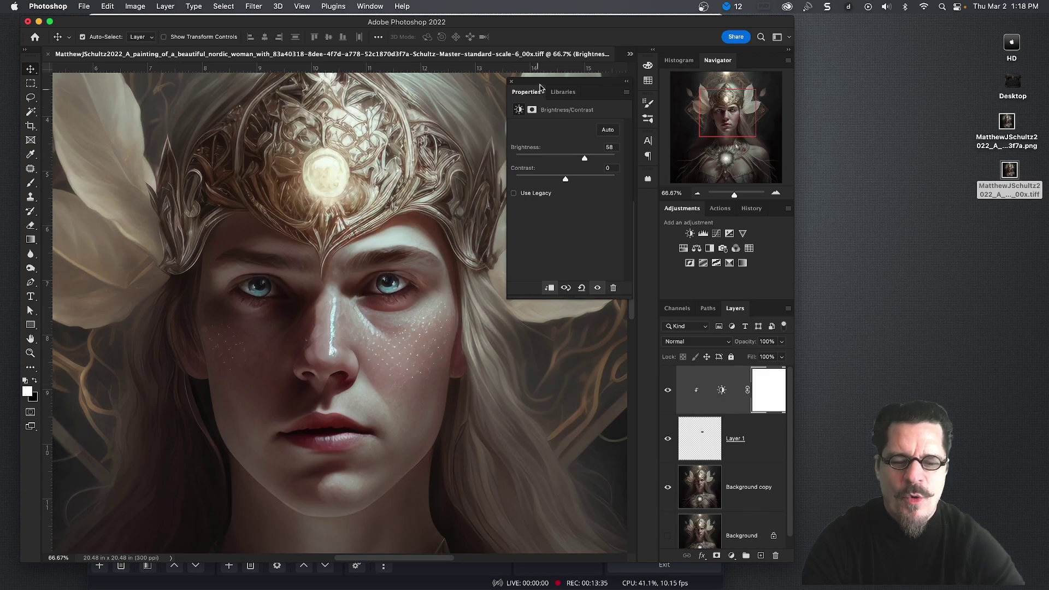
pyautogui.moveTo(542, 86); pyautogui.dragTo(837, 23)
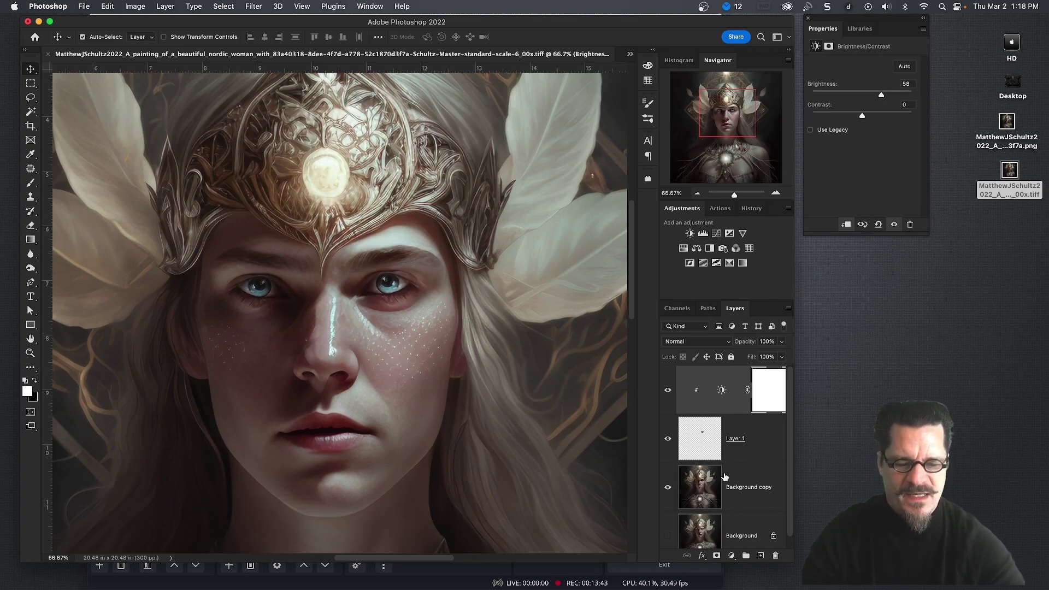
# Group the retouch layers above Background into Group 1.
pyautogui.click(737, 497)
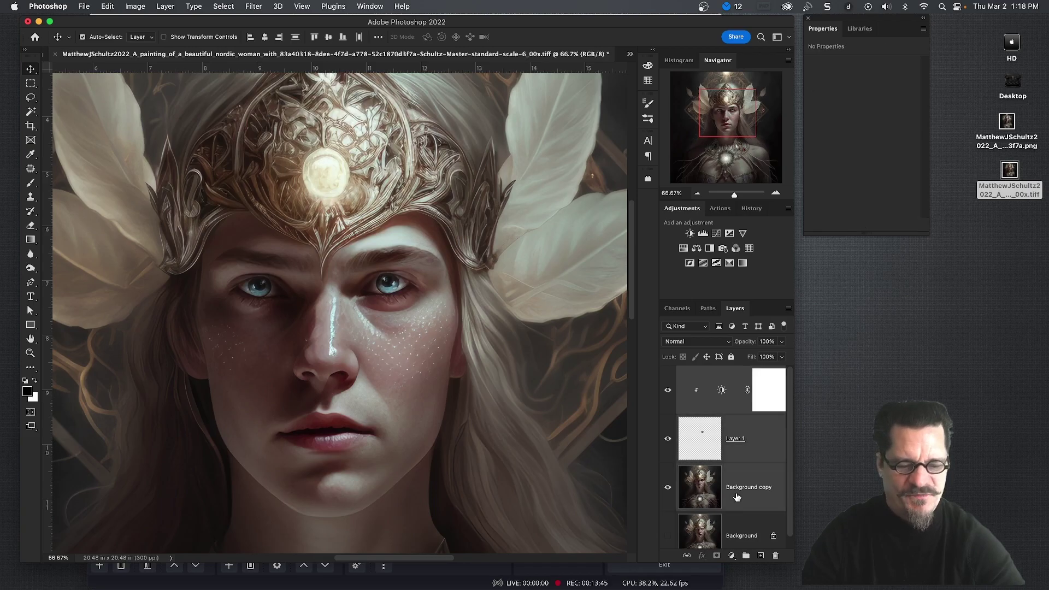
pyautogui.click(788, 310)
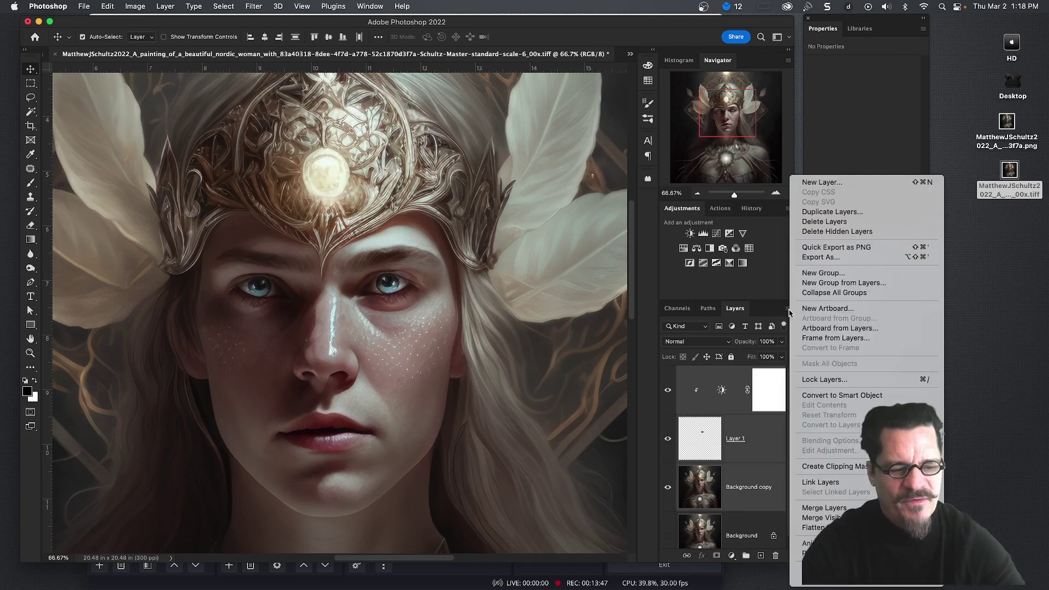
pyautogui.click(803, 284)
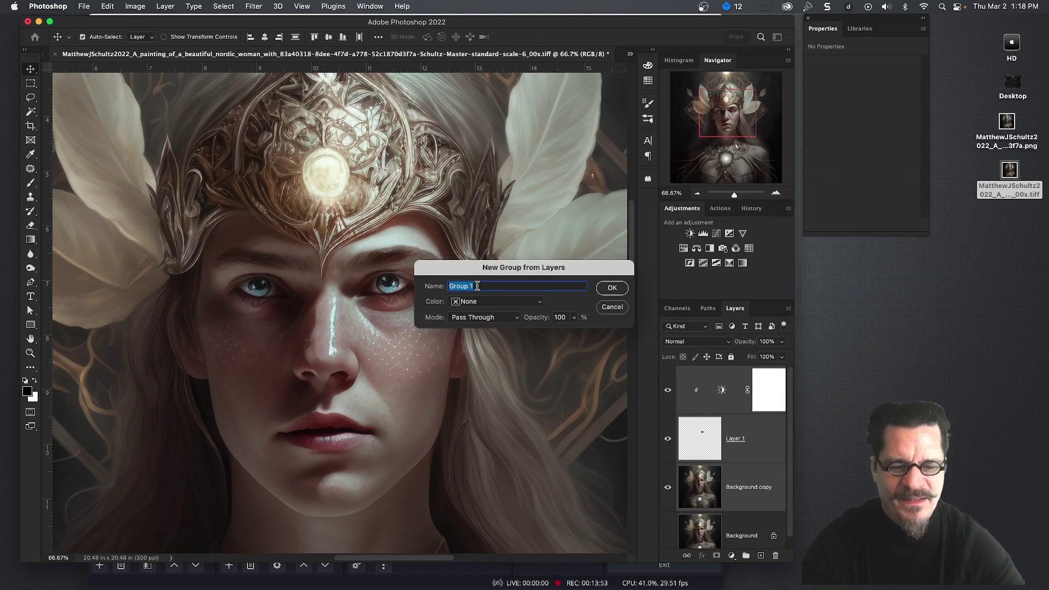
pyautogui.click(608, 289)
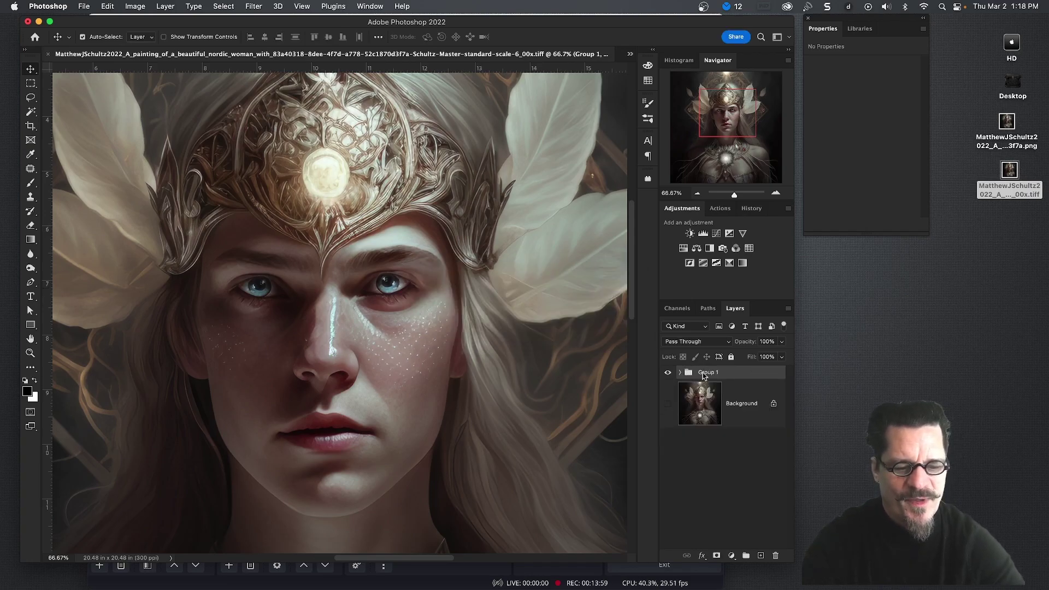
# Duplicate Group 1 and merge the Group 1 copy into a single layer.
pyautogui.rightClick(704, 376)
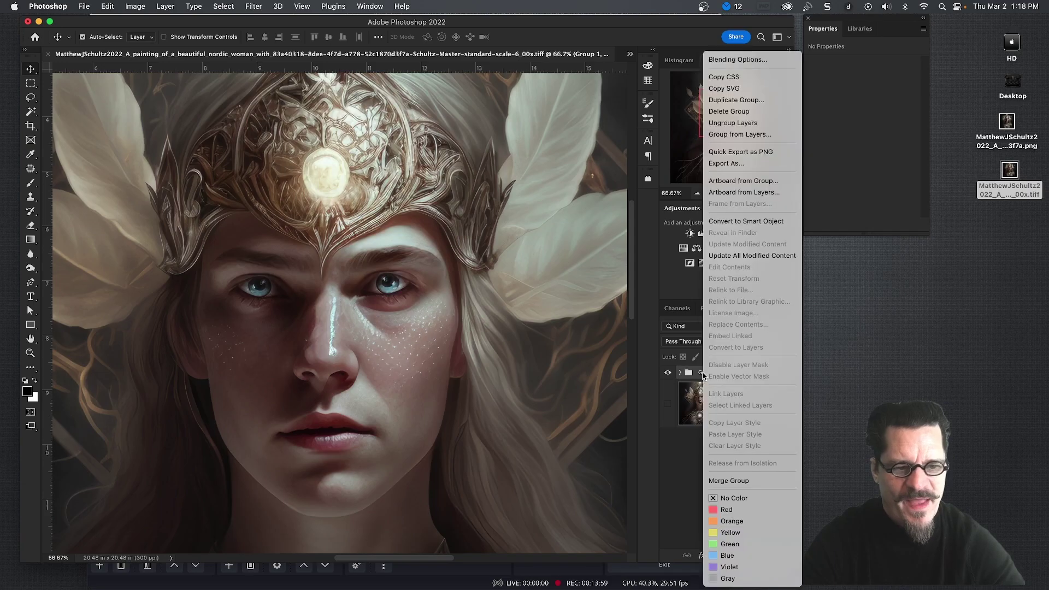
pyautogui.click(735, 100)
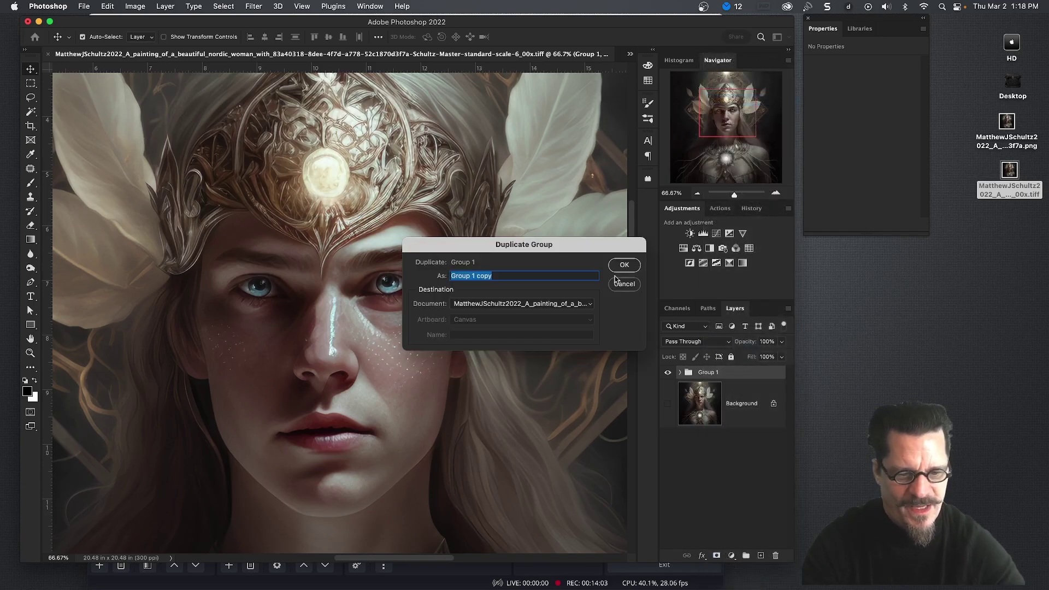
pyautogui.click(622, 265)
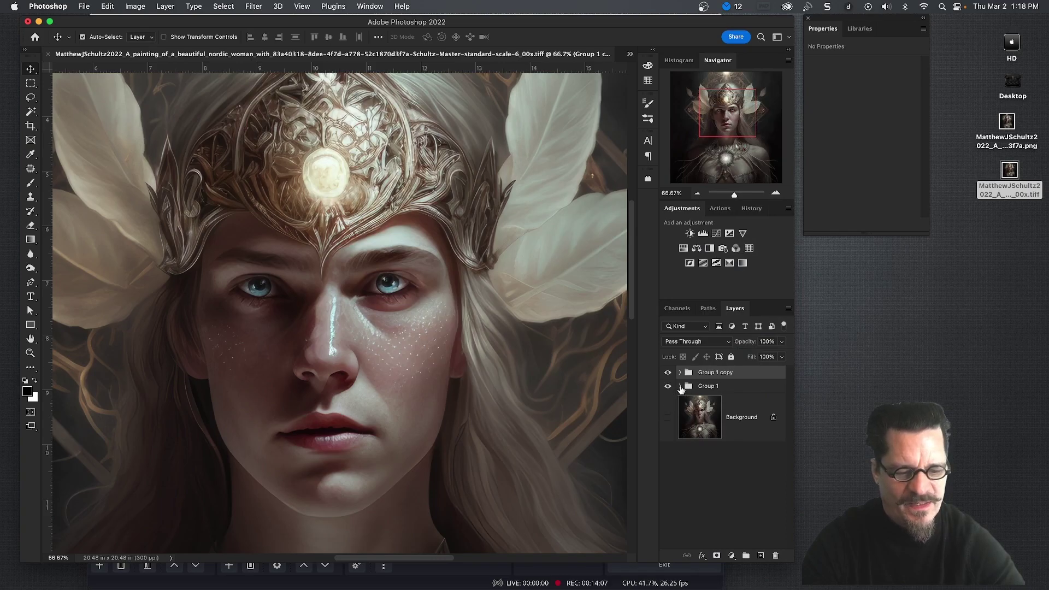
pyautogui.click(681, 386)
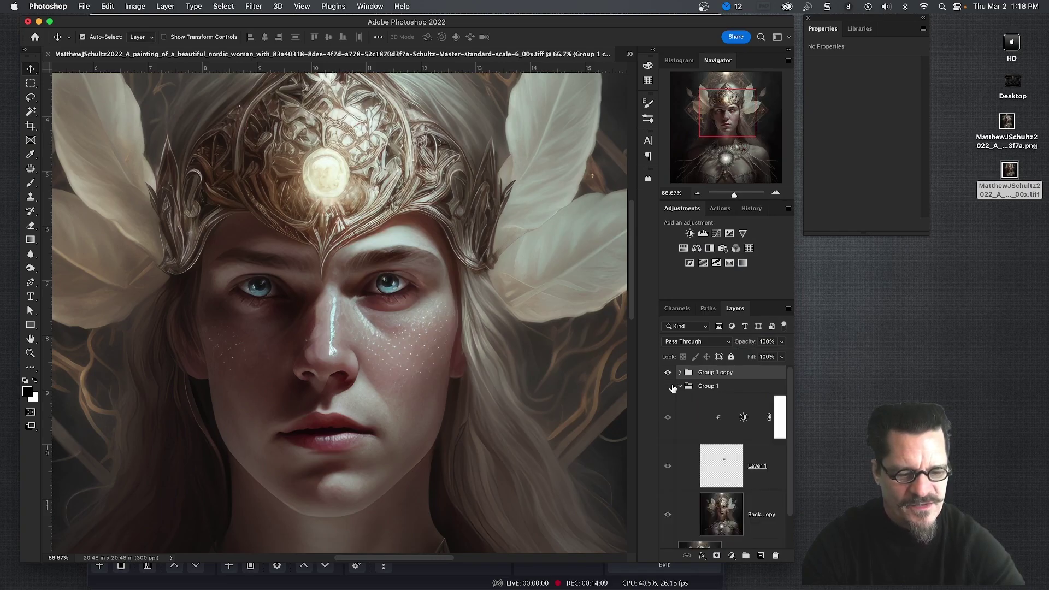
pyautogui.click(681, 386)
pyautogui.rightClick(719, 376)
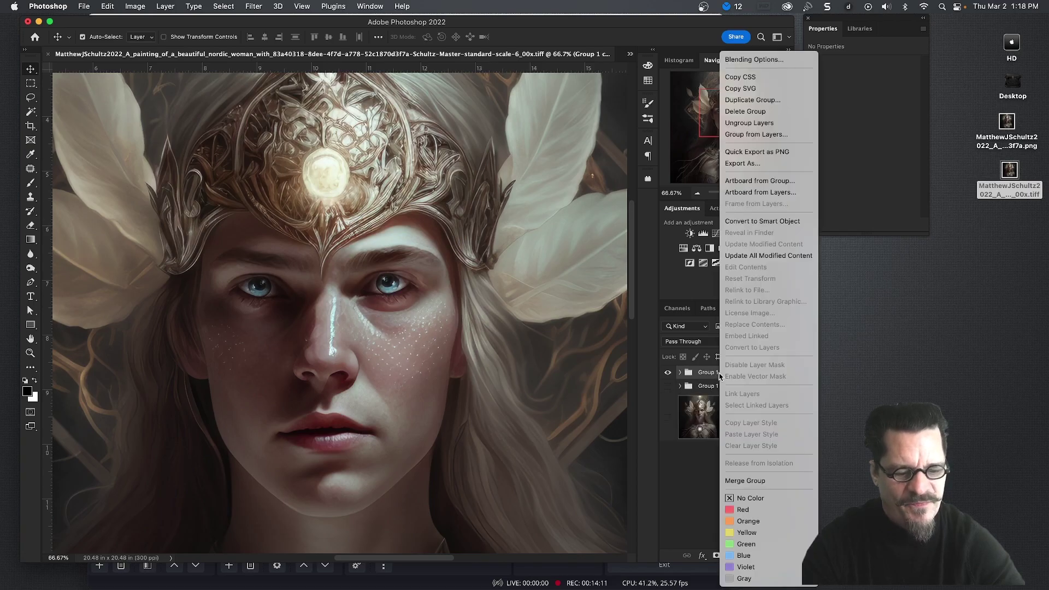
pyautogui.click(744, 480)
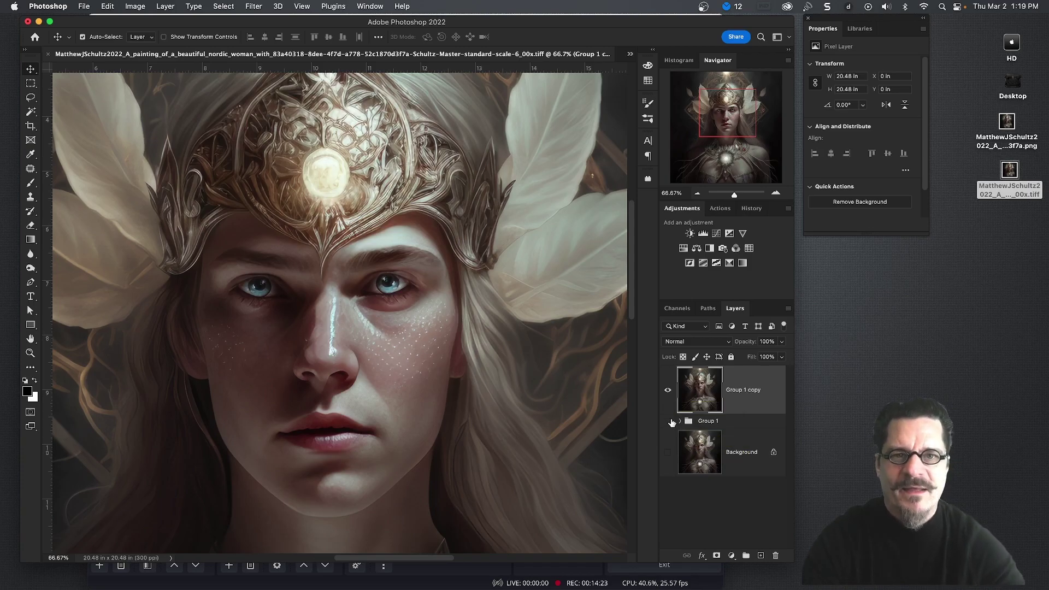
# Convert the merged Group 1 copy to a smart object and open the Camera Raw Filter.
pyautogui.rightClick(728, 395)
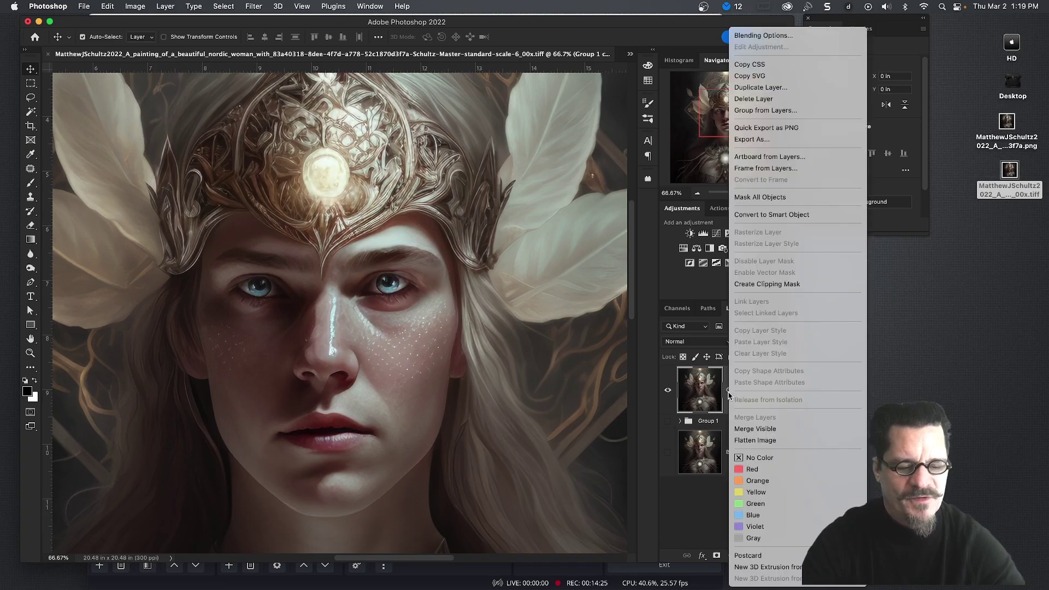
pyautogui.click(765, 214)
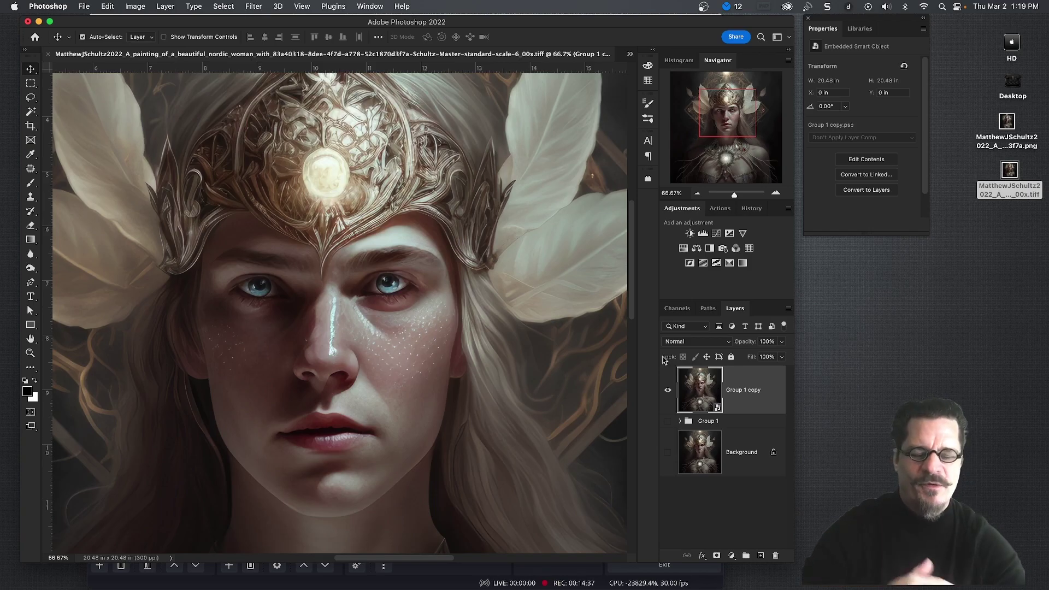
pyautogui.click(255, 7)
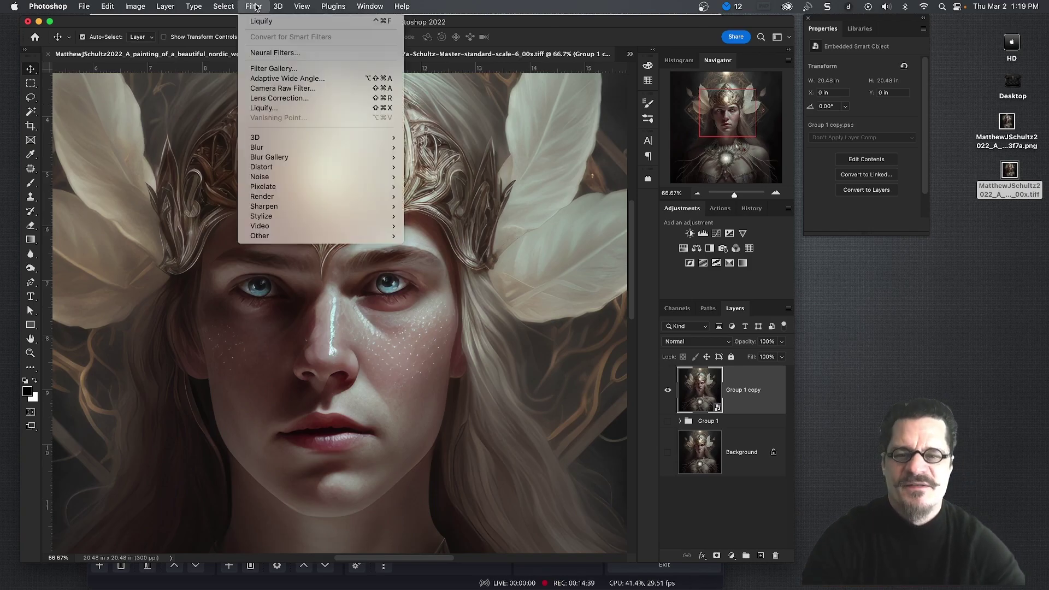
pyautogui.click(276, 89)
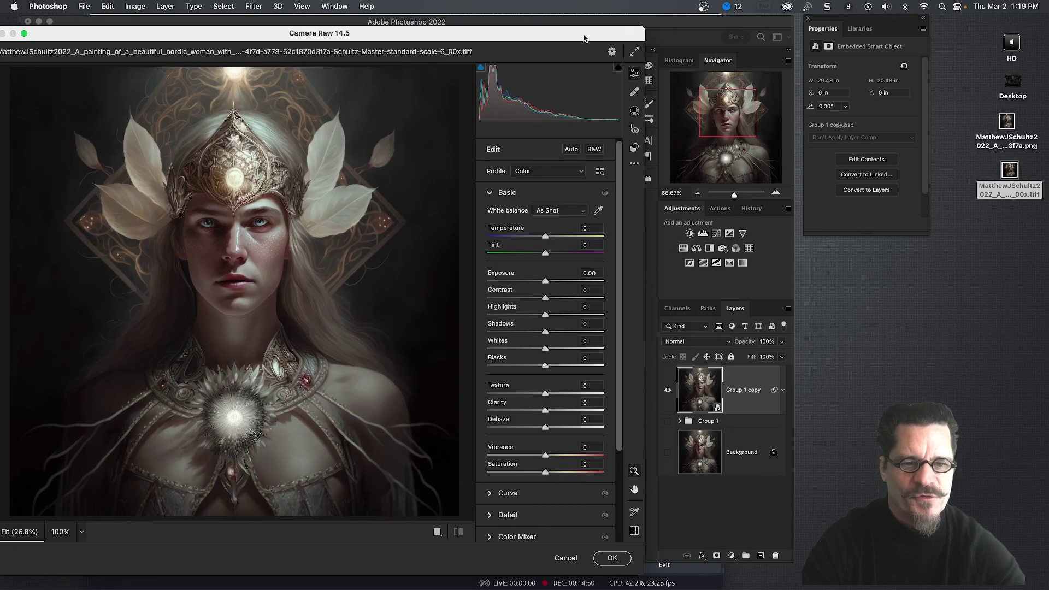
# Set Camera Raw Blacks to -34 and Contrast to +1.
pyautogui.moveTo(583, 39); pyautogui.dragTo(669, 27)
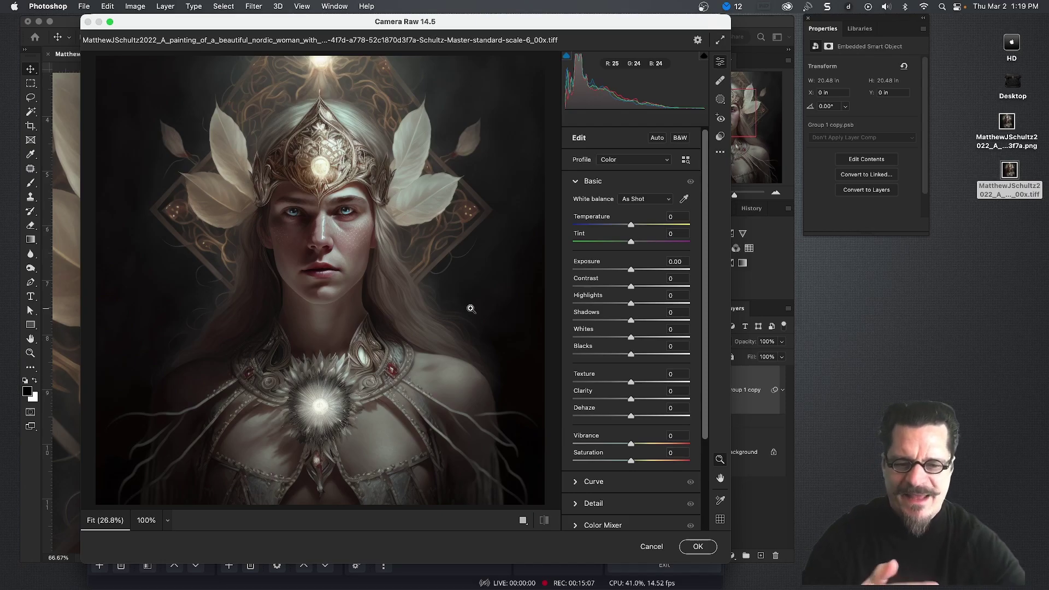
pyautogui.moveTo(632, 355); pyautogui.dragTo(612, 356)
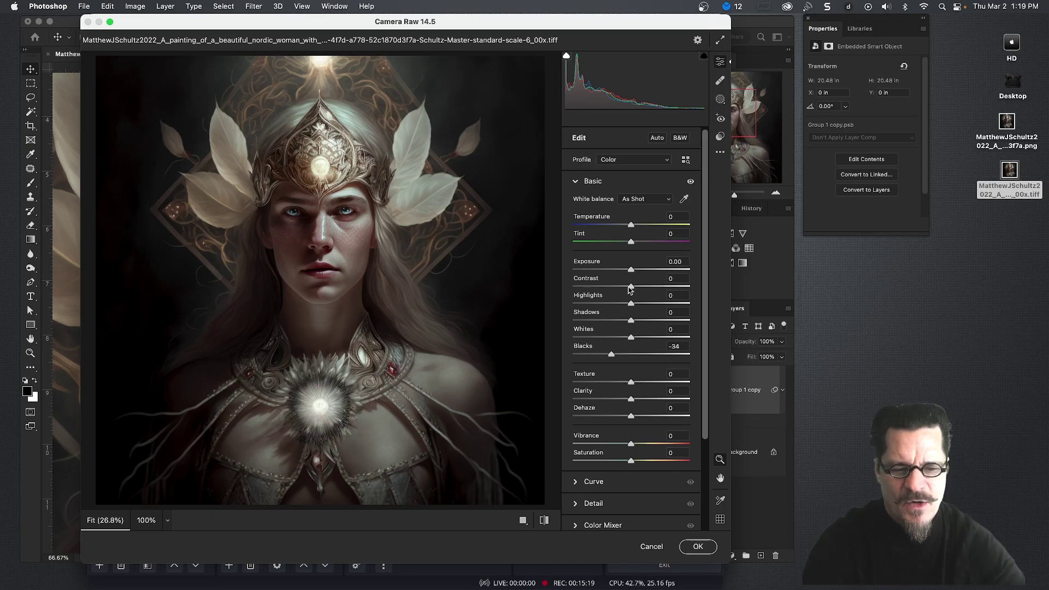
pyautogui.moveTo(630, 287)
pyautogui.mouseDown()
pyautogui.moveTo(660, 287)
pyautogui.moveTo(591, 287)
pyautogui.moveTo(630, 293)
pyautogui.mouseUp()
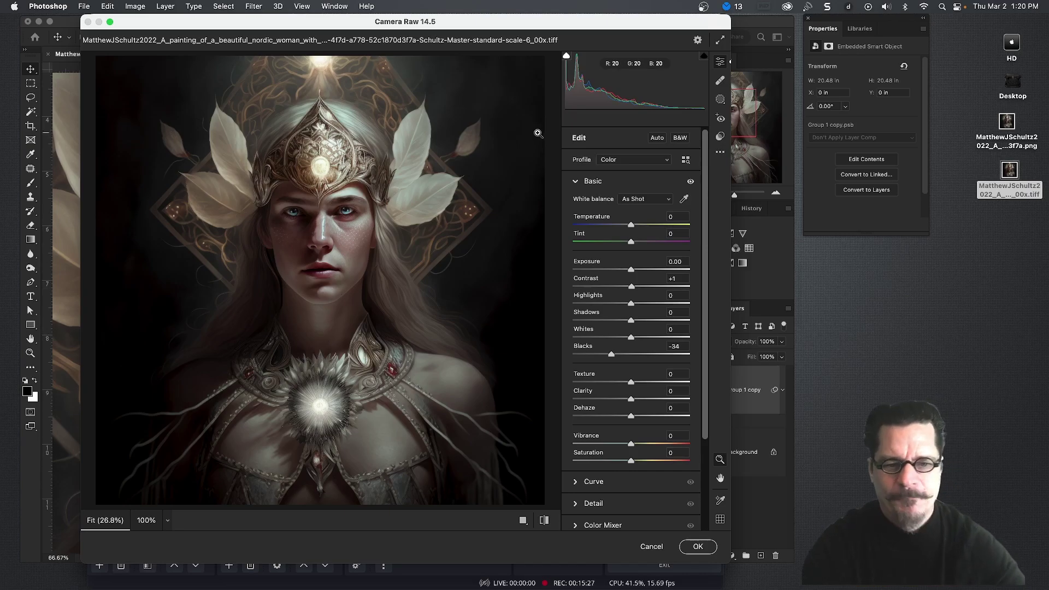
# Paint a smaller-brush Mask 1 over the face, both shoulders and the chest.
pyautogui.click(720, 101)
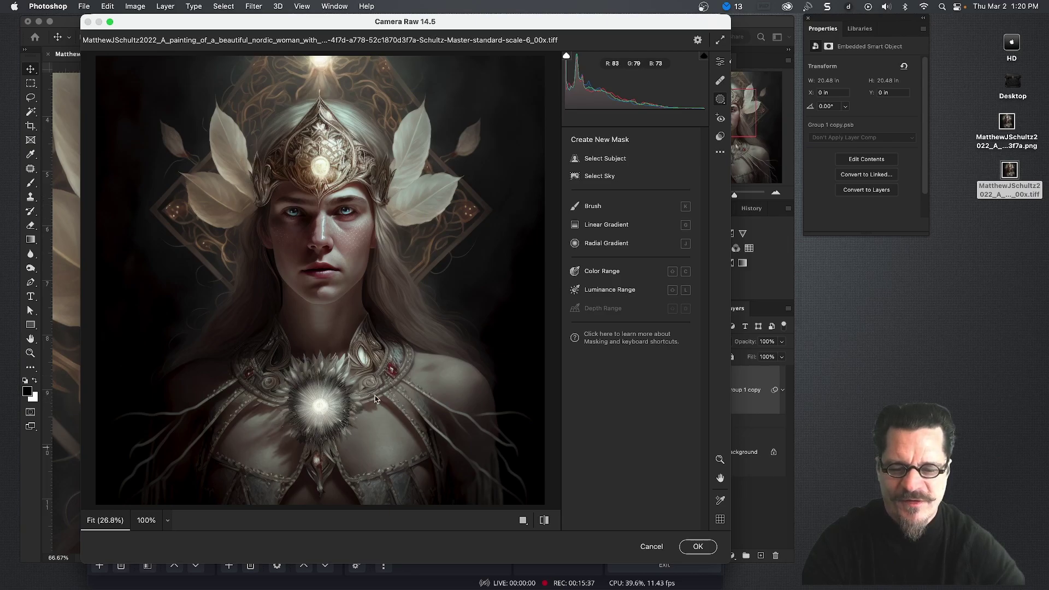
pyautogui.click(597, 208)
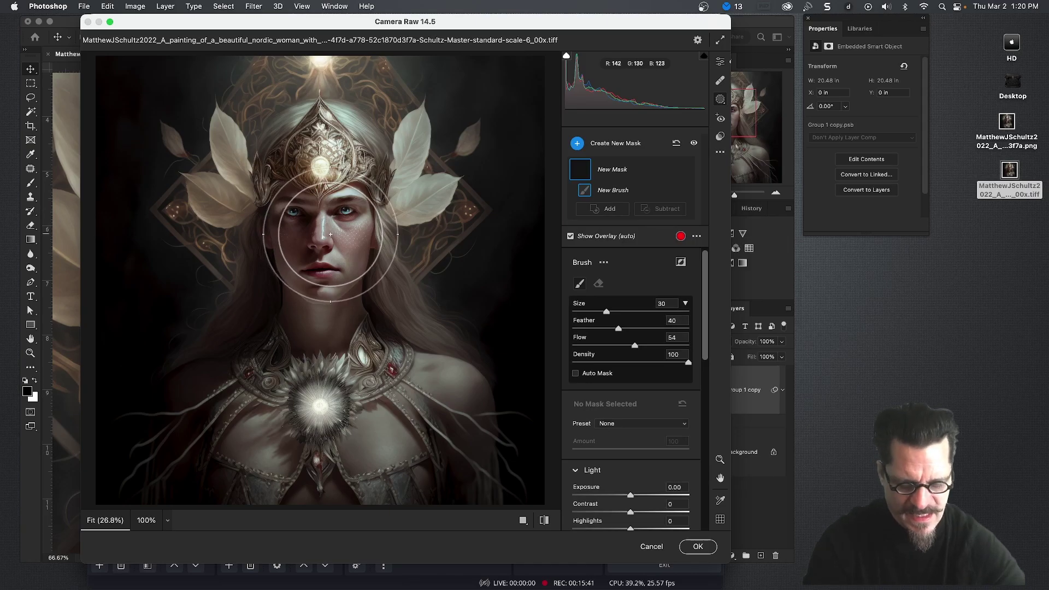
pyautogui.press('[')
pyautogui.press('[')
pyautogui.press('[')
pyautogui.press('[')
pyautogui.press('[')
pyautogui.press('[')
pyautogui.press('[')
pyautogui.press('[')
pyautogui.press('[')
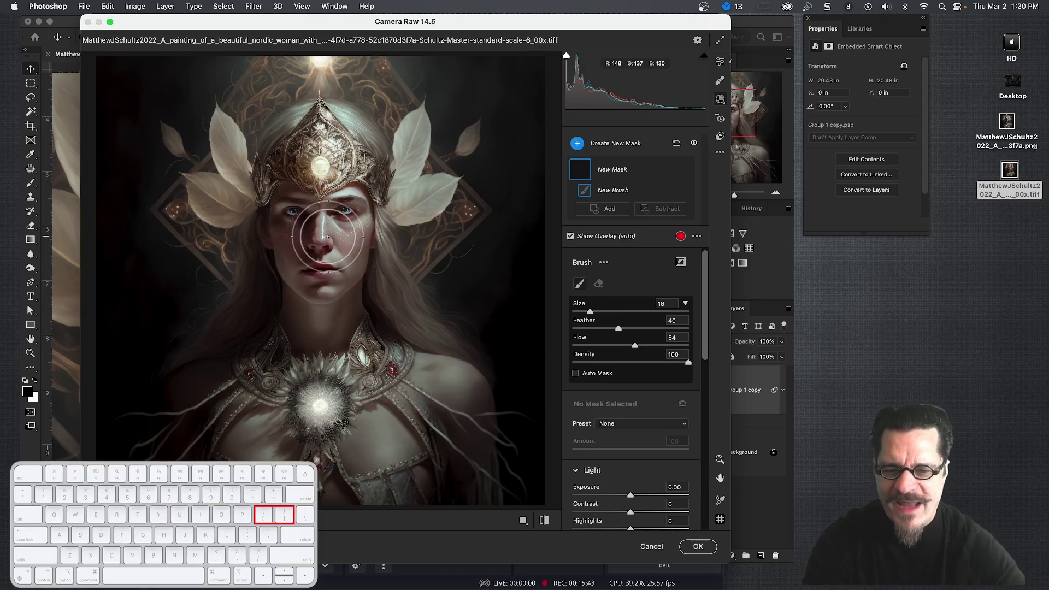
pyautogui.press('[')
pyautogui.press('[')
pyautogui.press('[')
pyautogui.moveTo(336, 232)
pyautogui.mouseDown()
pyautogui.moveTo(365, 219)
pyautogui.moveTo(359, 202)
pyautogui.moveTo(314, 214)
pyautogui.moveTo(307, 205)
pyautogui.moveTo(287, 218)
pyautogui.moveTo(310, 283)
pyautogui.moveTo(350, 251)
pyautogui.moveTo(332, 318)
pyautogui.moveTo(318, 324)
pyautogui.moveTo(302, 310)
pyautogui.moveTo(325, 312)
pyautogui.moveTo(302, 280)
pyautogui.mouseUp()
pyautogui.moveTo(411, 359)
pyautogui.mouseDown()
pyautogui.moveTo(469, 396)
pyautogui.moveTo(424, 372)
pyautogui.moveTo(447, 382)
pyautogui.moveTo(368, 418)
pyautogui.moveTo(363, 449)
pyautogui.moveTo(396, 444)
pyautogui.moveTo(379, 421)
pyautogui.mouseUp()
pyautogui.moveTo(292, 431)
pyautogui.mouseDown()
pyautogui.moveTo(259, 428)
pyautogui.moveTo(247, 444)
pyautogui.moveTo(289, 461)
pyautogui.mouseUp()
pyautogui.moveTo(184, 395); pyautogui.dragTo(213, 372)
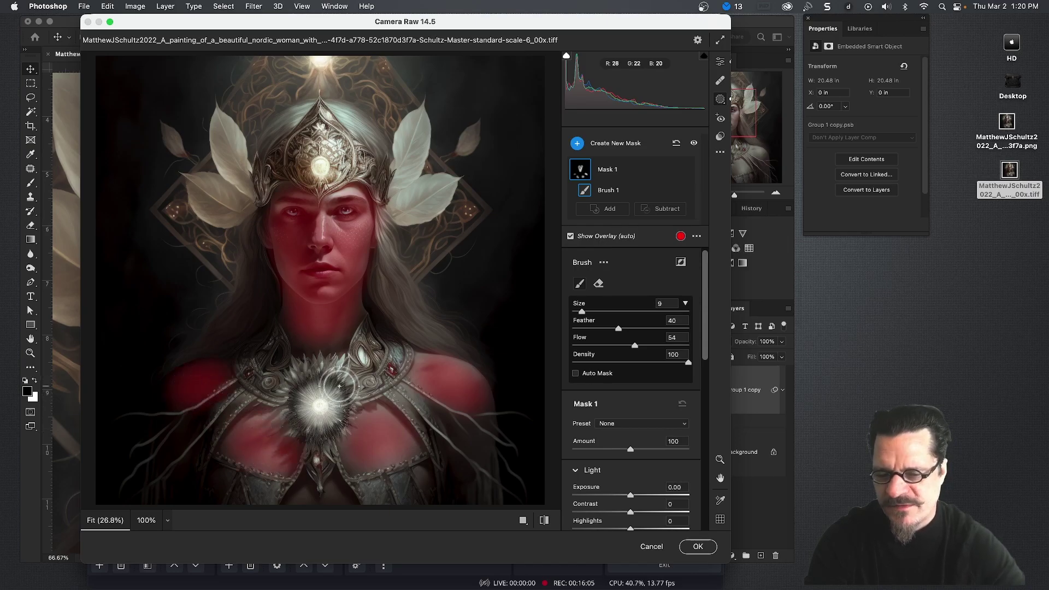
pyautogui.scroll(-4, 627, 410)
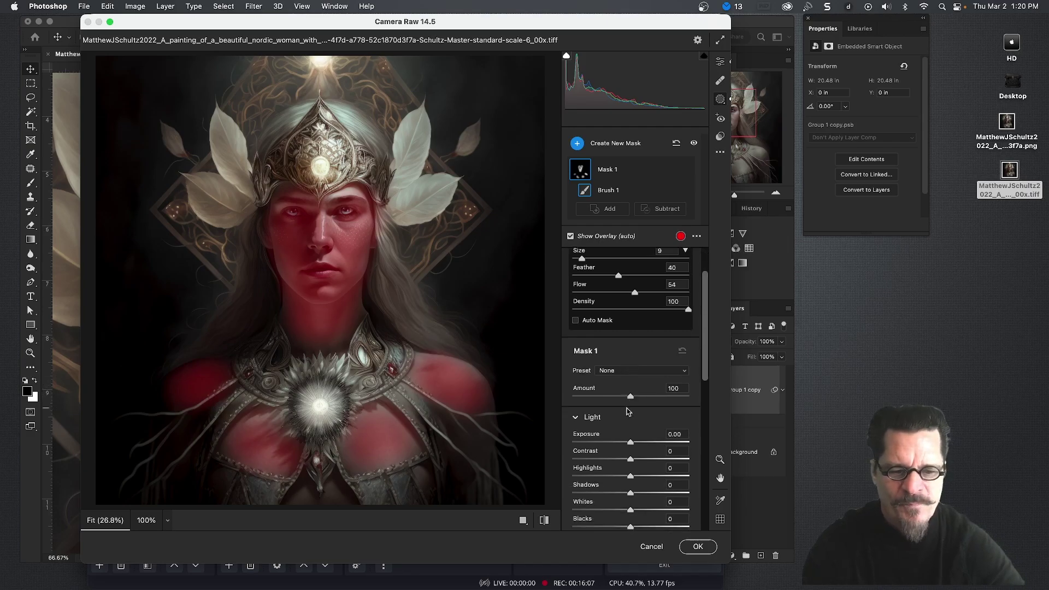
pyautogui.scroll(-1, 627, 410)
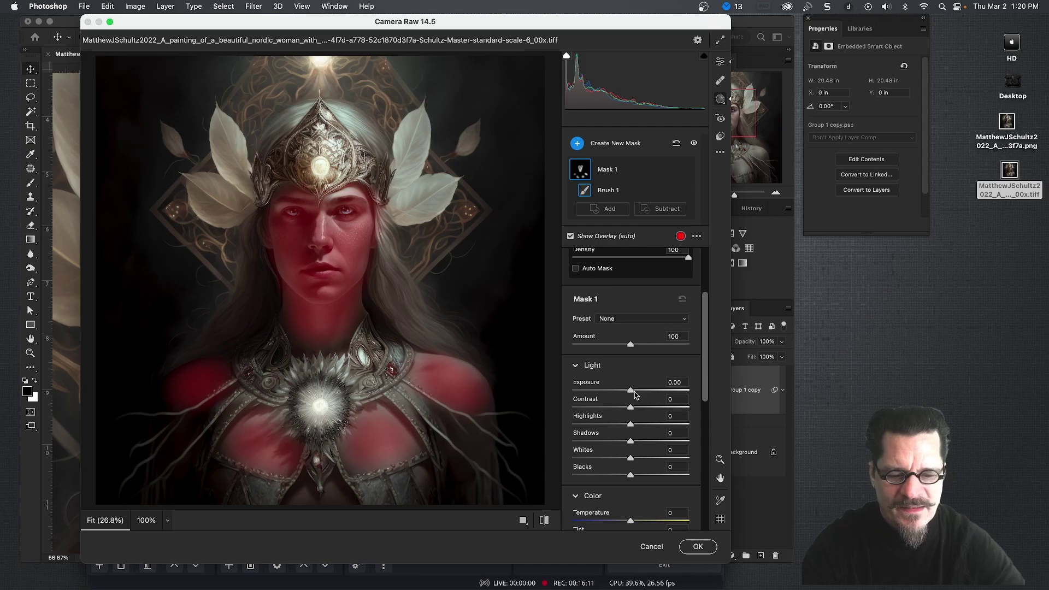
# Set Mask 1 Exposure to +1.95 and add brush dabs on shoulder, chest and forehead jewel.
pyautogui.moveTo(633, 393); pyautogui.dragTo(658, 395)
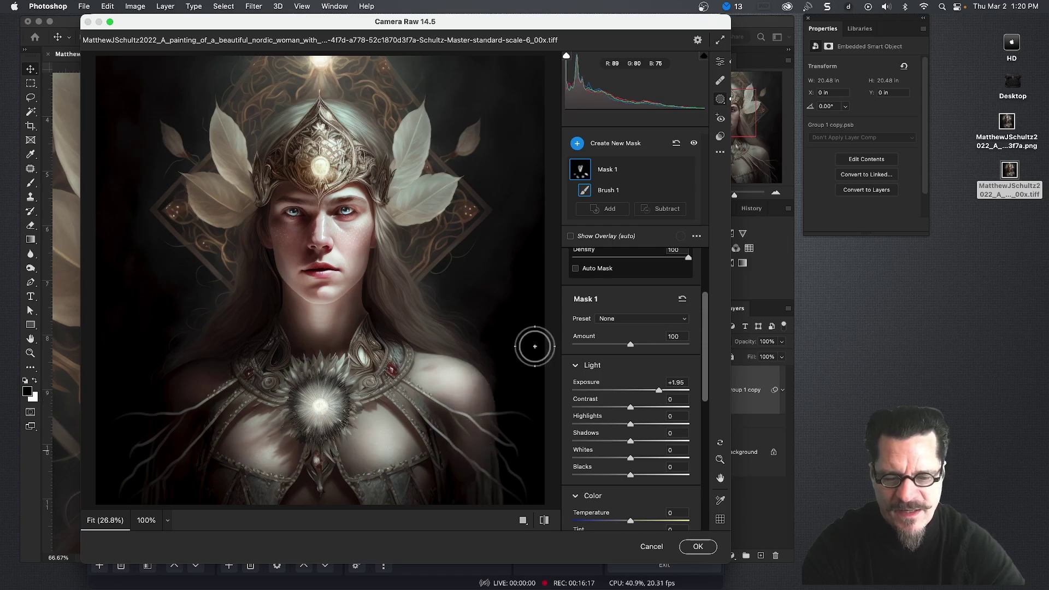
pyautogui.moveTo(213, 372); pyautogui.dragTo(188, 386)
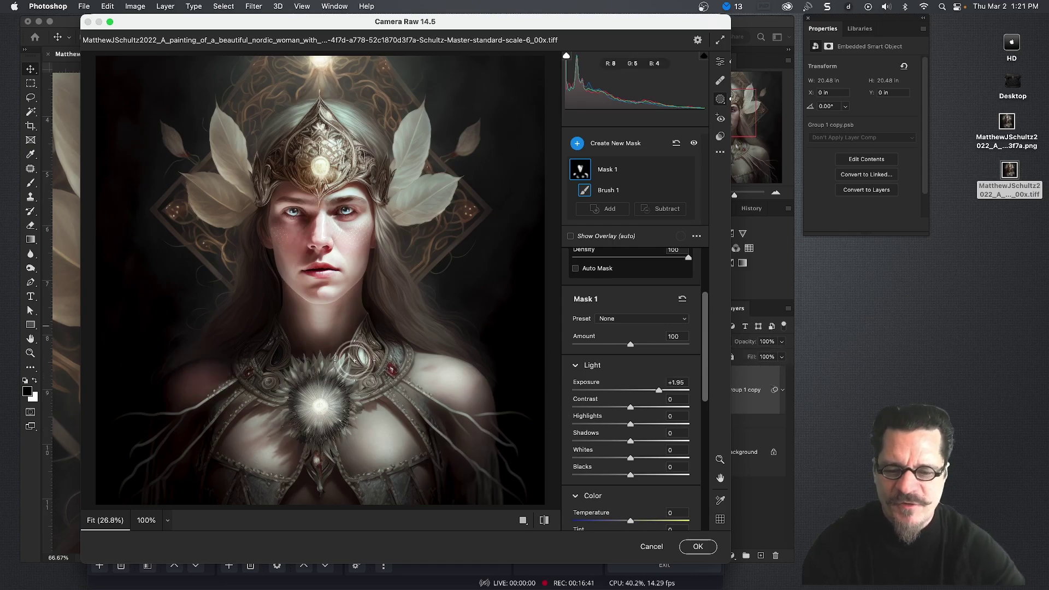
pyautogui.press(']')
pyautogui.press(']')
pyautogui.press(']')
pyautogui.press(']')
pyautogui.press(']')
pyautogui.press(']')
pyautogui.press(']')
pyautogui.press(']')
pyautogui.press(']')
pyautogui.press(']')
pyautogui.press(']')
pyautogui.press(']')
pyautogui.click(322, 405)
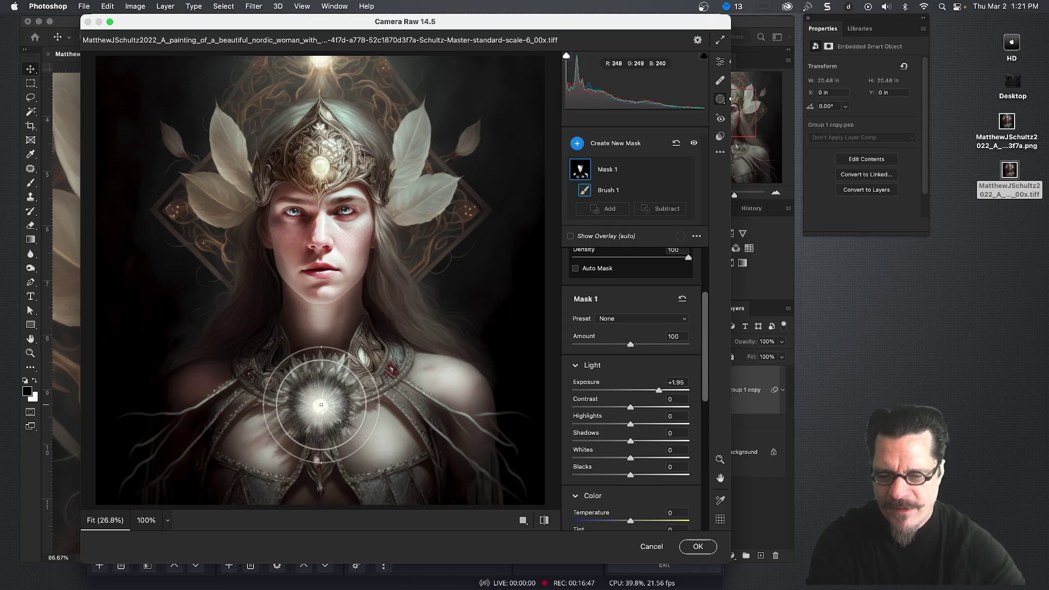
pyautogui.click(318, 167)
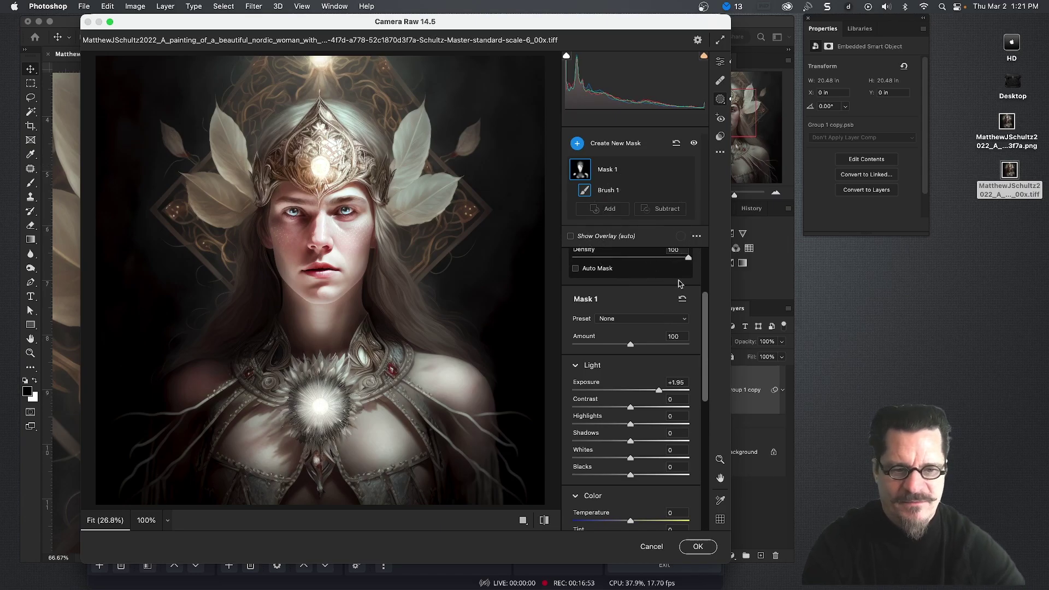
# In the main Edit panel, set Texture to about -39 and keep Clarity at 0.
pyautogui.click(721, 63)
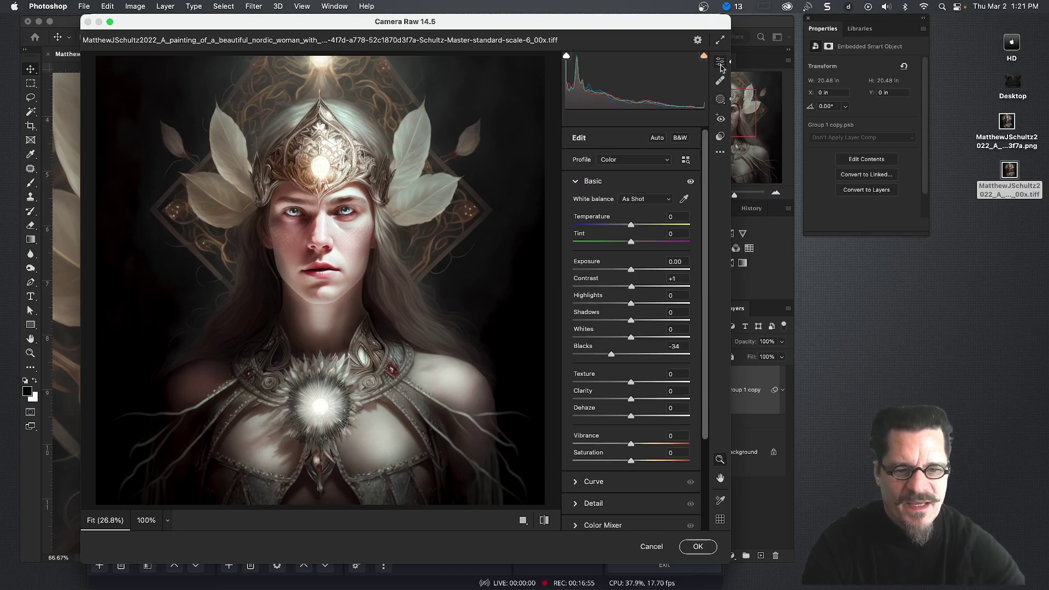
pyautogui.click(429, 221)
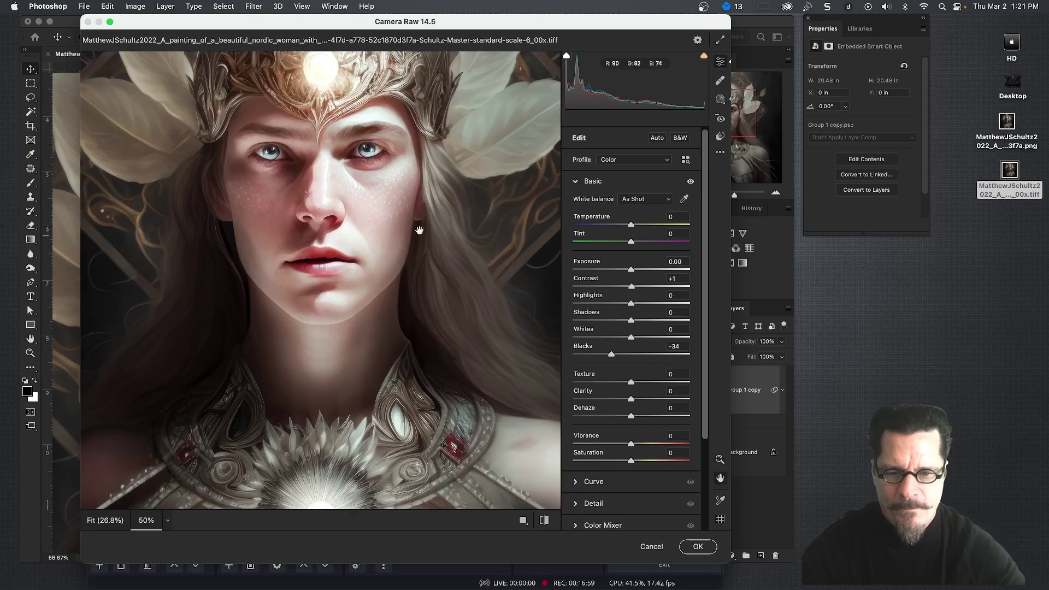
pyautogui.moveTo(412, 229); pyautogui.dragTo(440, 307)
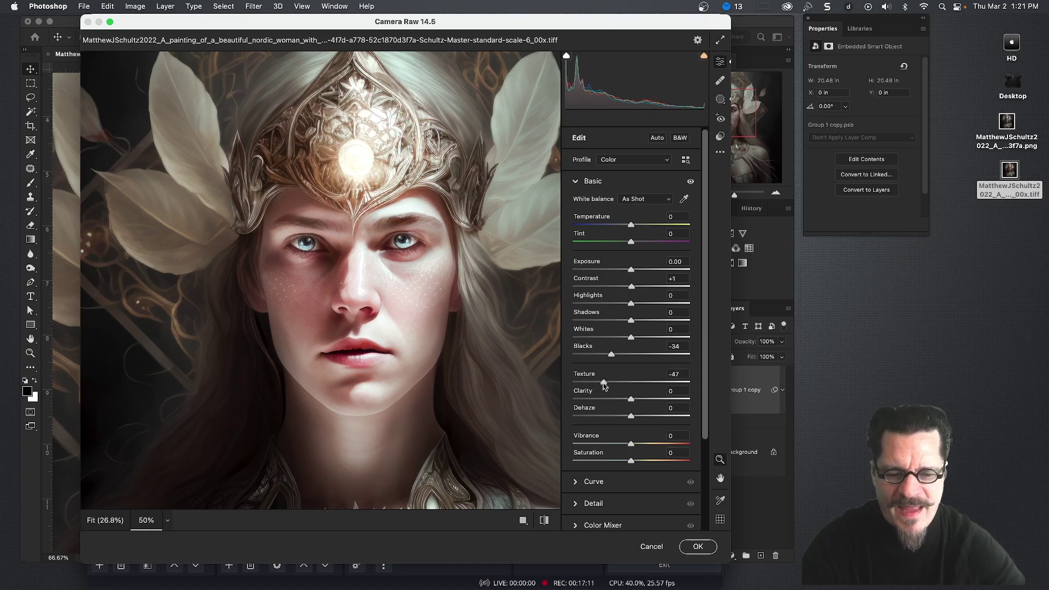
pyautogui.moveTo(604, 386); pyautogui.dragTo(702, 391)
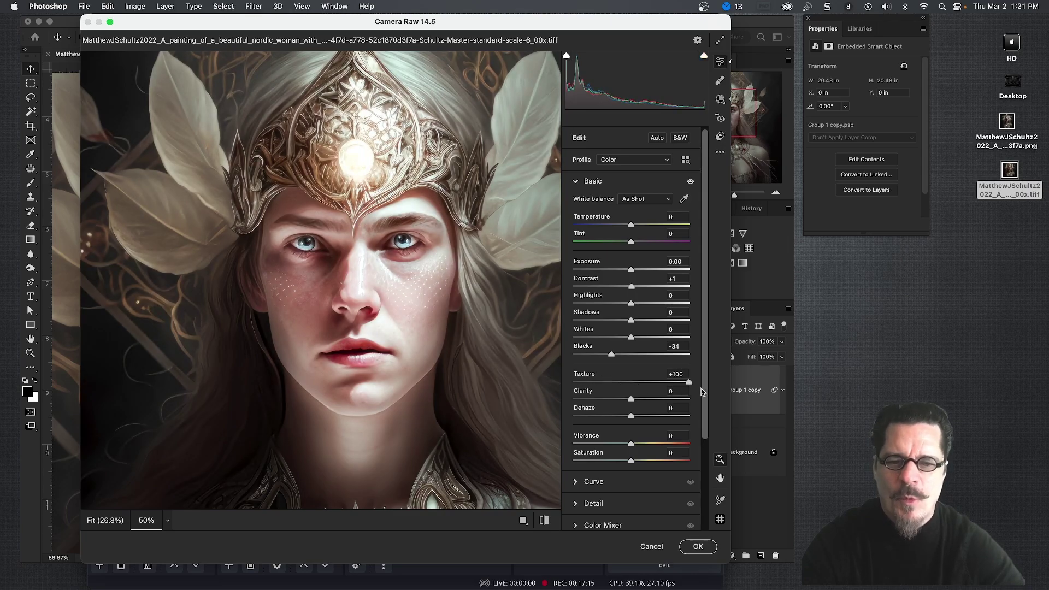
pyautogui.moveTo(702, 391); pyautogui.dragTo(601, 400)
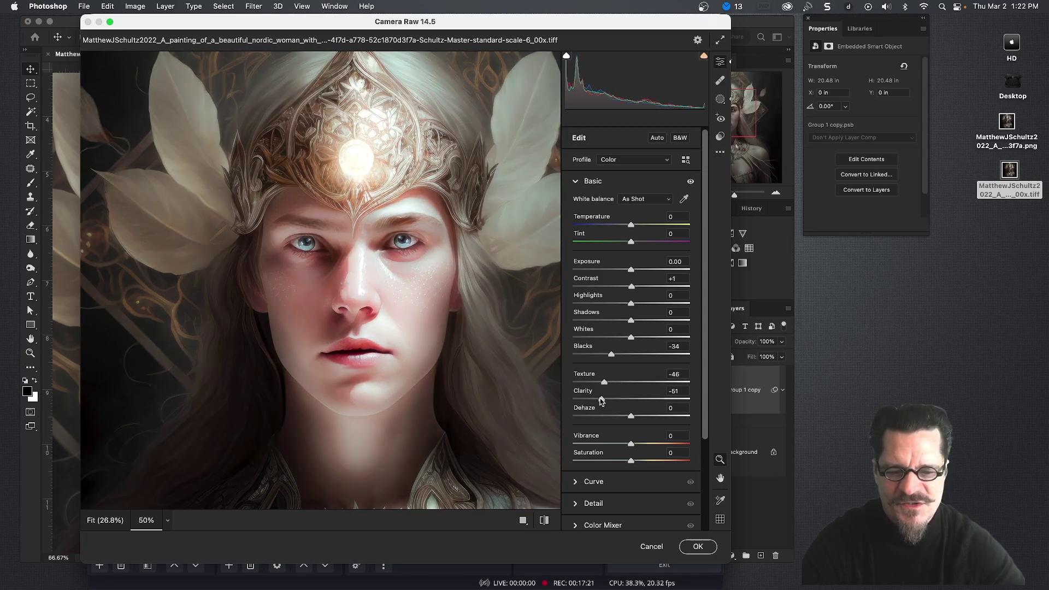
pyautogui.doubleClick(601, 399)
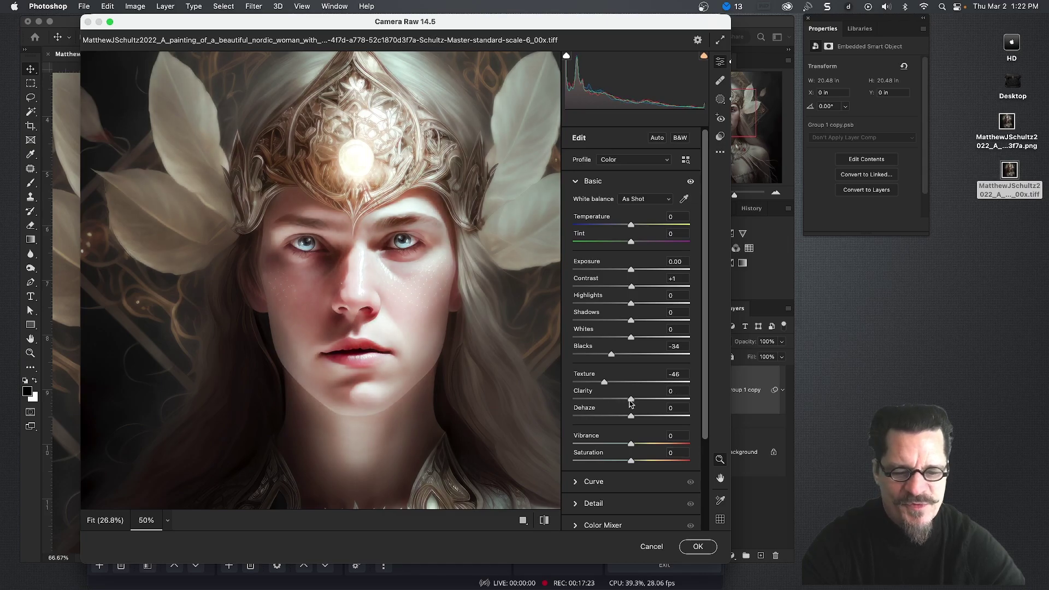
pyautogui.moveTo(607, 384)
pyautogui.mouseDown()
pyautogui.moveTo(627, 385)
pyautogui.moveTo(618, 385)
pyautogui.mouseUp()
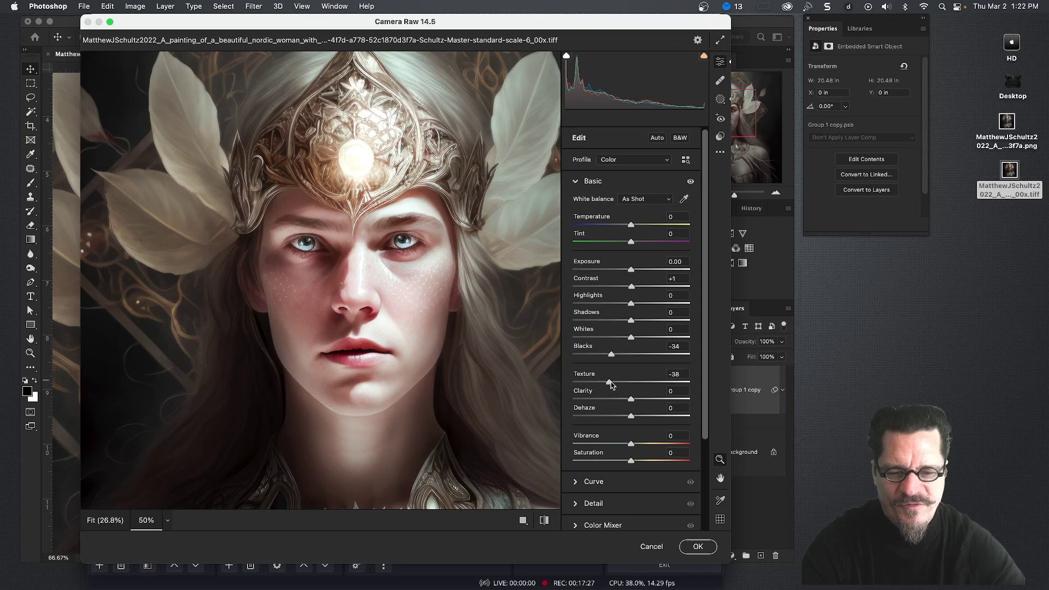
pyautogui.scroll(-2, 611, 385)
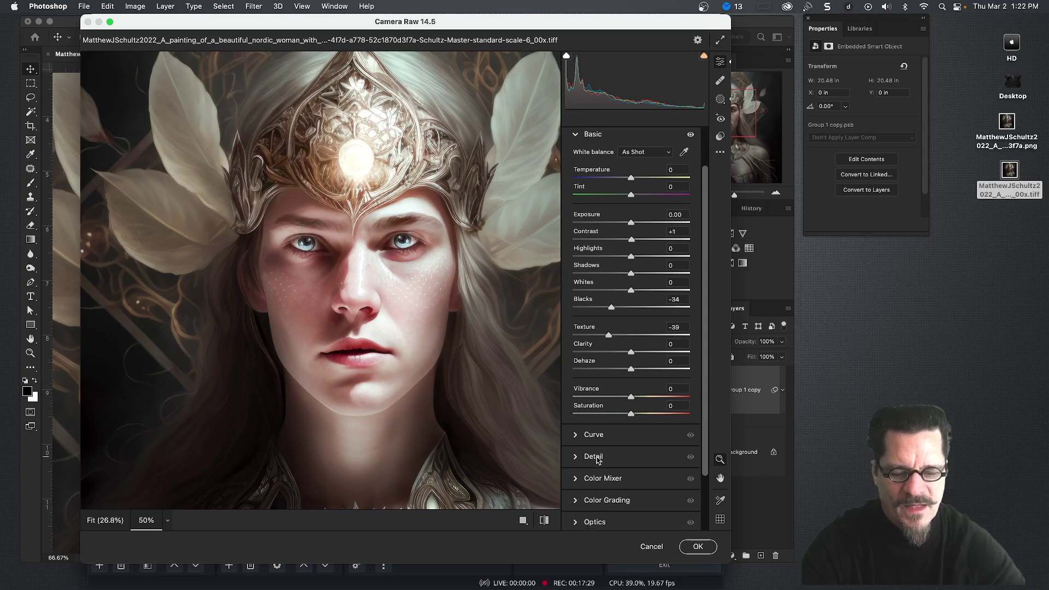
# Set Detail Sharpening to 115 and commit the Camera Raw filter.
pyautogui.click(595, 456)
pyautogui.moveTo(575, 252); pyautogui.dragTo(662, 263)
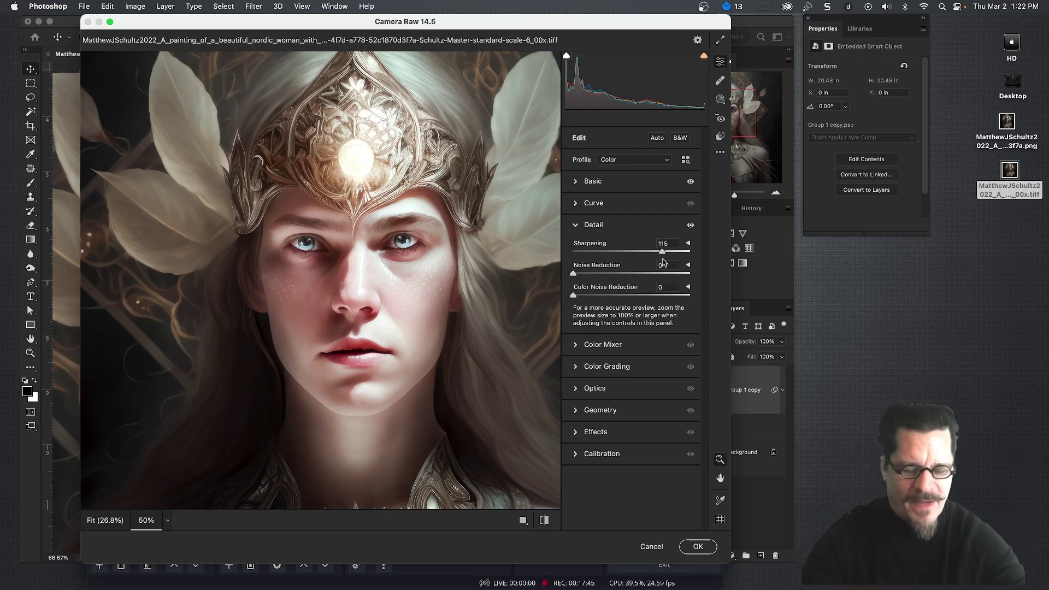
pyautogui.click(698, 547)
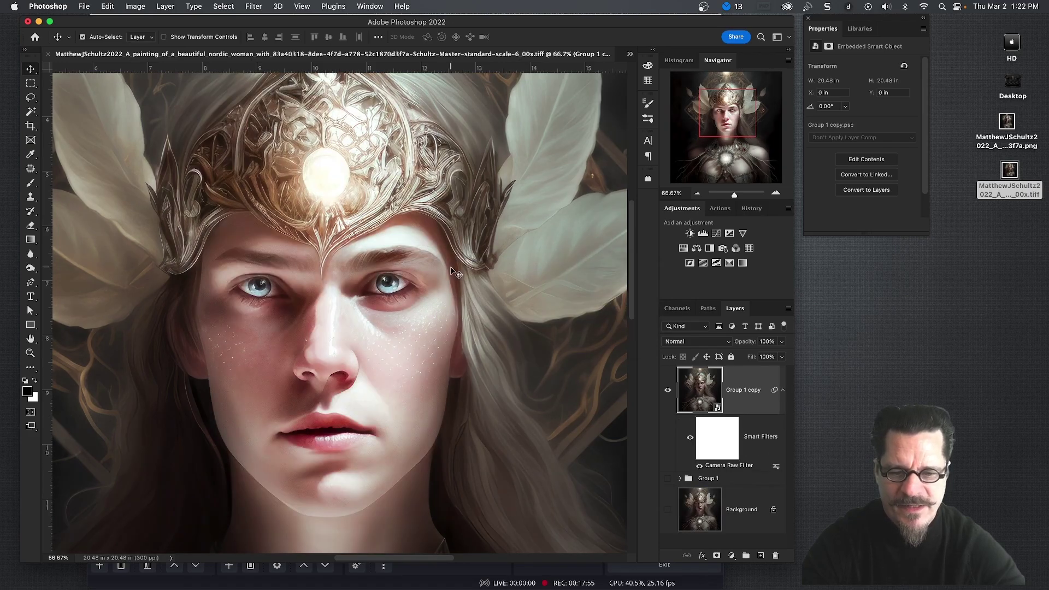
# Fit the portrait on screen with Cmd+0 and reopen the Camera Raw smart filter.
pyautogui.press('super+0')
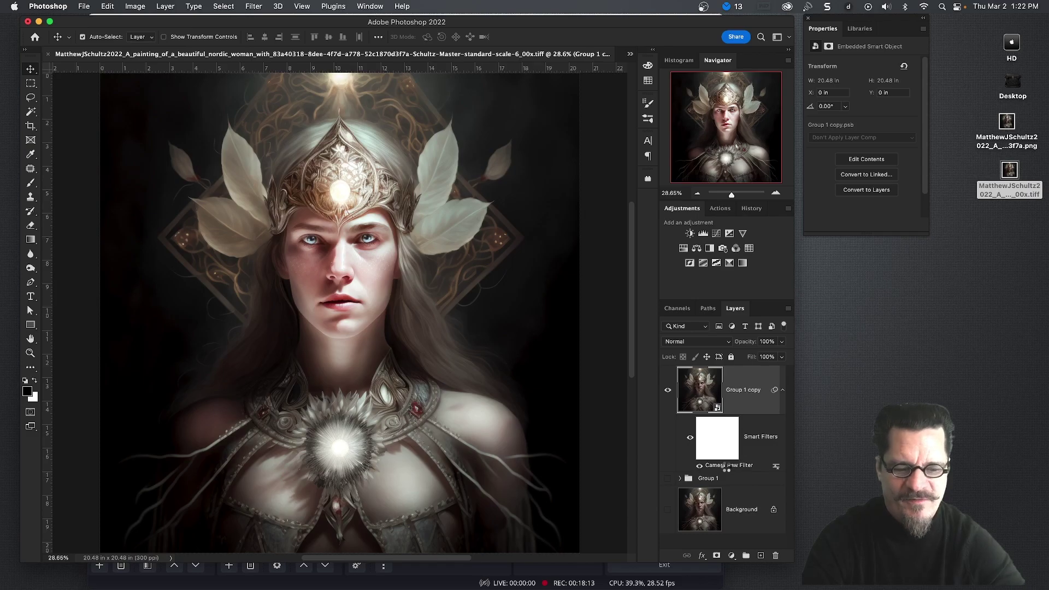
pyautogui.doubleClick(727, 470)
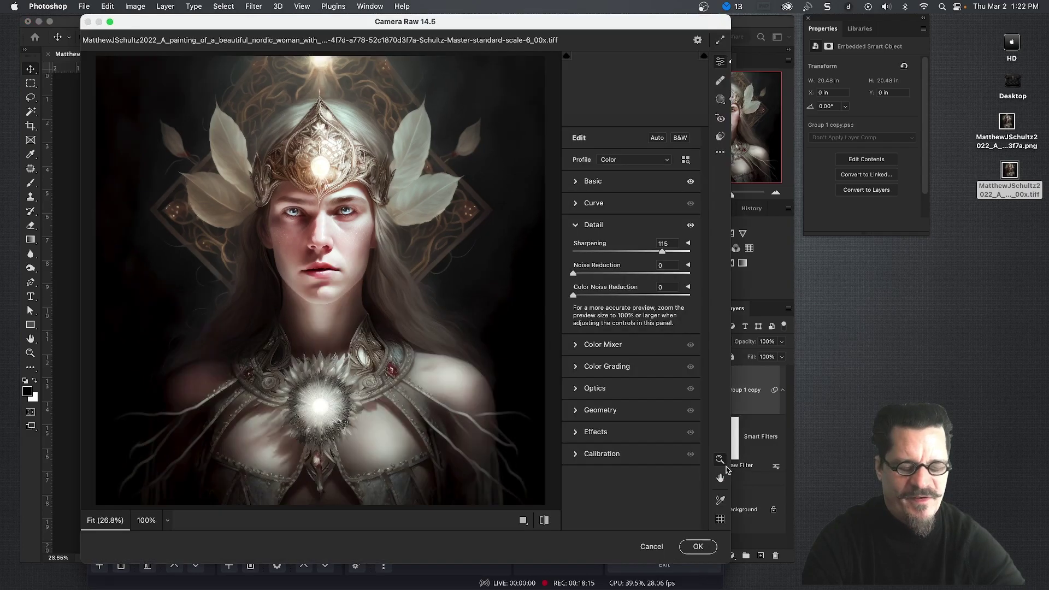
# Set Mask 1 Highlights to -12 and Whites to -1, then re-apply Camera Raw.
pyautogui.click(592, 182)
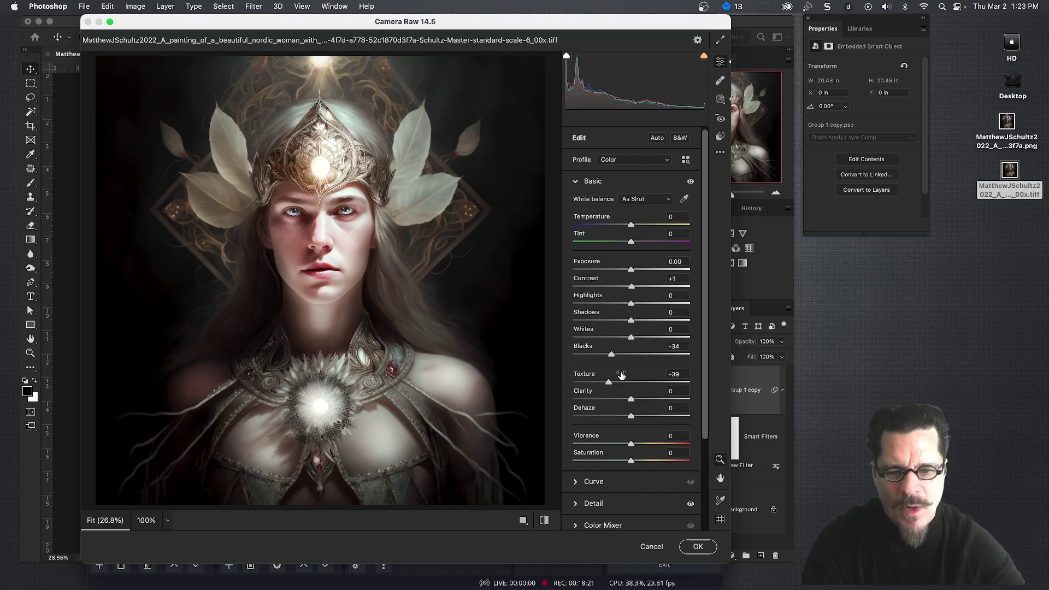
pyautogui.click(719, 98)
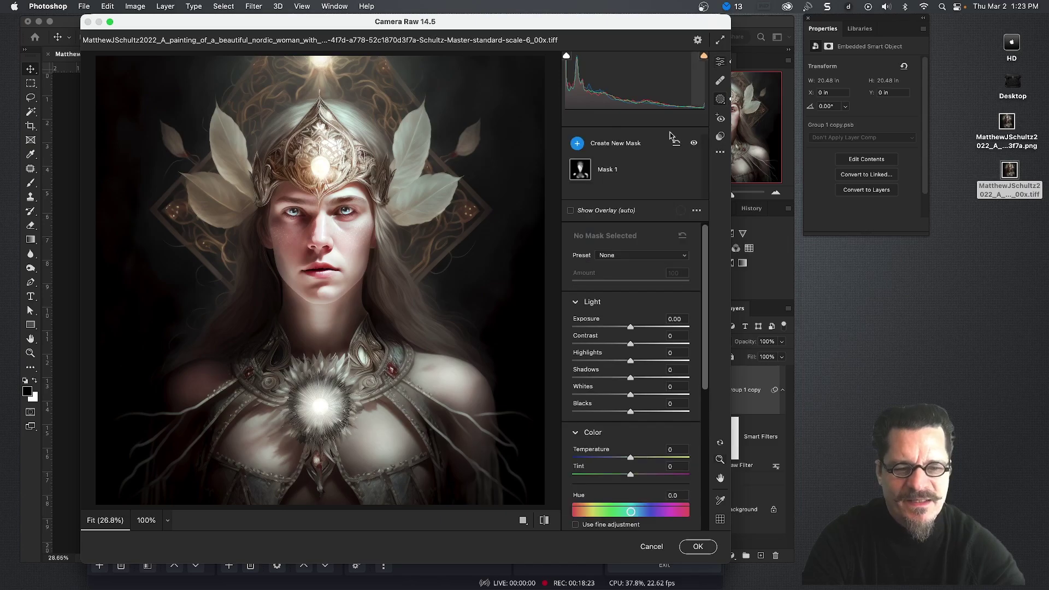
pyautogui.click(600, 171)
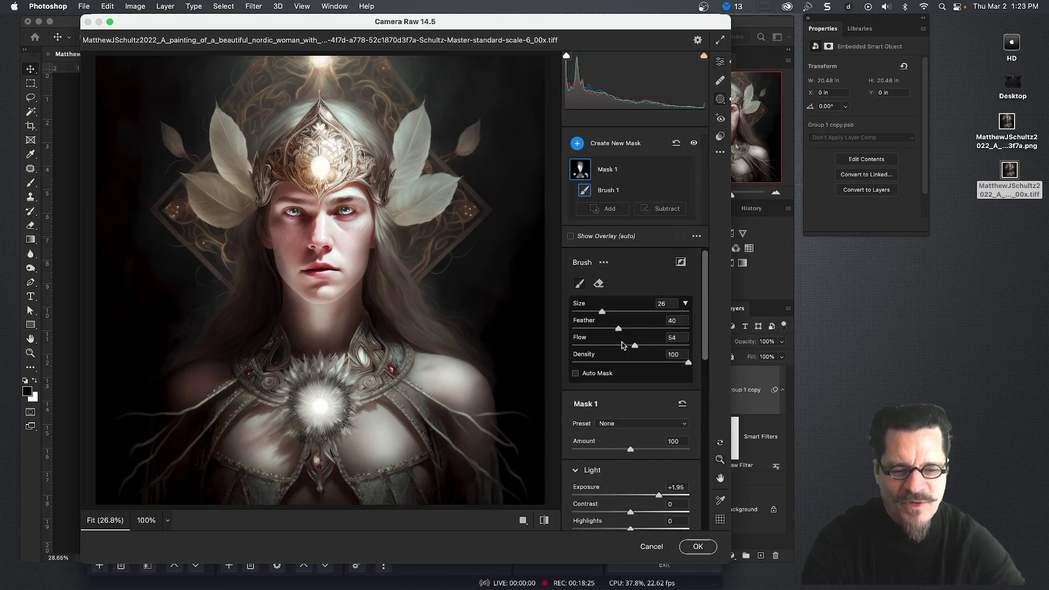
pyautogui.scroll(-3, 624, 352)
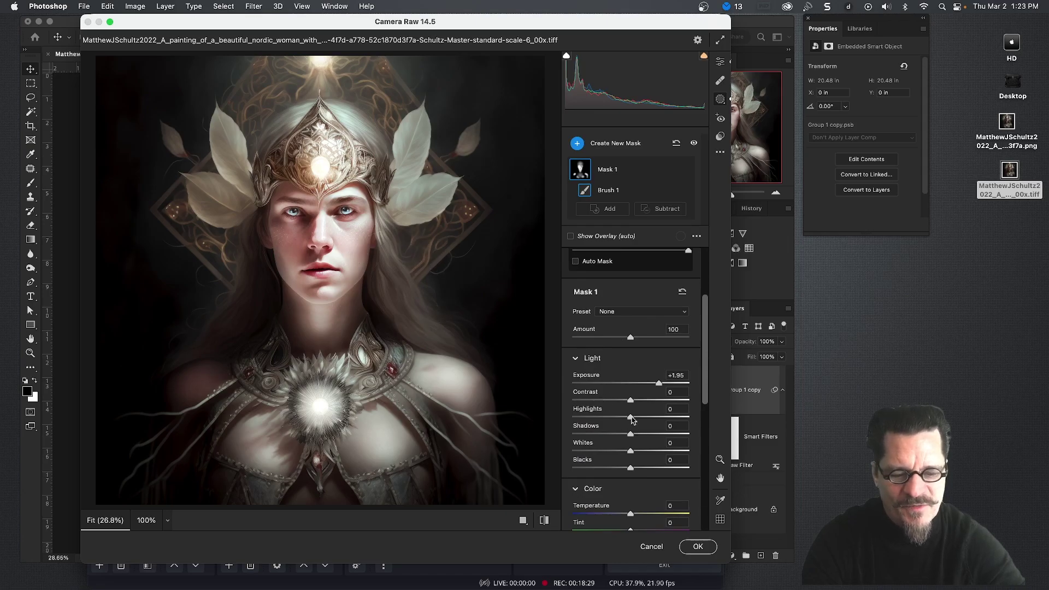
pyautogui.moveTo(631, 418); pyautogui.dragTo(617, 419)
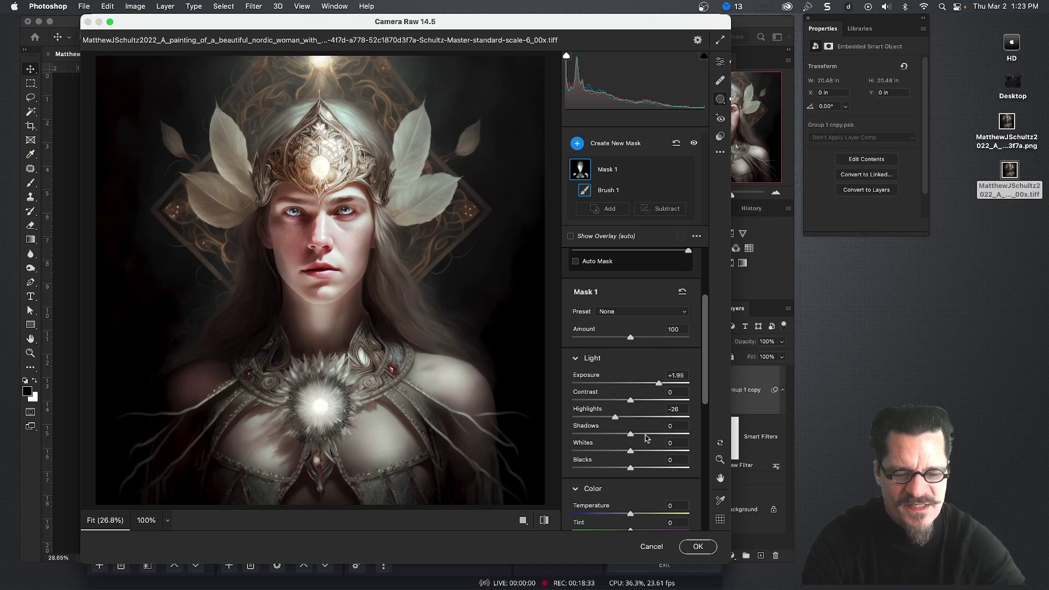
pyautogui.moveTo(632, 453)
pyautogui.mouseDown()
pyautogui.moveTo(617, 454)
pyautogui.moveTo(678, 458)
pyautogui.moveTo(628, 457)
pyautogui.mouseUp()
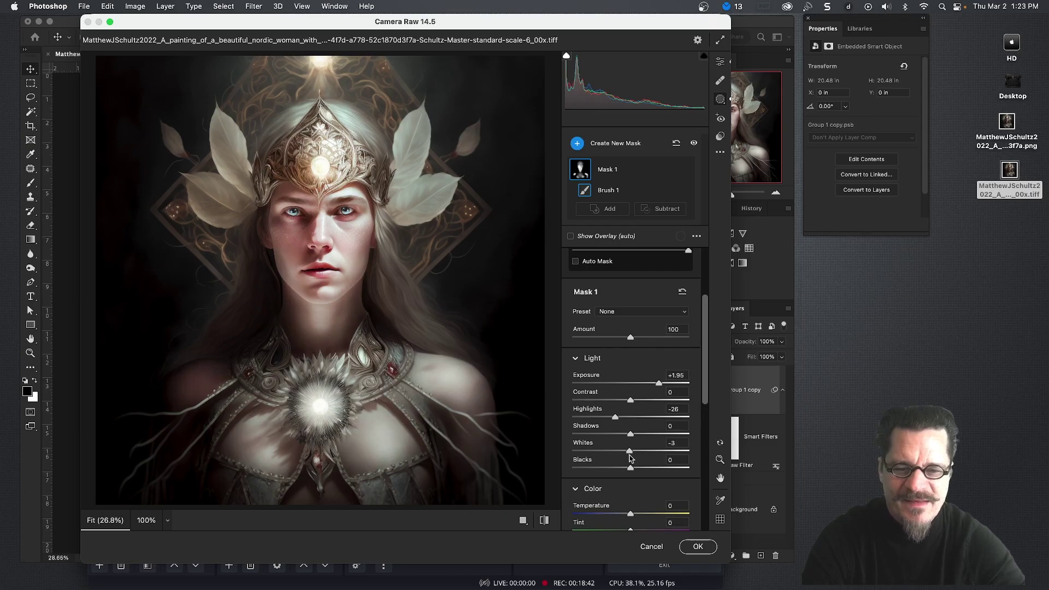
pyautogui.moveTo(615, 417); pyautogui.dragTo(623, 418)
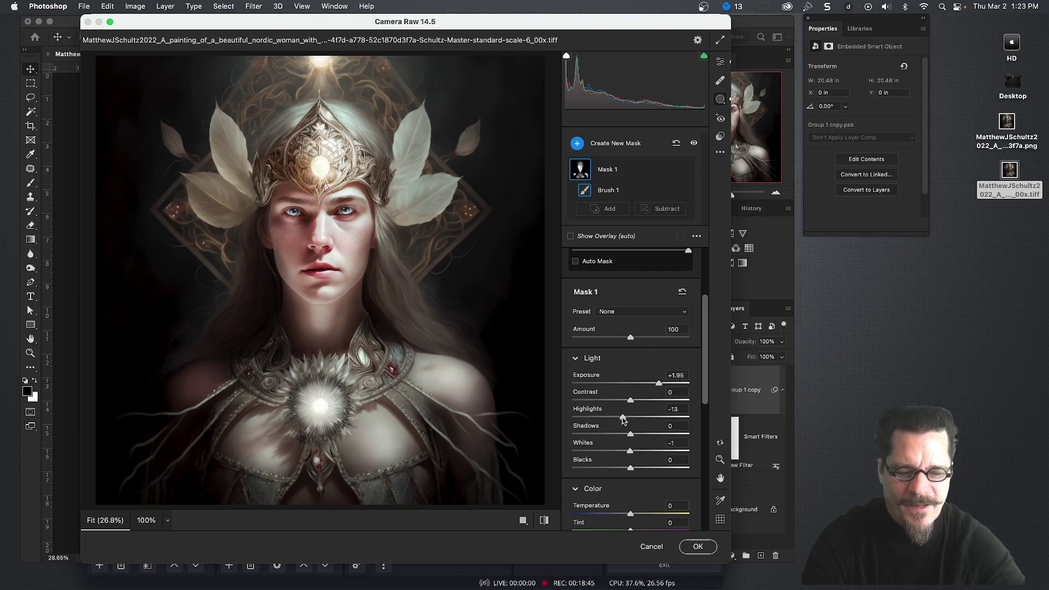
pyautogui.click(699, 547)
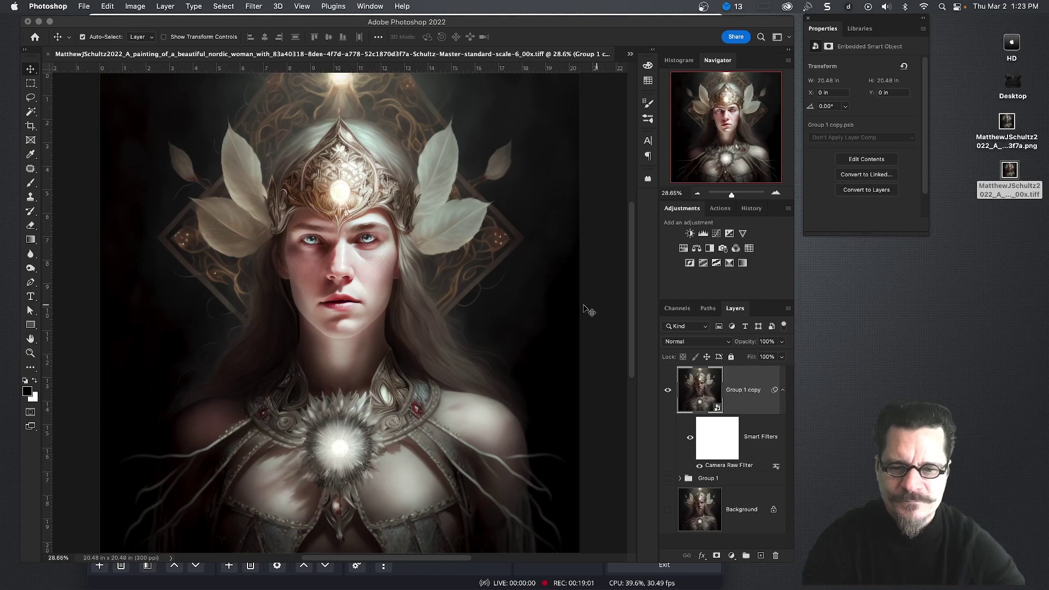
# Save the retouched portrait as a Photoshop-format .psd on the Desktop, then select the new file.
pyautogui.click(84, 6)
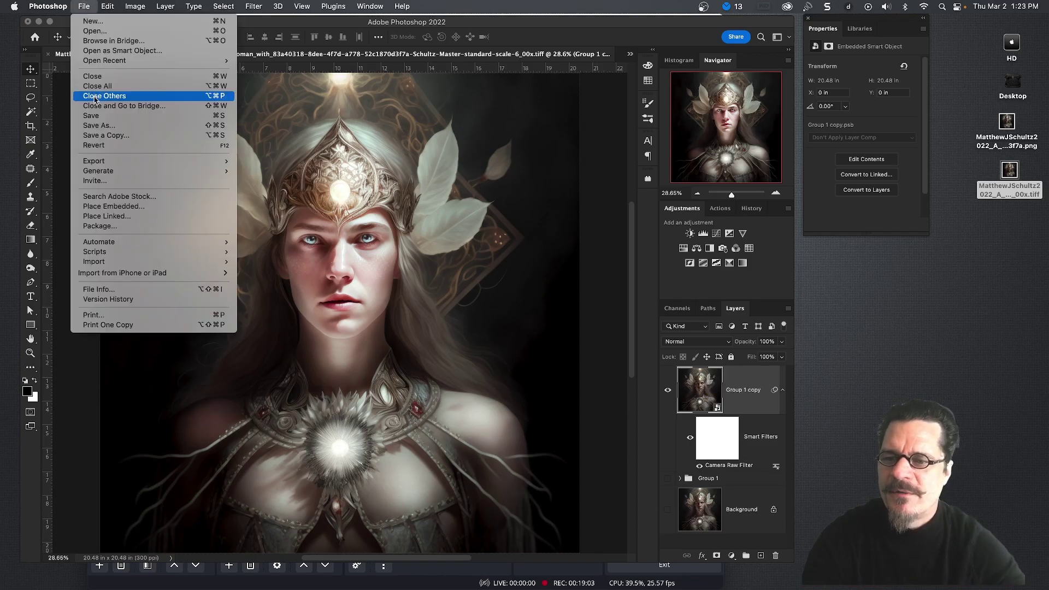
pyautogui.click(98, 126)
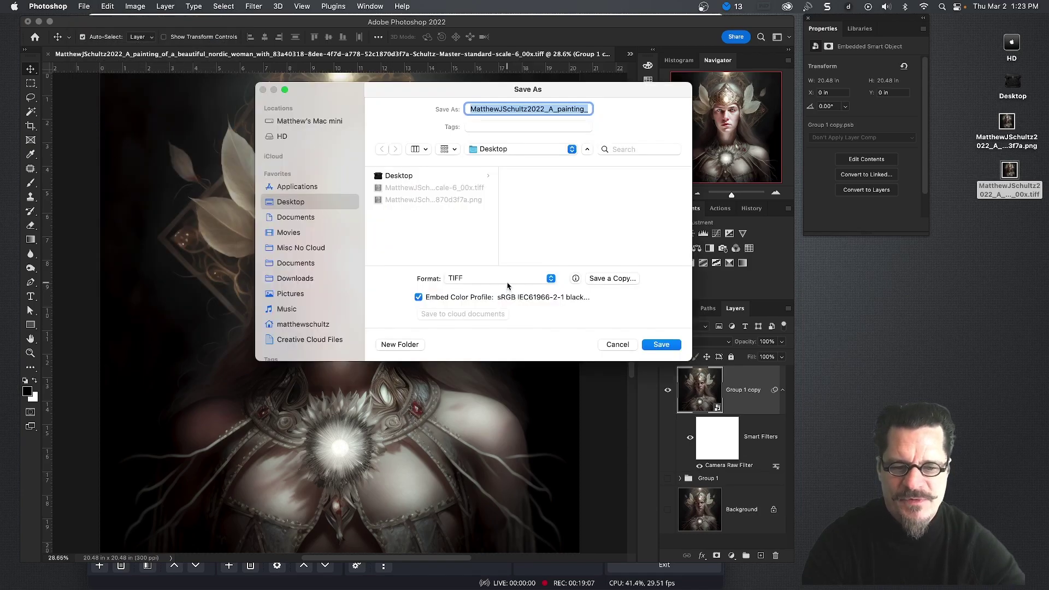
pyautogui.click(508, 280)
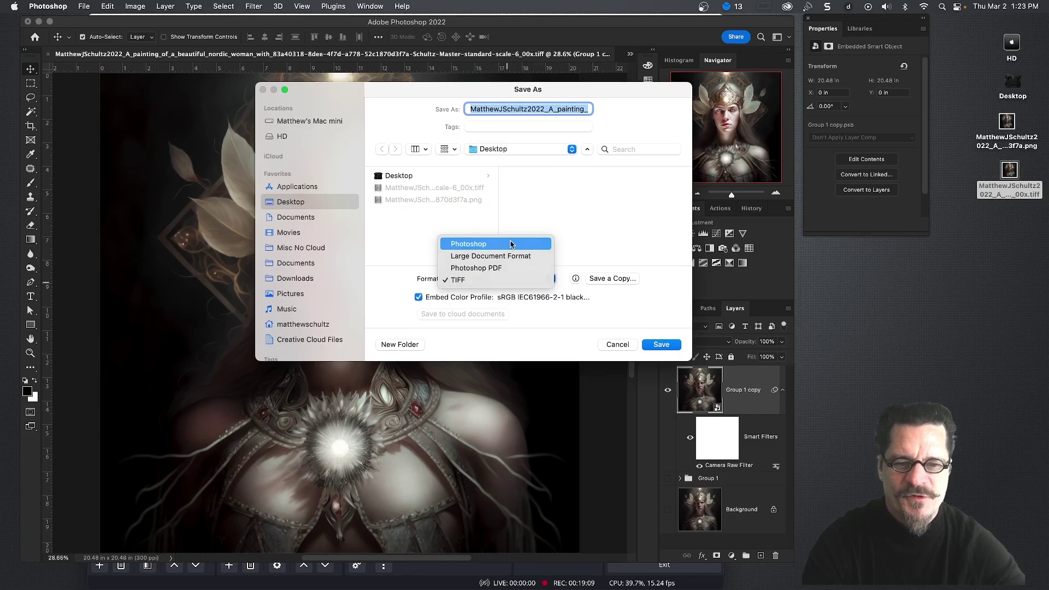
pyautogui.click(511, 244)
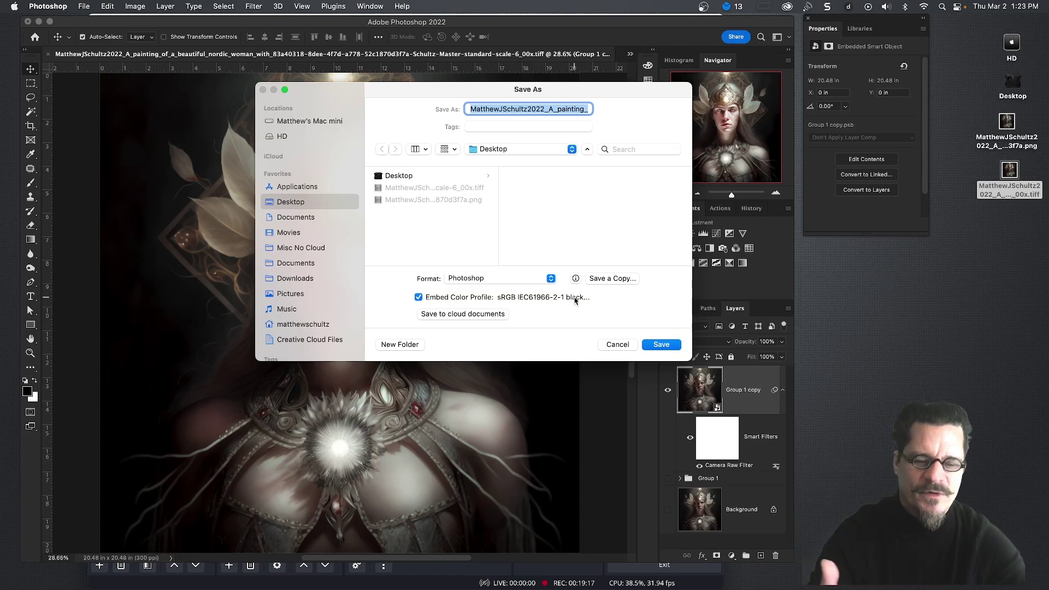
pyautogui.click(645, 345)
pyautogui.click(1011, 230)
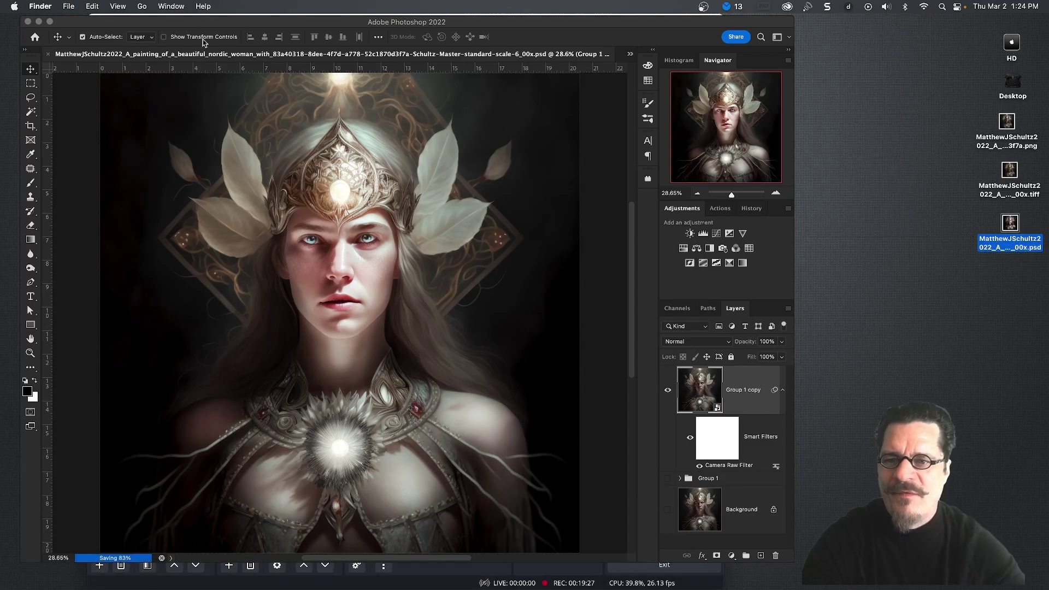
# Bring Photoshop back to the front and open File > Export > Save for Web (Legacy).
pyautogui.moveTo(204, 24); pyautogui.dragTo(196, 23)
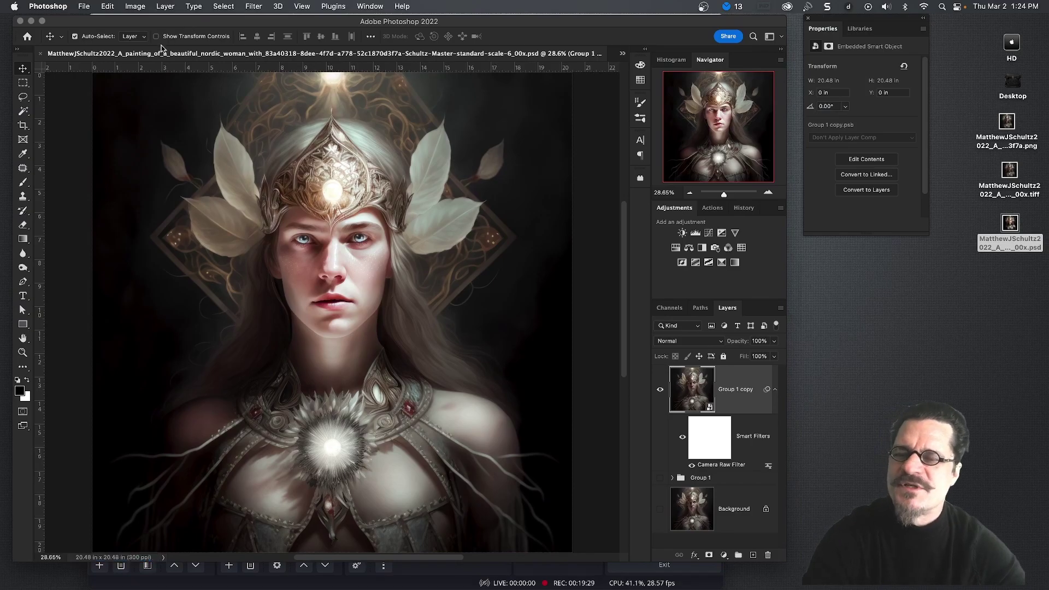
pyautogui.click(84, 6)
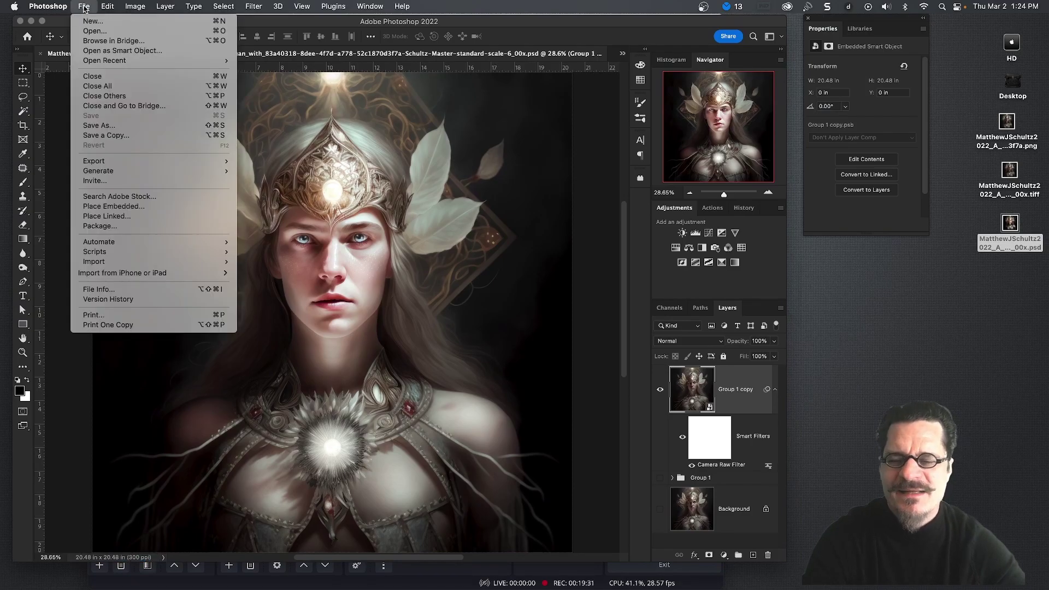
pyautogui.click(929, 402)
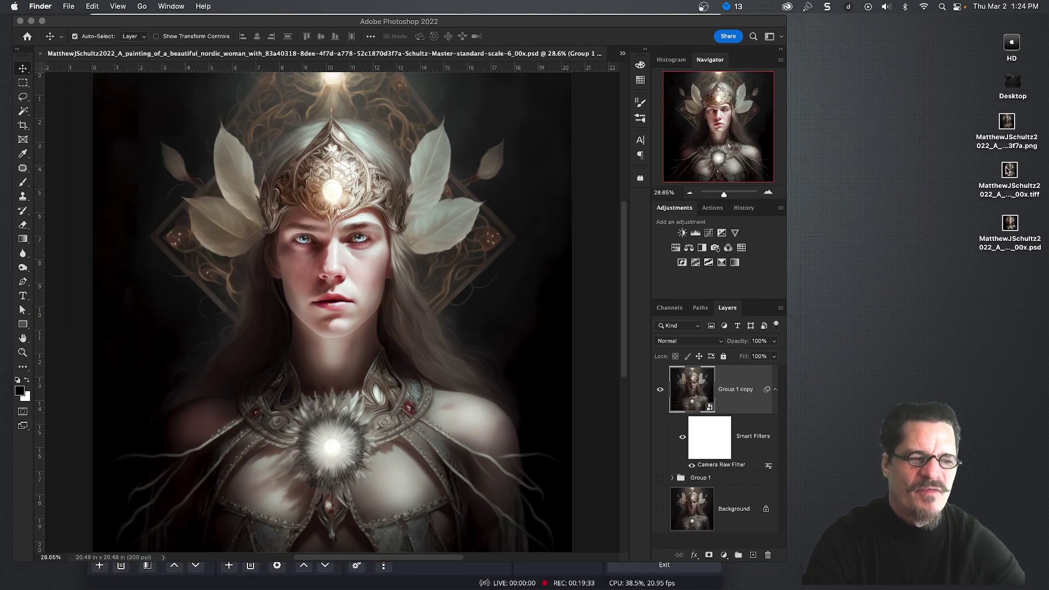
pyautogui.click(200, 26)
pyautogui.click(82, 7)
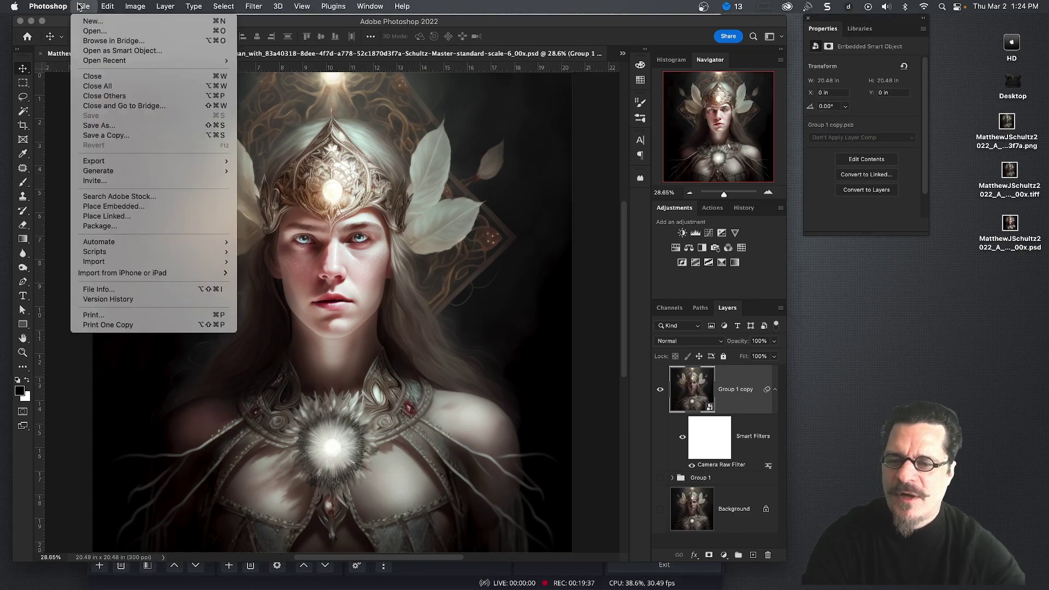
pyautogui.moveTo(109, 162)
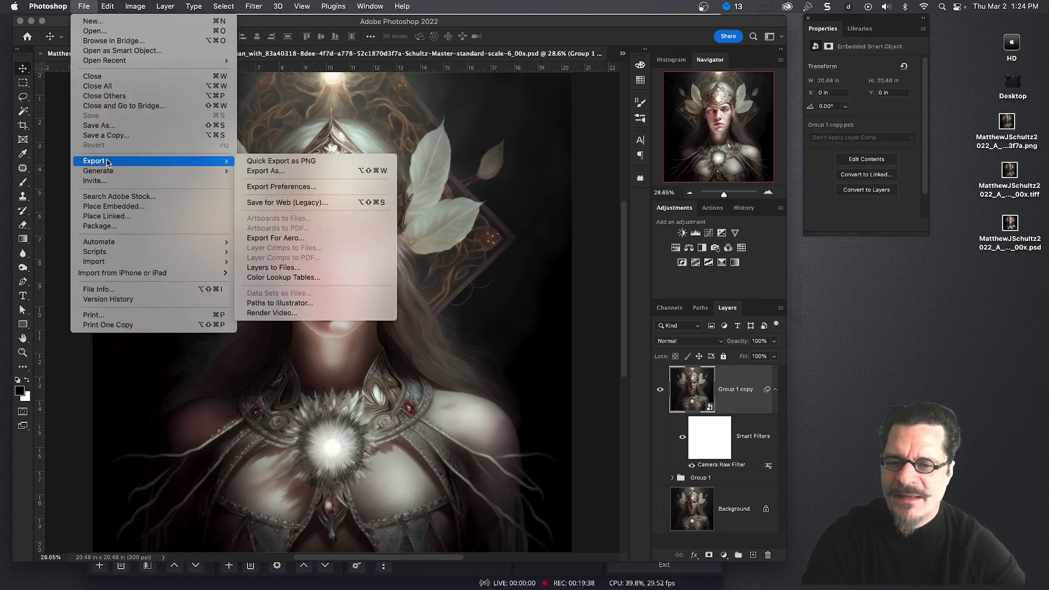
pyautogui.click(329, 201)
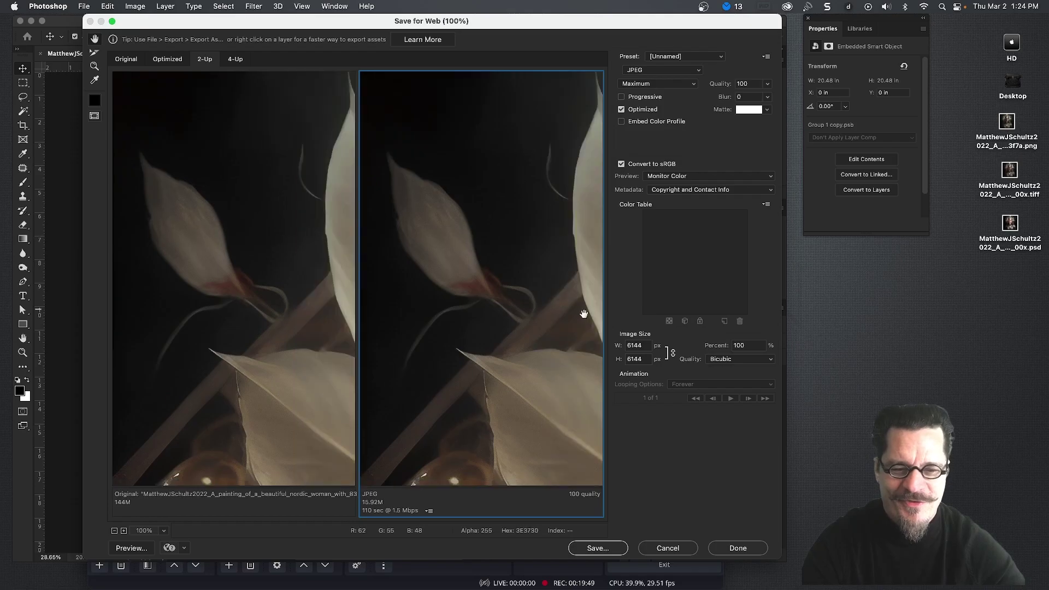
# Center the face in the previews and export a JPEG at Maximum quality 100 to the Desktop.
pyautogui.moveTo(484, 240); pyautogui.dragTo(292, 211)
pyautogui.click(678, 72)
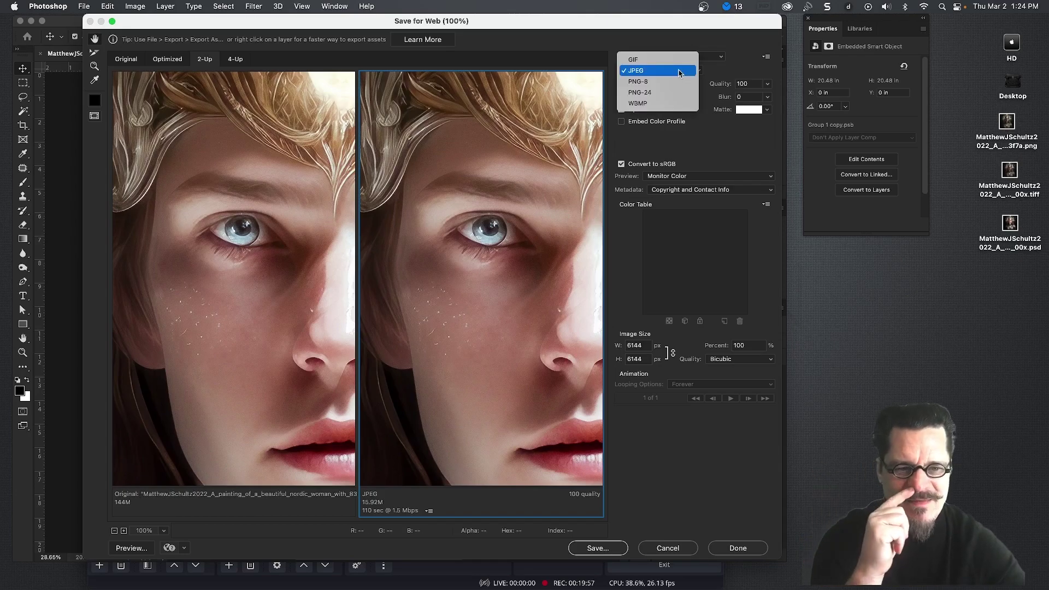
pyautogui.click(703, 131)
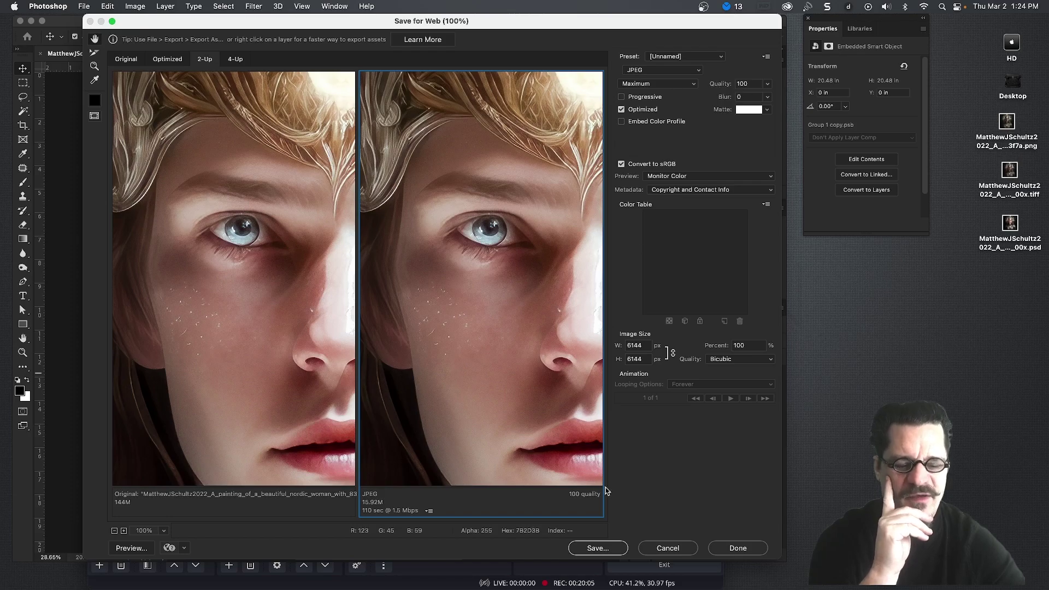
pyautogui.click(607, 553)
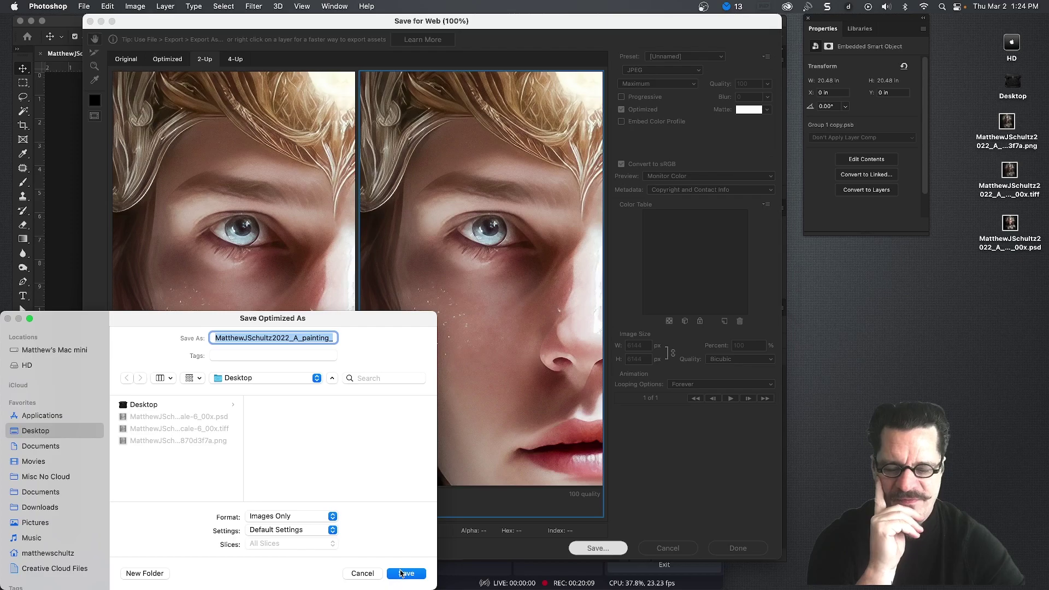
pyautogui.click(402, 573)
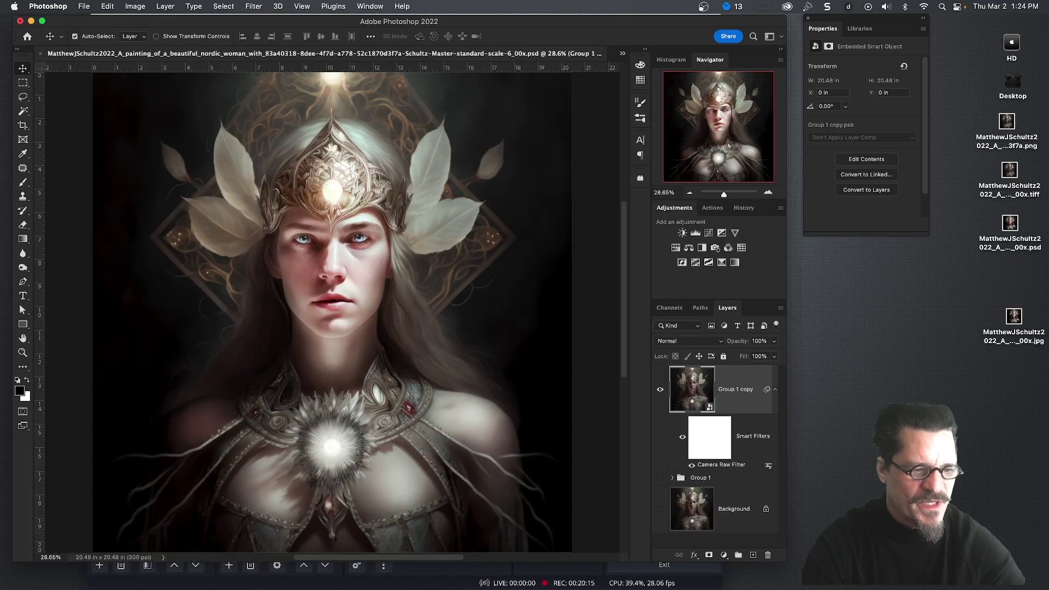
# Stack the portrait's .png, .tiff, .psd and .jpg desktop icons in one column, in that order.
pyautogui.click(895, 155)
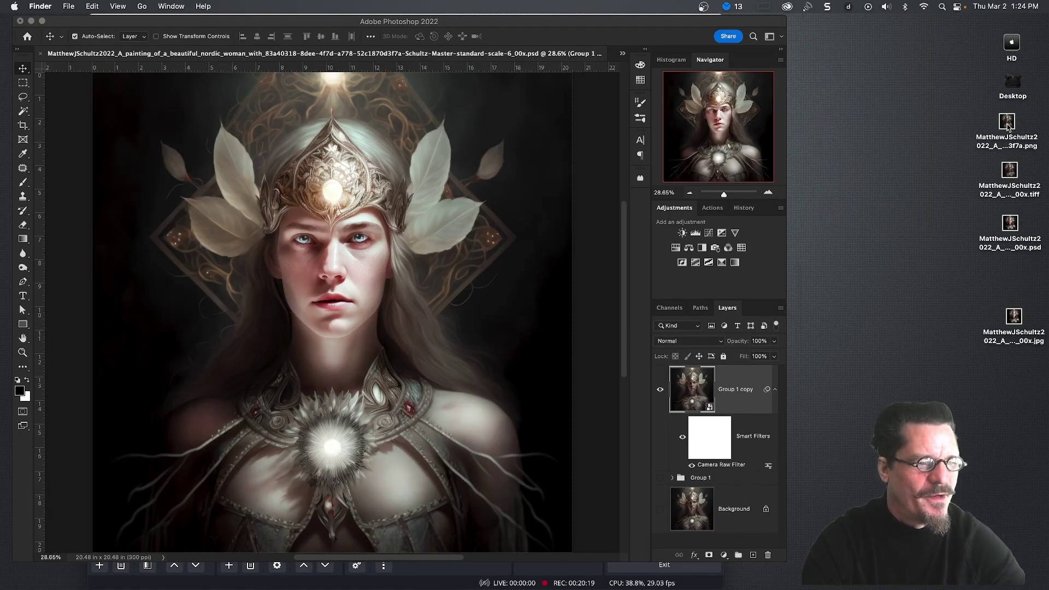
pyautogui.moveTo(1011, 129); pyautogui.dragTo(908, 129)
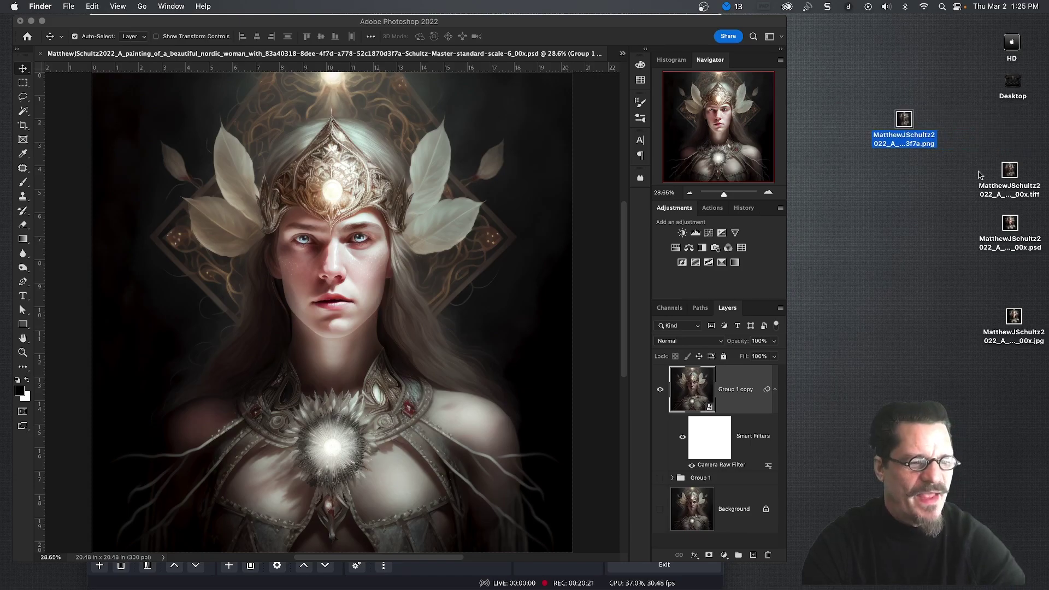
pyautogui.moveTo(1011, 174); pyautogui.dragTo(907, 173)
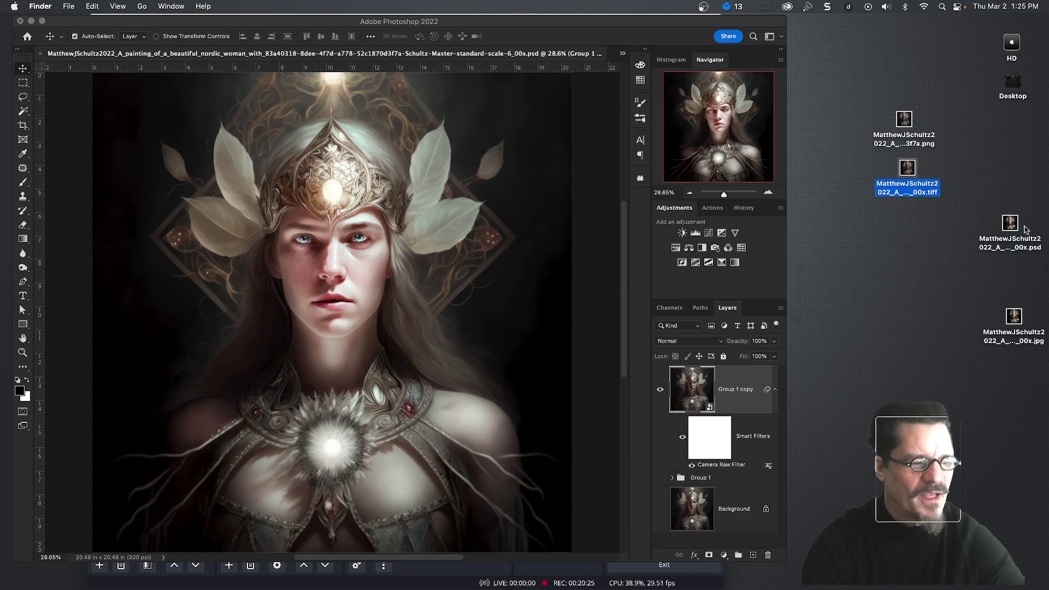
pyautogui.moveTo(1010, 228); pyautogui.dragTo(909, 219)
pyautogui.moveTo(1015, 320); pyautogui.dragTo(920, 271)
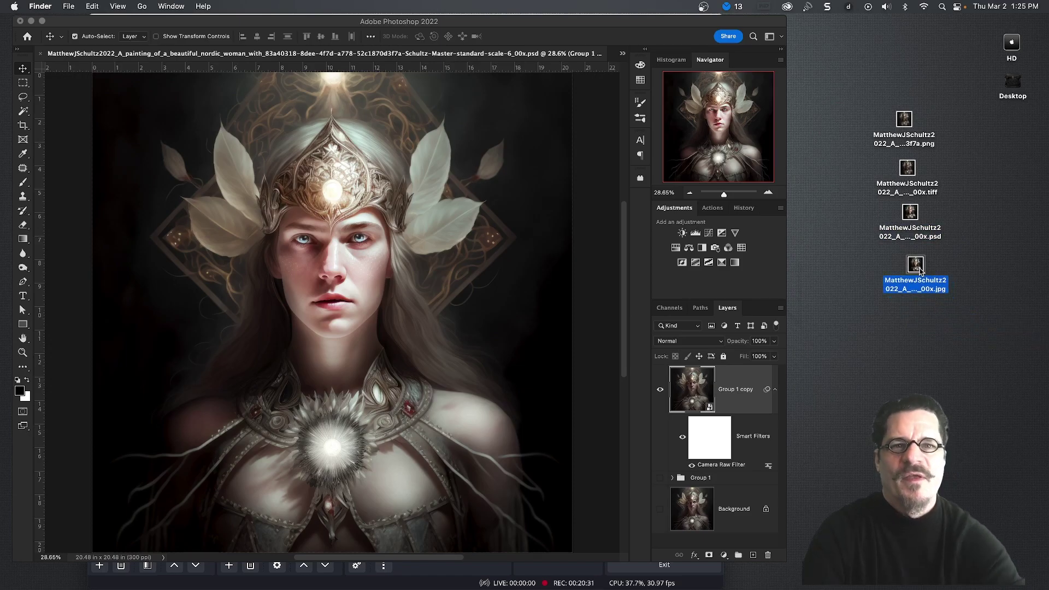